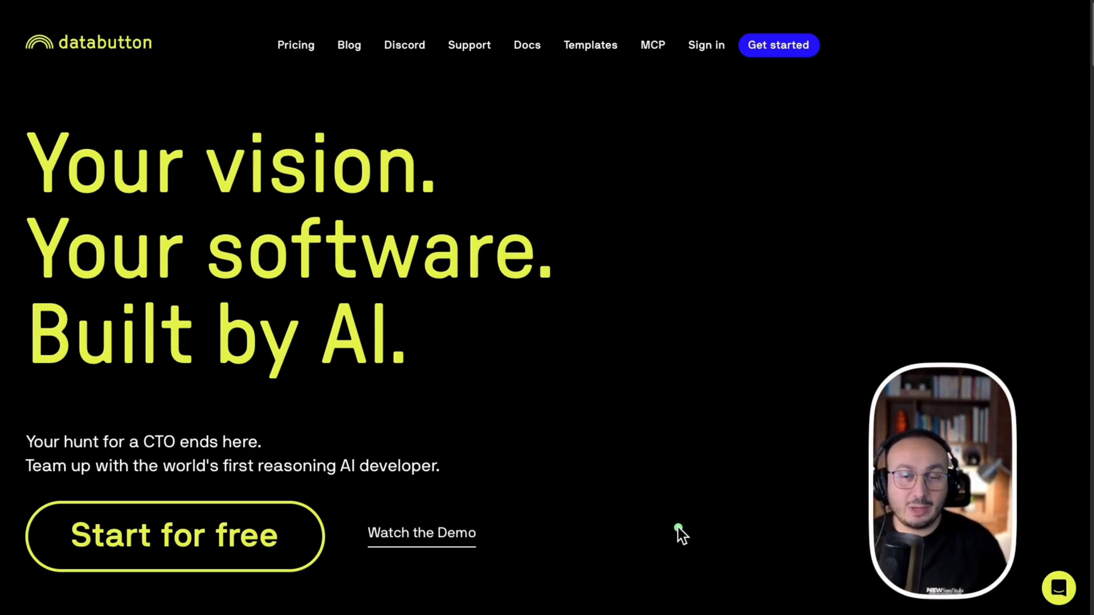
Dismiss the Deploy popup and scroll the live LeadMaster app down to its registration form
drag(678, 528, 967, 88)
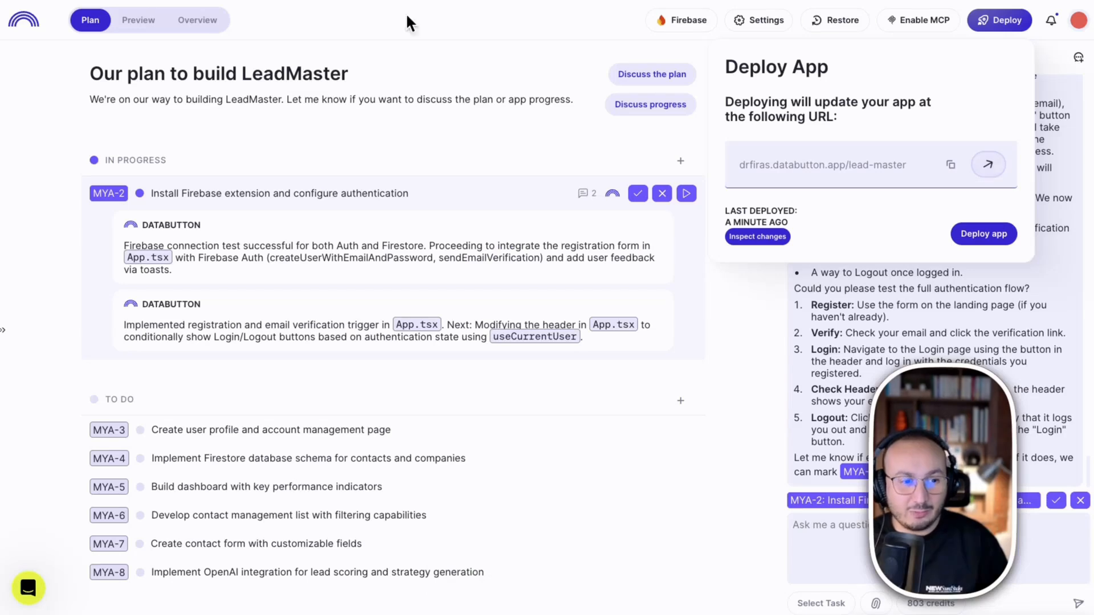
click(424, 55)
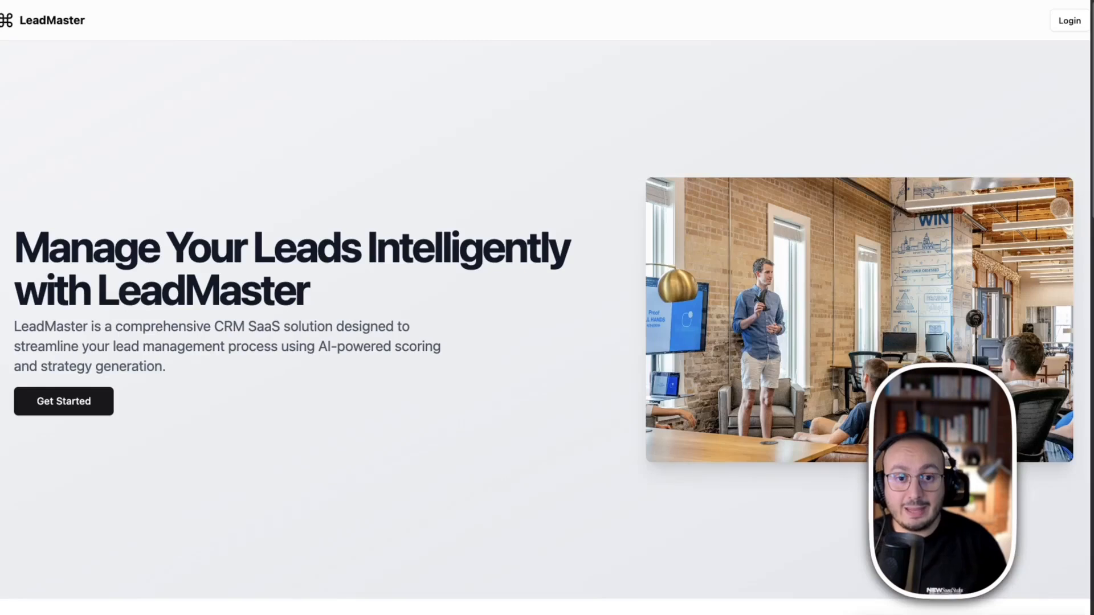
scroll(649, 237, down, 20)
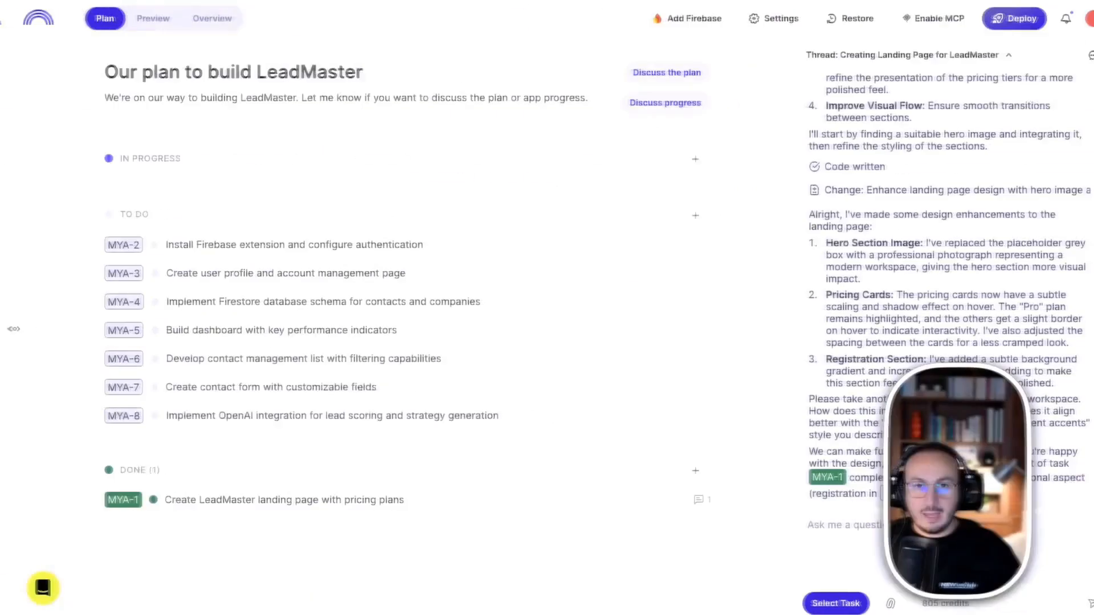
Start task MYA-2, Install Firebase extension and configure authentication, from the To Do list
mouse_move(886, 133)
mouse_down()
mouse_move(473, 153)
mouse_move(189, 209)
mouse_move(155, 240)
mouse_up()
key(ctrl+z)
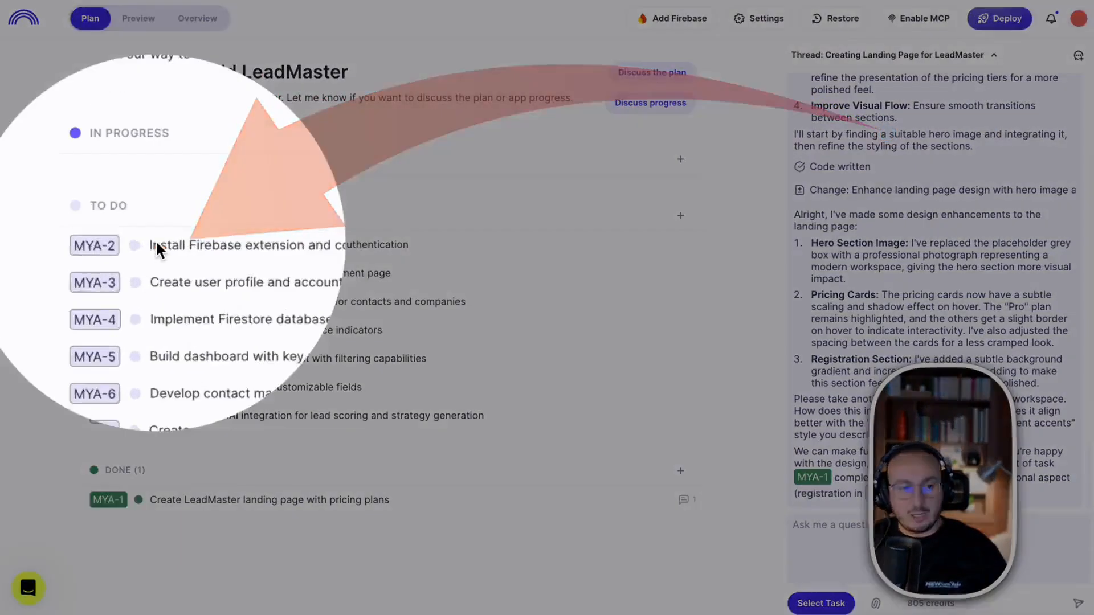
key(Escape)
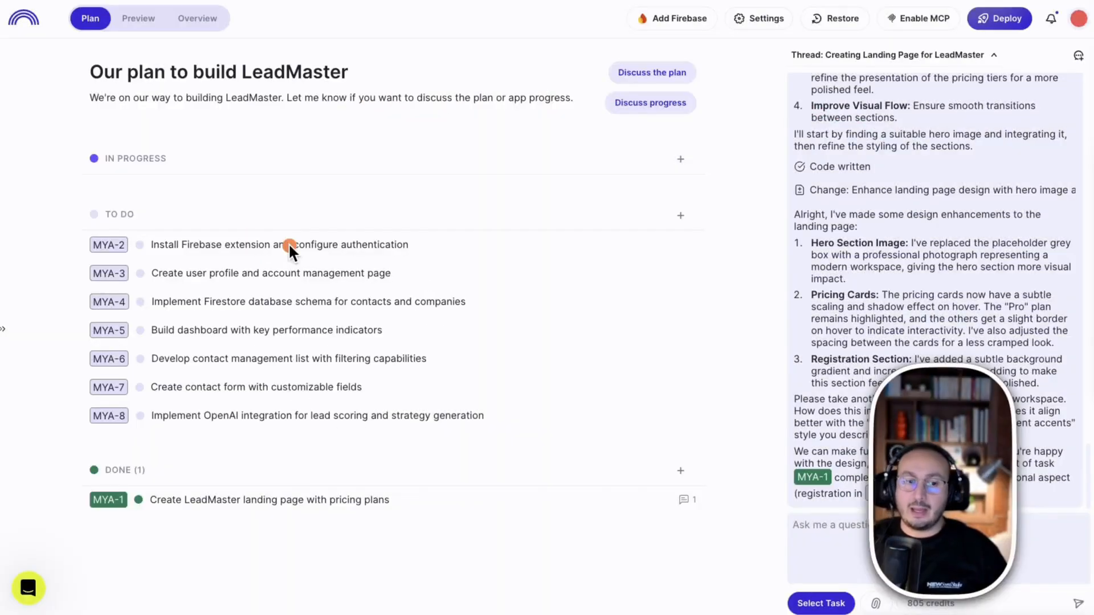
key(ctrl+z)
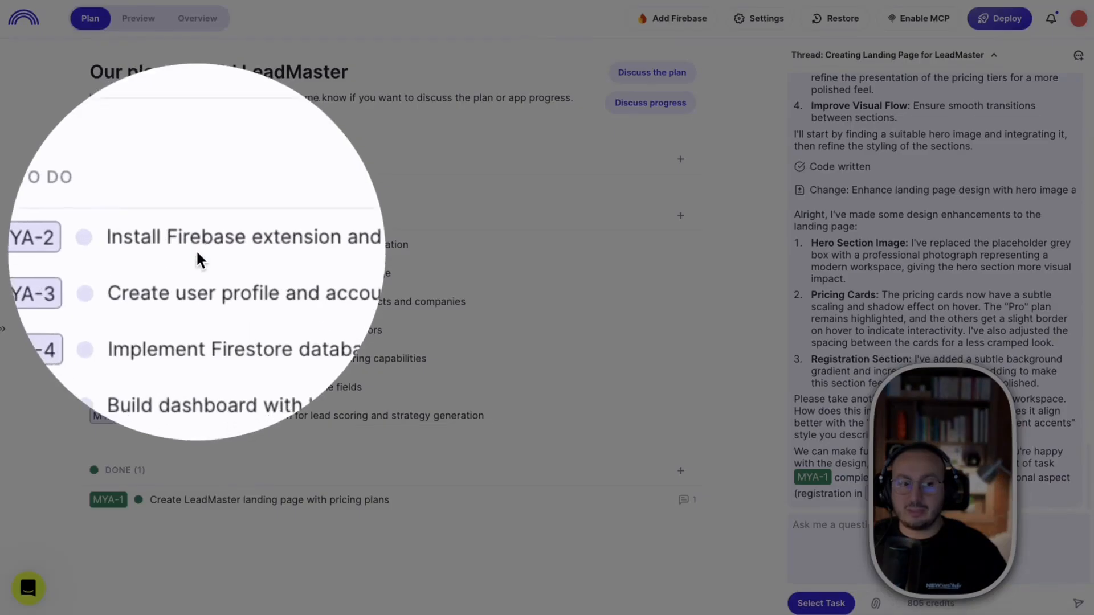
key(Escape)
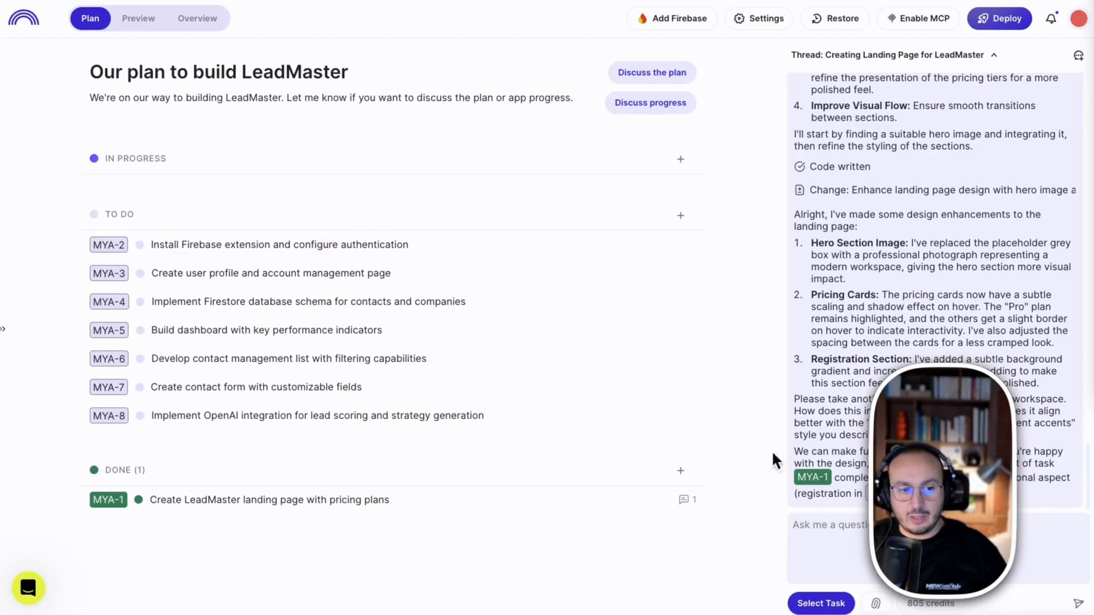
right_click(818, 523)
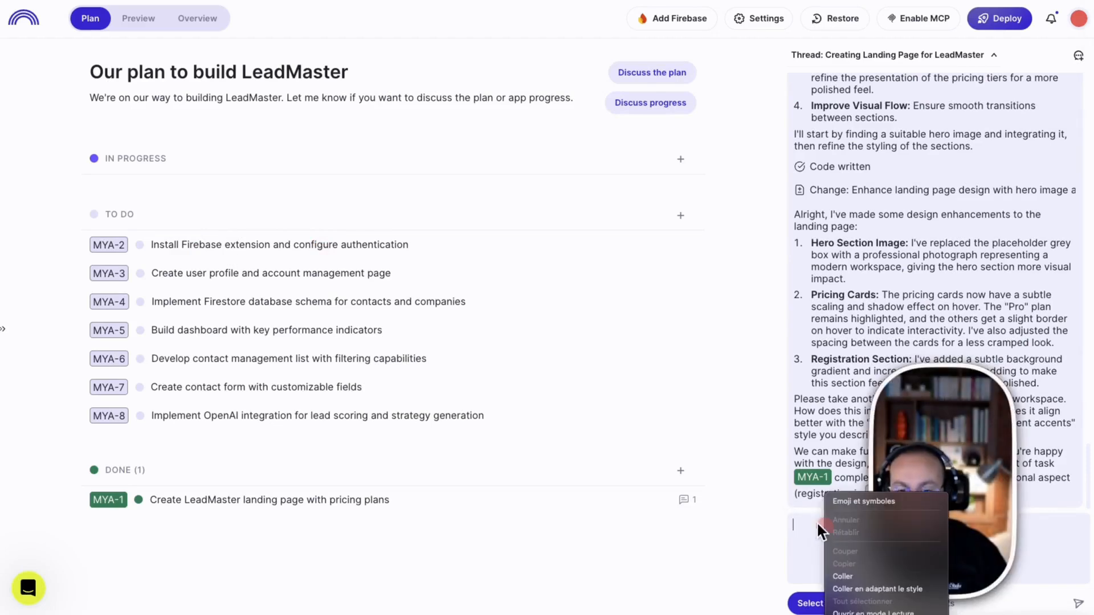
click(686, 243)
Open the in-progress MYA-2 task and bring up firebase.google.com in the browser
click(200, 201)
drag(17, 91, 177, 153)
mouse_move(502, 151)
mouse_down()
mouse_move(543, 158)
mouse_move(810, 467)
mouse_up()
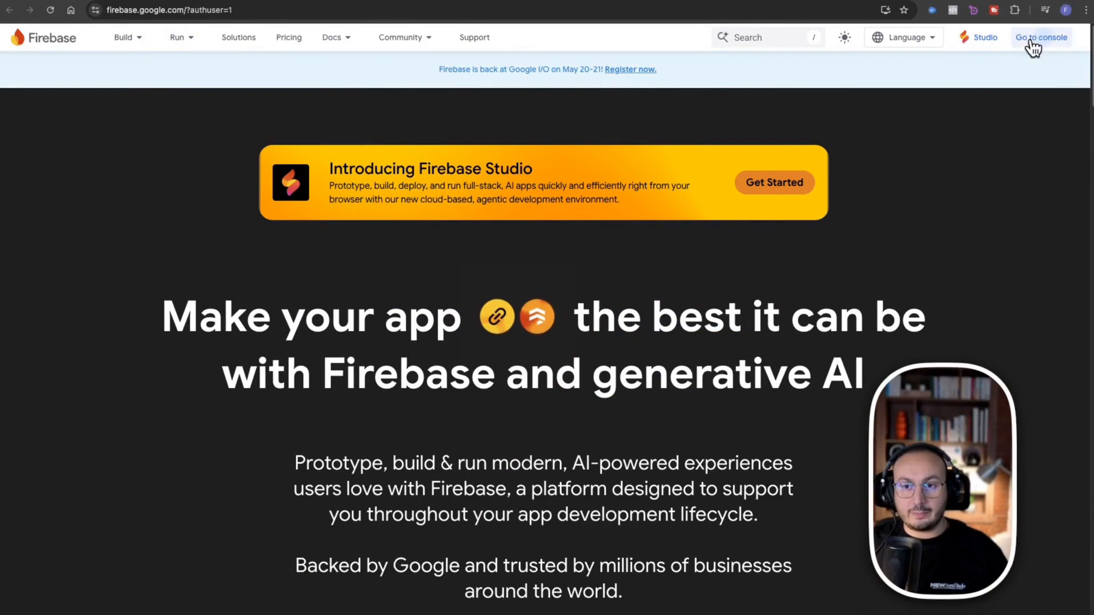
Go to the Firebase console to see the existing projects
click(1031, 41)
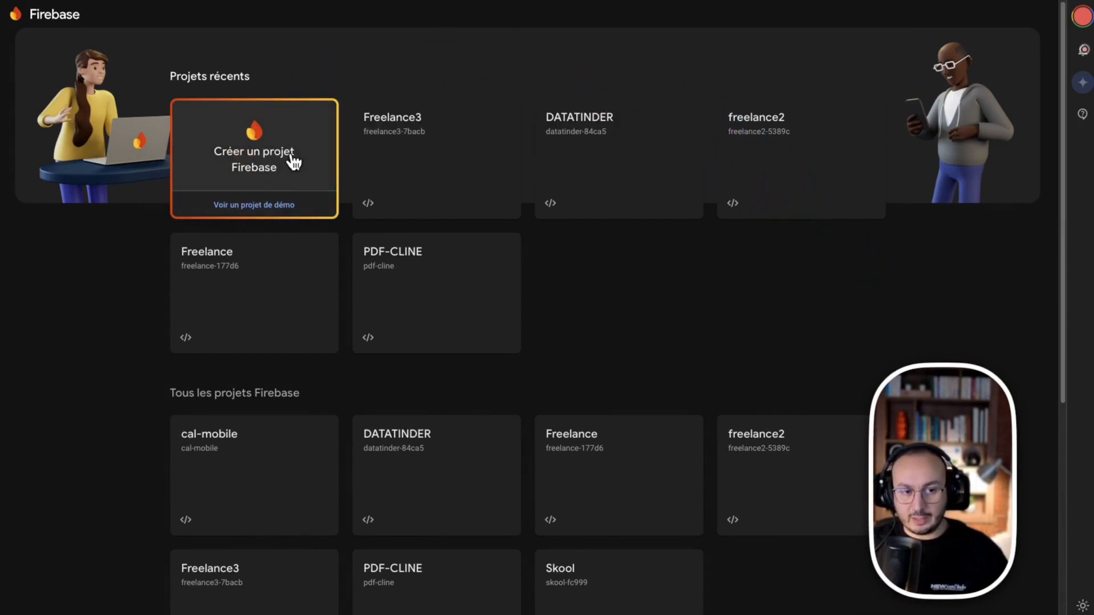
Create a Firebase project named LeadMaster without the Developer Program or Google Analytics
click(256, 147)
click(132, 246)
text(LeadMaster)
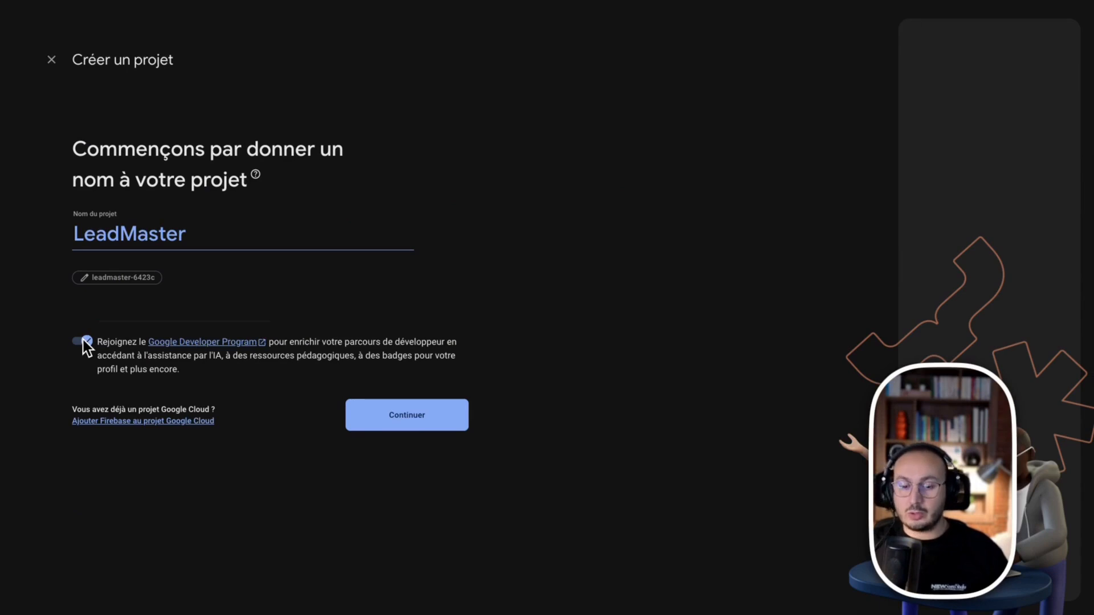
click(82, 342)
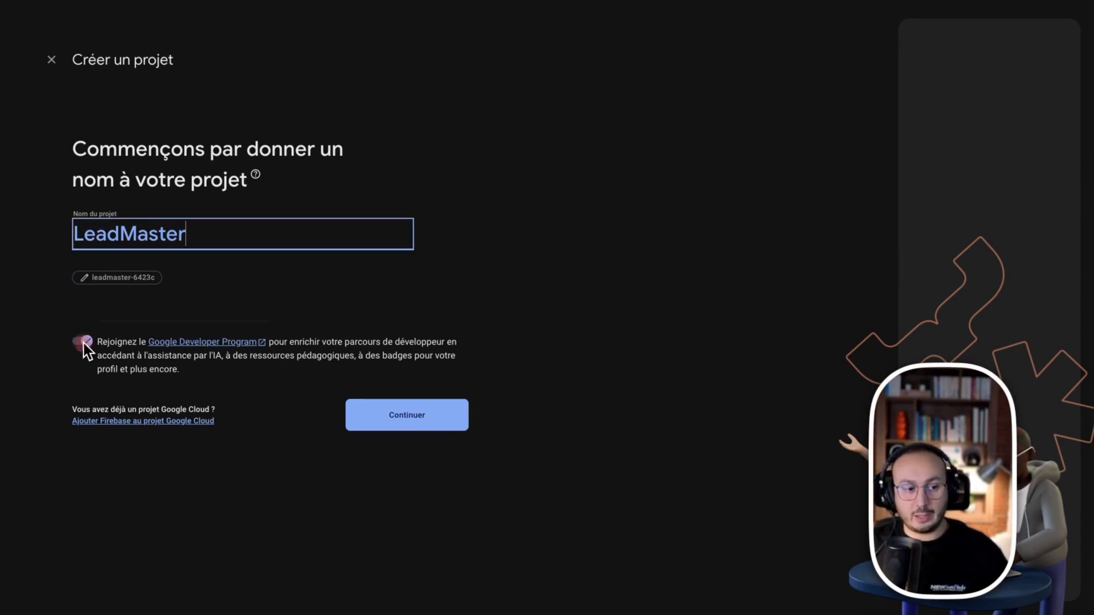
click(413, 427)
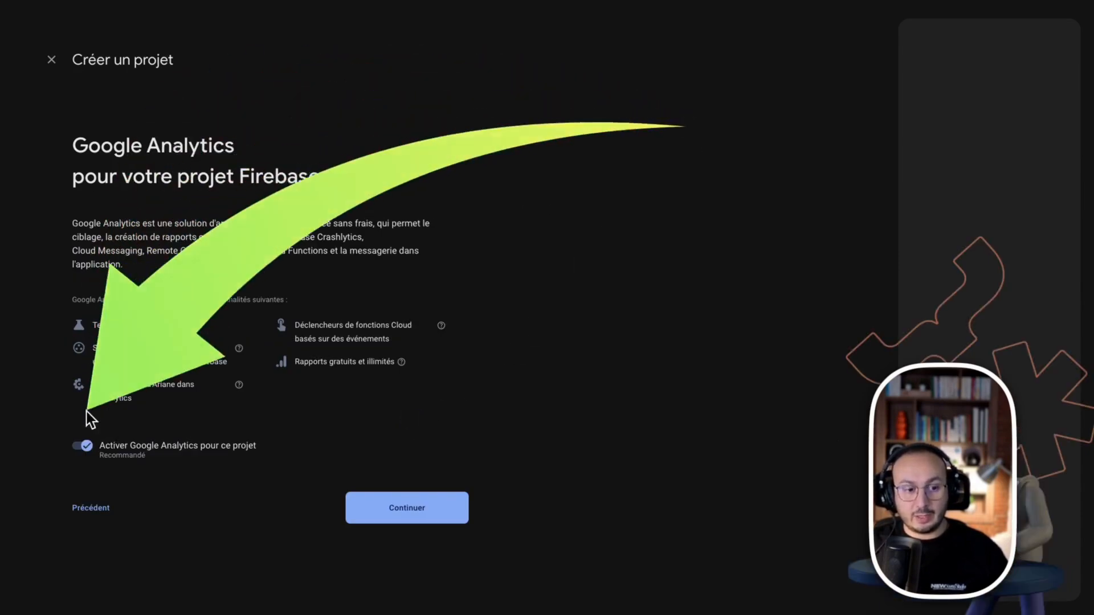
click(82, 450)
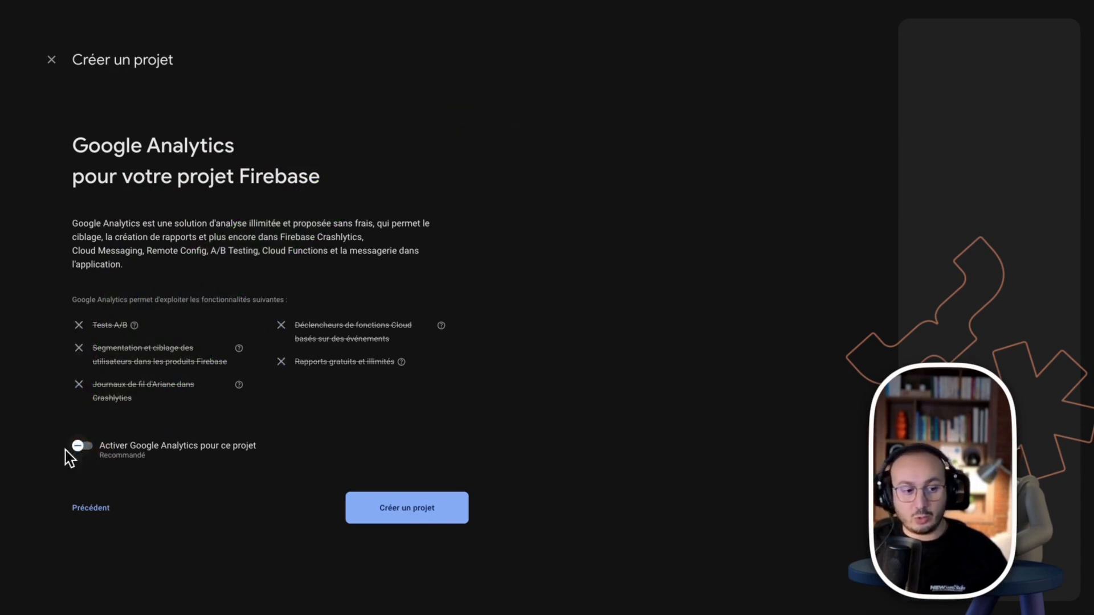
click(411, 518)
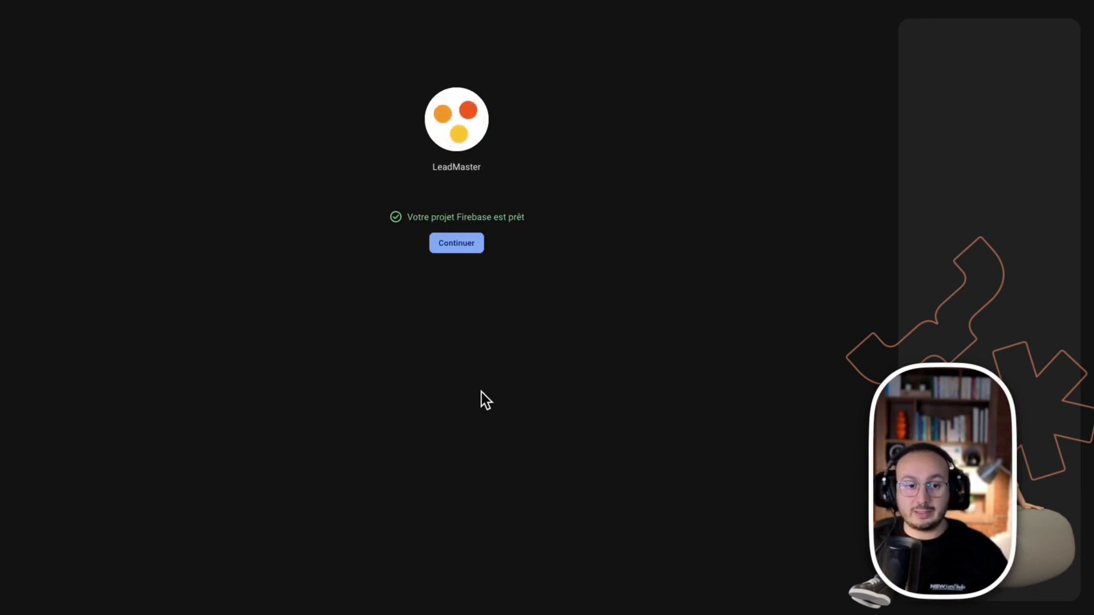
Continue into the LeadMaster project overview and briefly check the project selector list
click(446, 251)
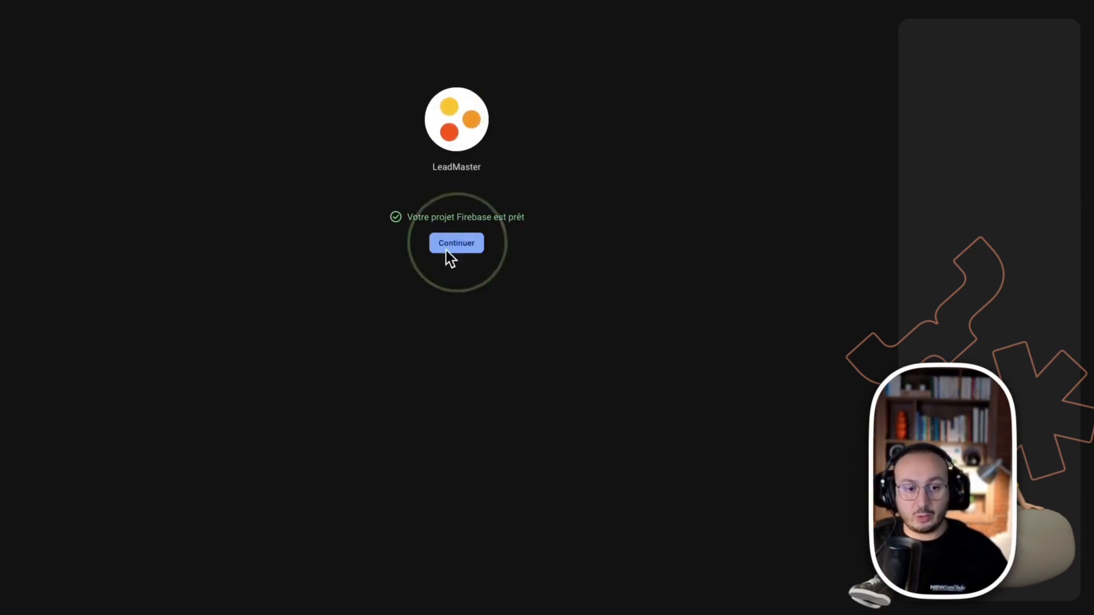
click(457, 245)
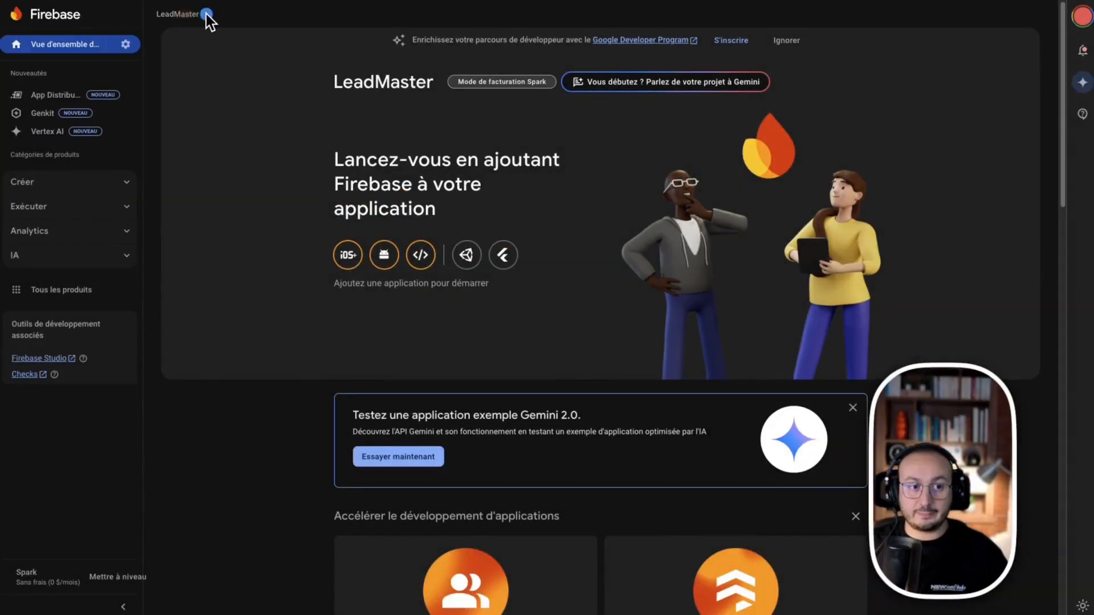
click(206, 15)
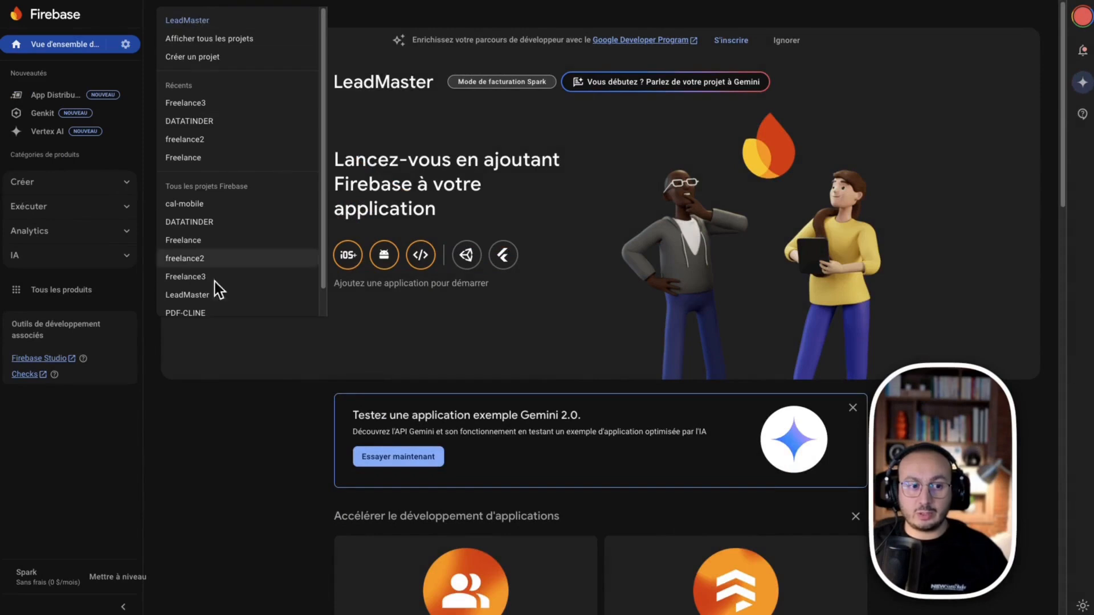
click(366, 36)
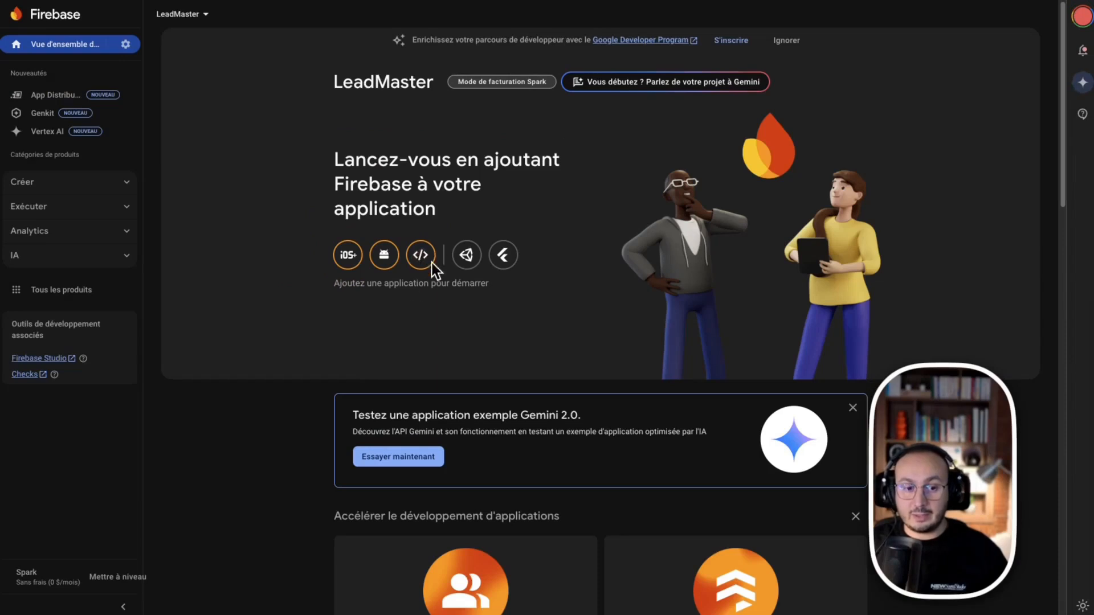
Register a web app nicknamed LeadMaster in the Firebase project
click(419, 255)
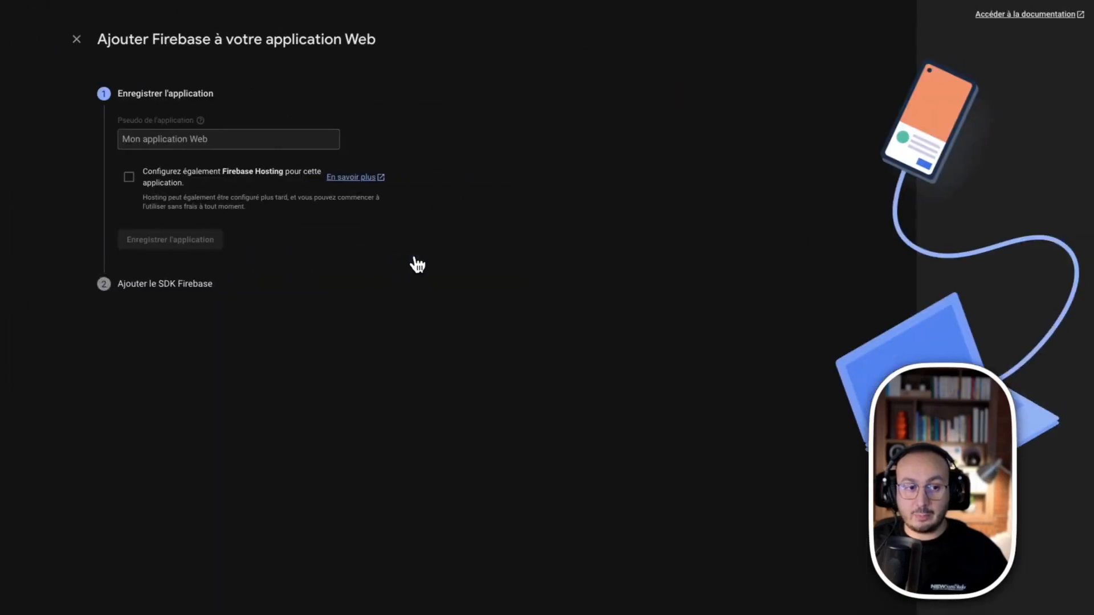
mouse_move(200, 120)
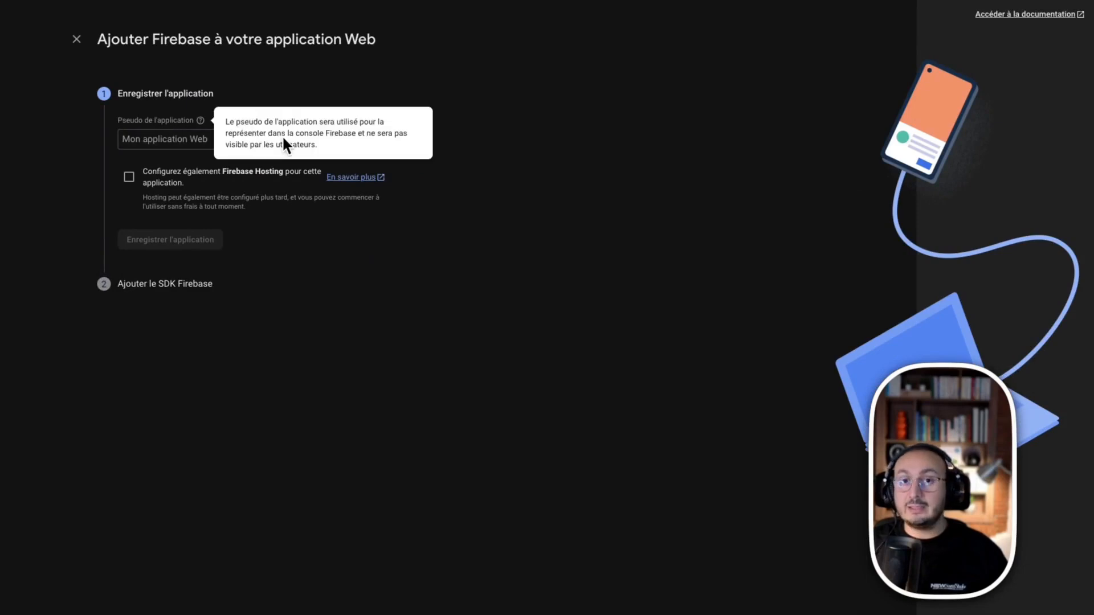
click(196, 141)
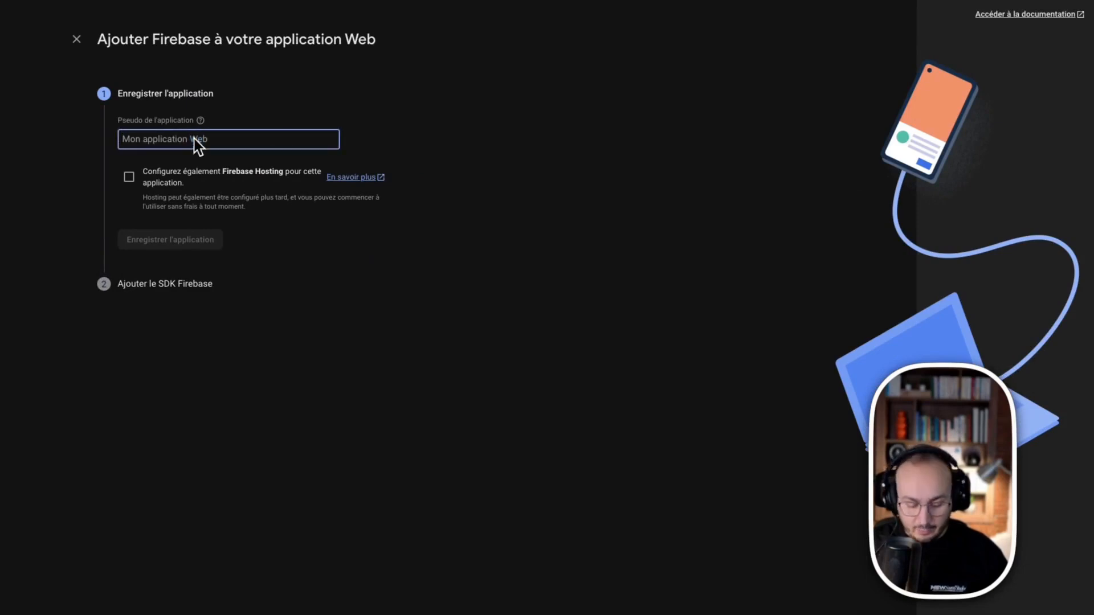
text(LeadMaster)
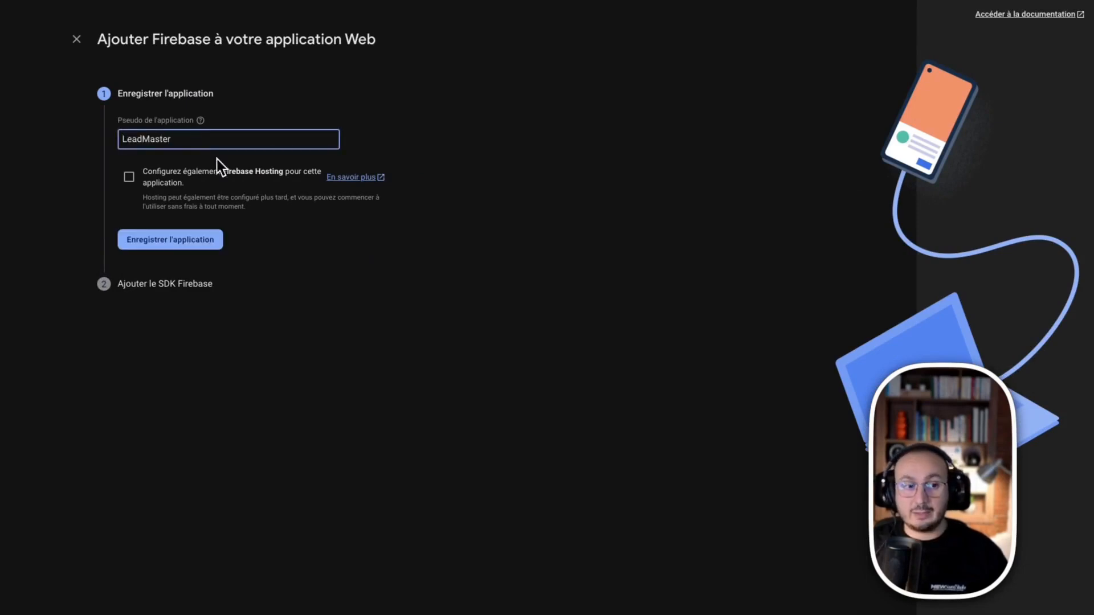
key(ctrl+z)
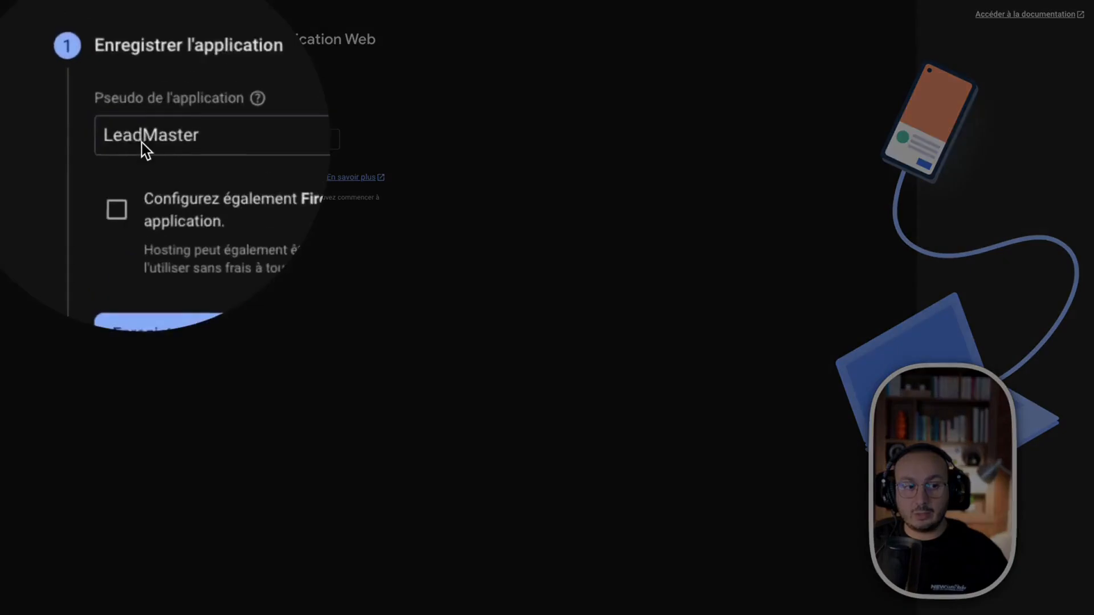
mouse_move(620, 81)
mouse_down()
mouse_move(161, 219)
mouse_move(185, 229)
mouse_up()
key(Escape)
click(154, 240)
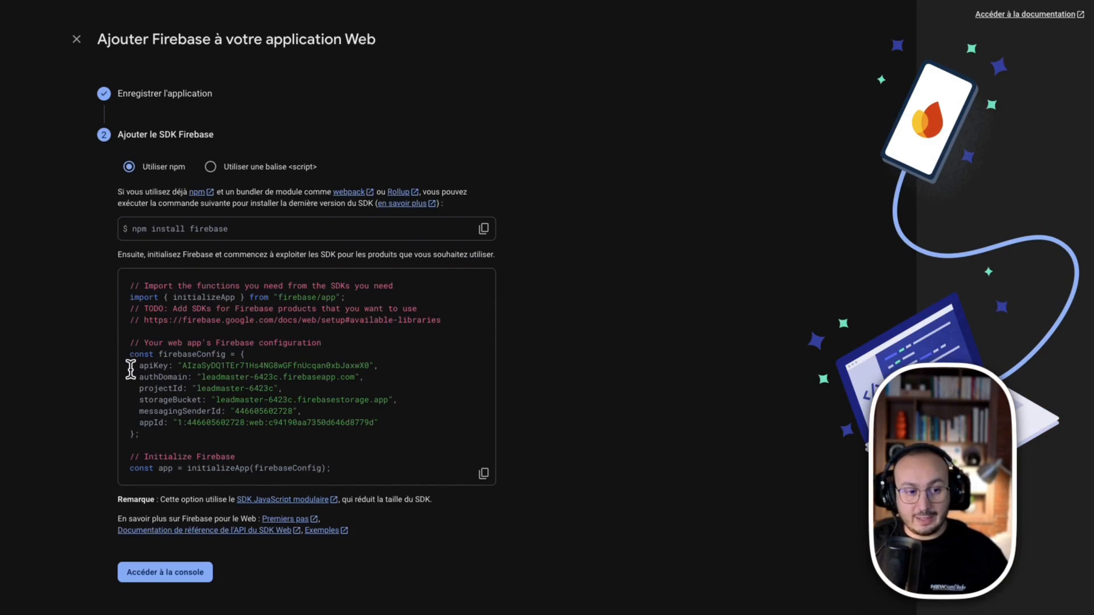
Copy the firebaseConfig code snippet and return to the project console
drag(129, 342, 193, 442)
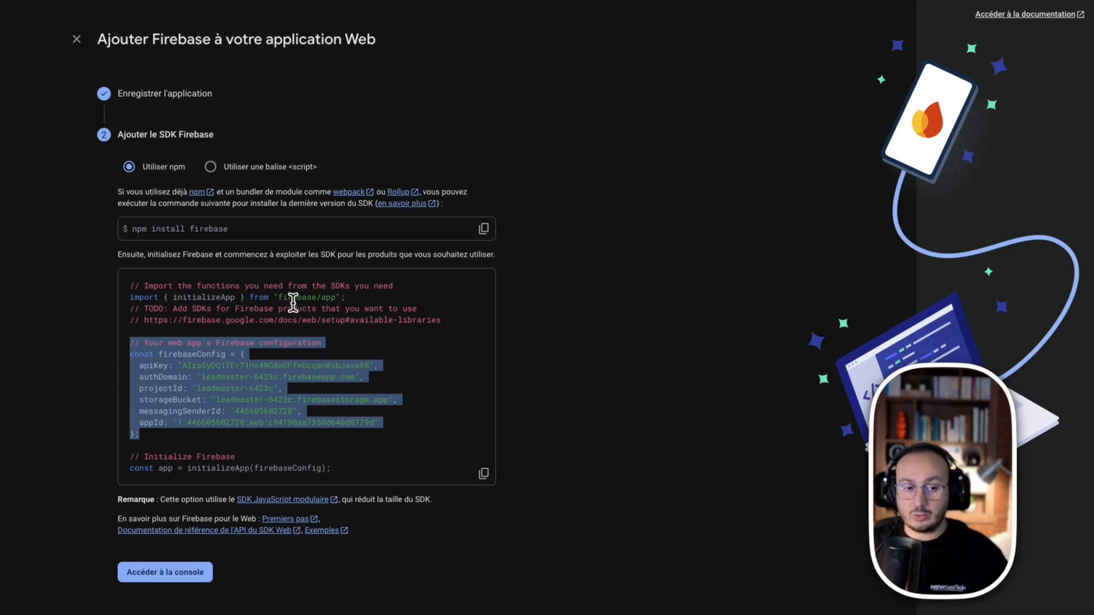
right_click(176, 377)
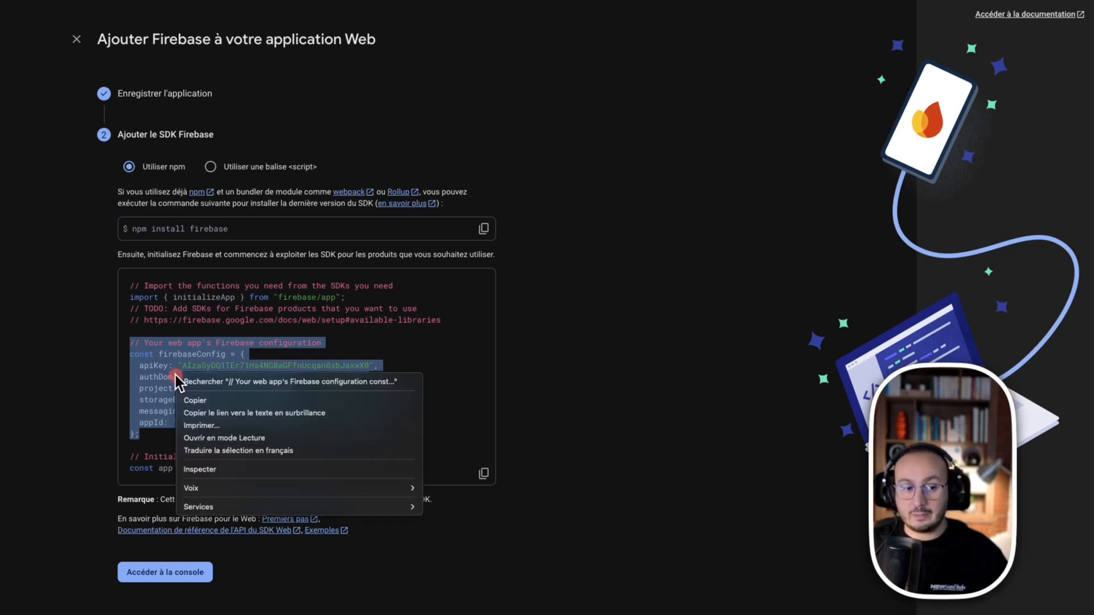
click(196, 400)
key(super+Tab)
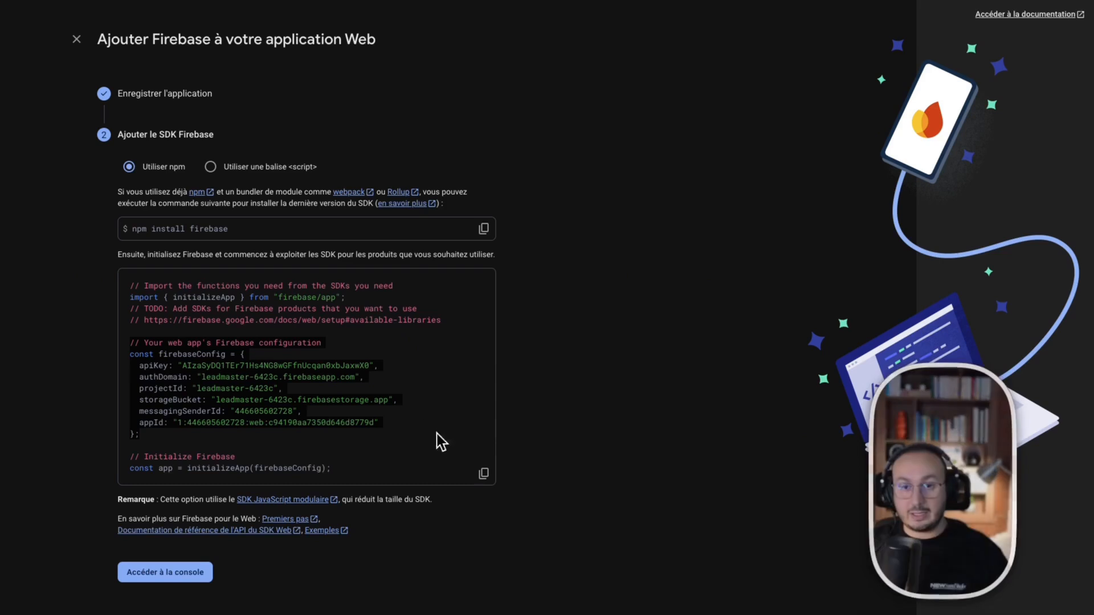
key(super+Tab)
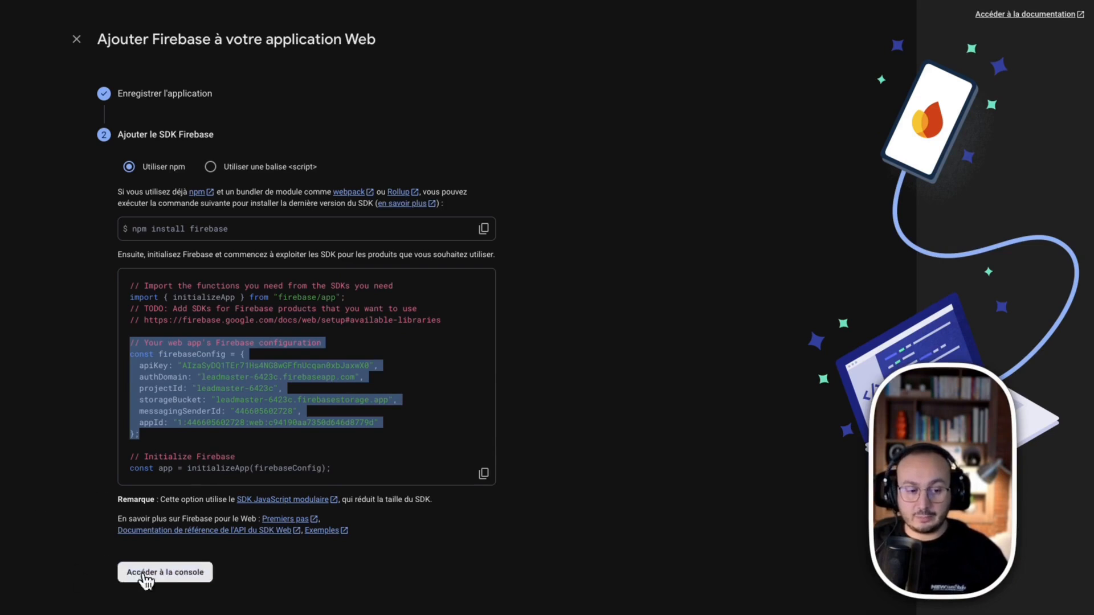
click(143, 576)
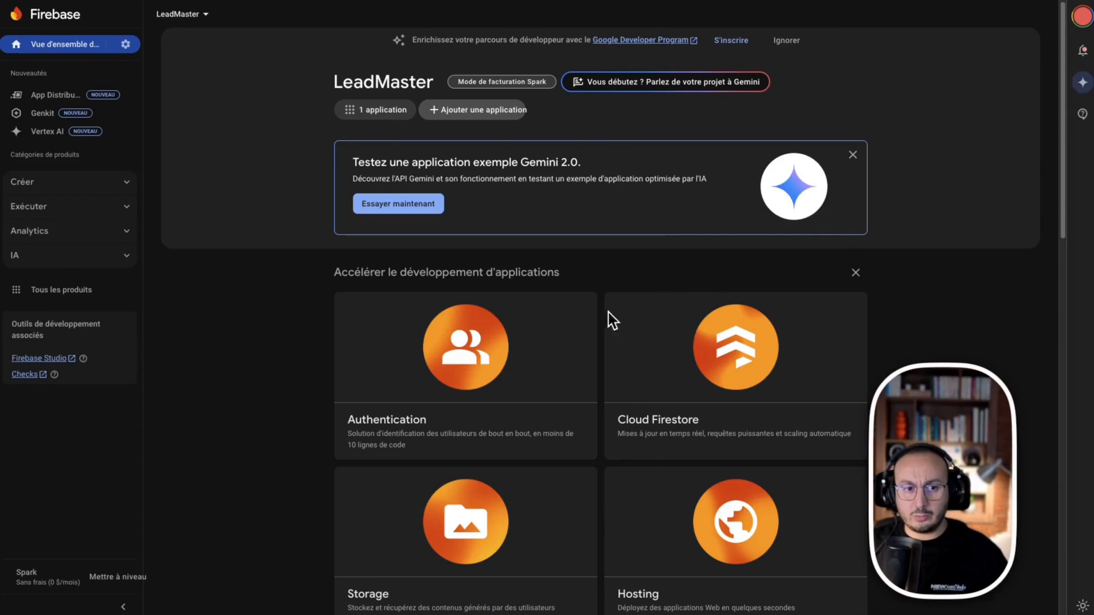
Open Authentication for the LeadMaster project and get started with its sign-in methods
click(367, 110)
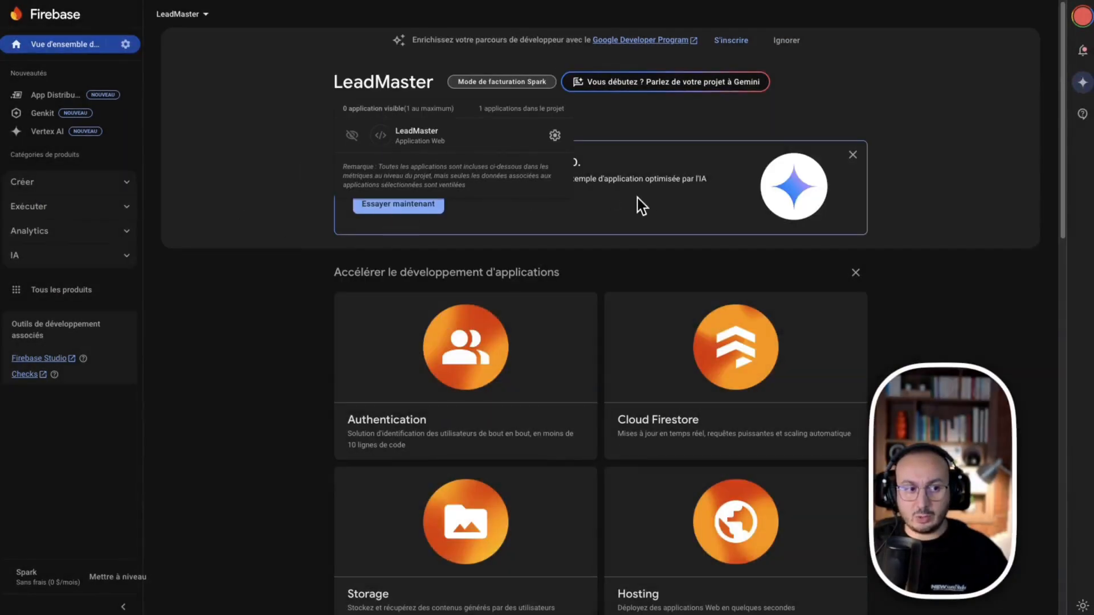
click(283, 309)
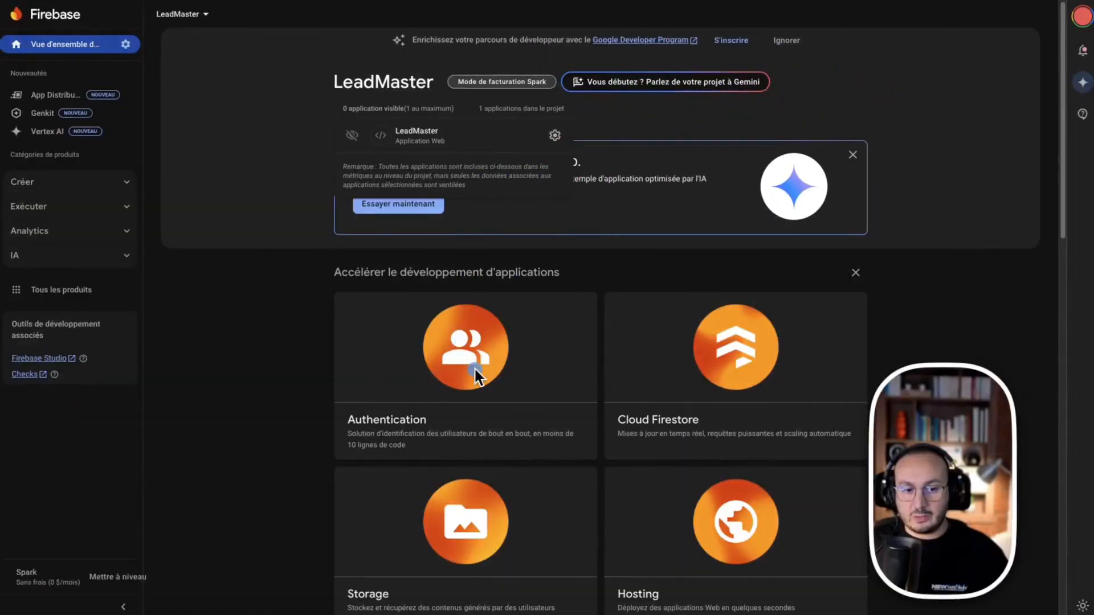
click(440, 379)
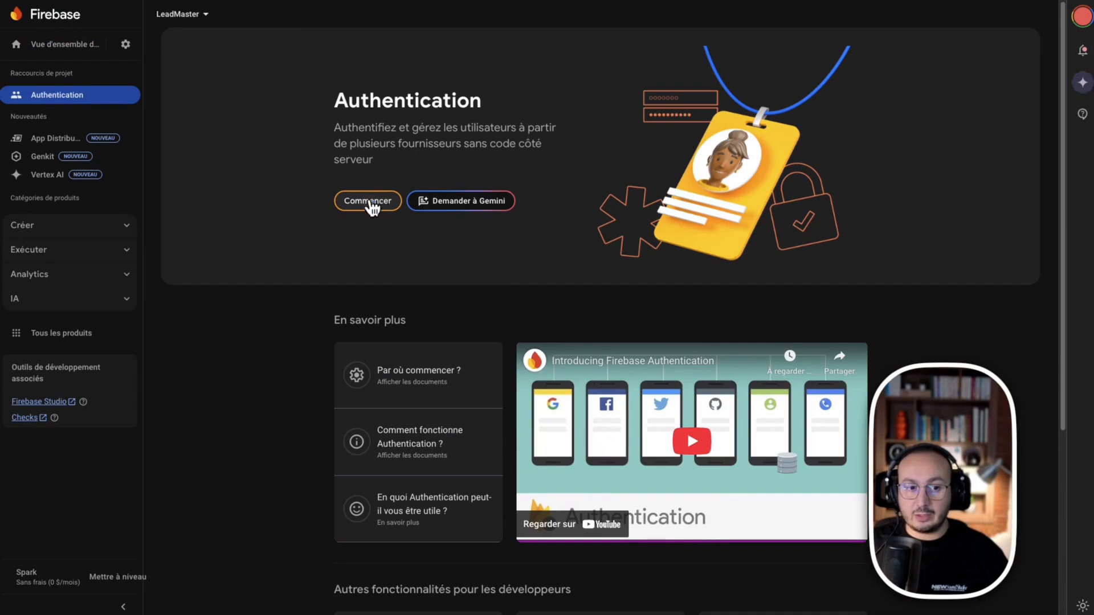
click(370, 201)
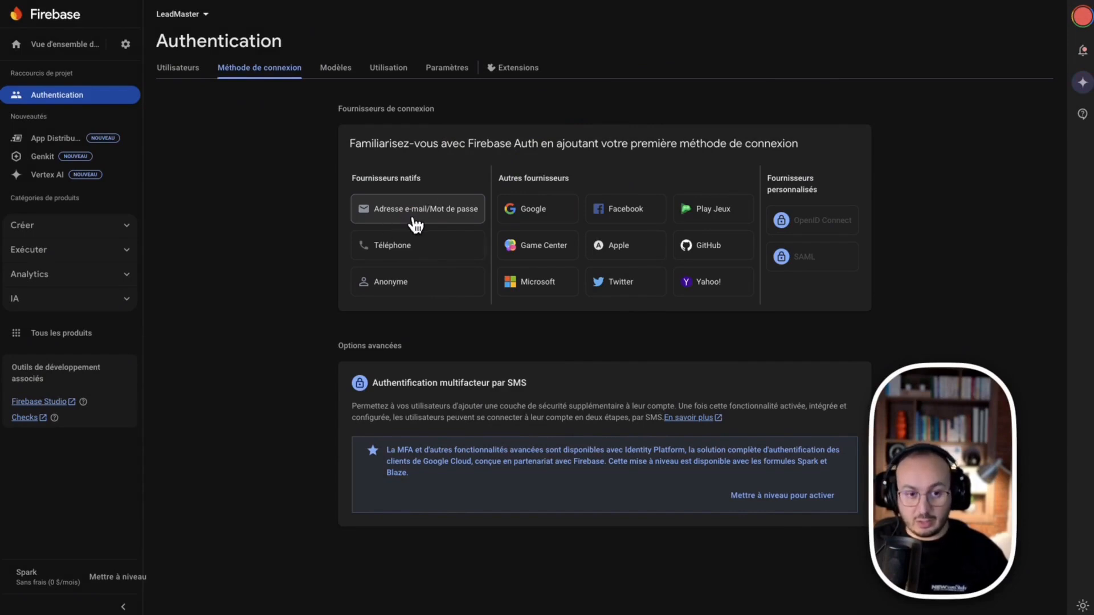
Enable and save Email/Password sign-in, then review the other available providers
click(416, 220)
click(714, 172)
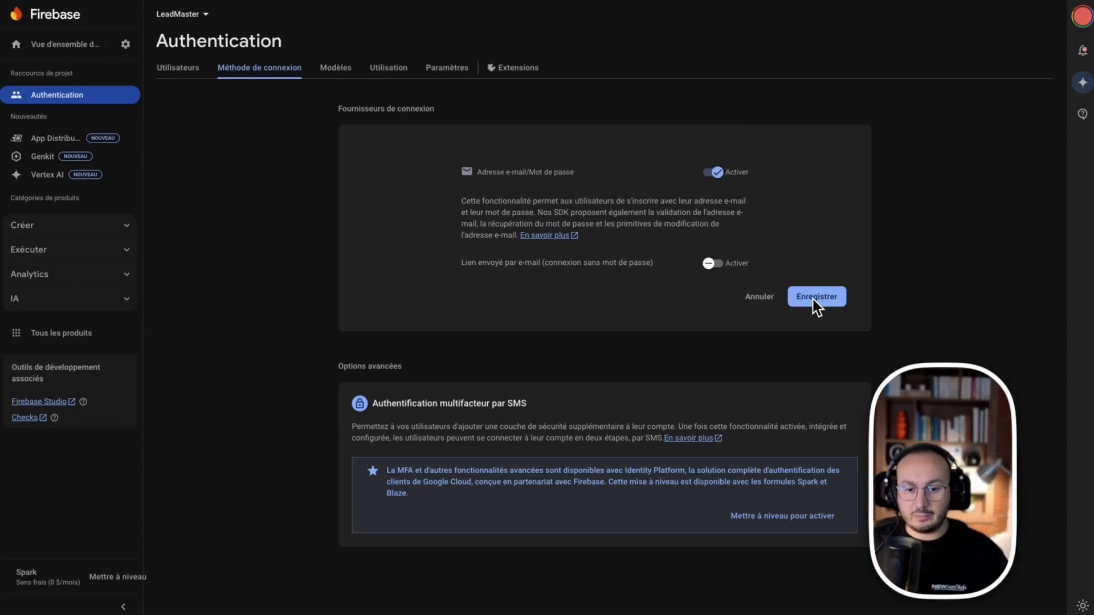
click(813, 299)
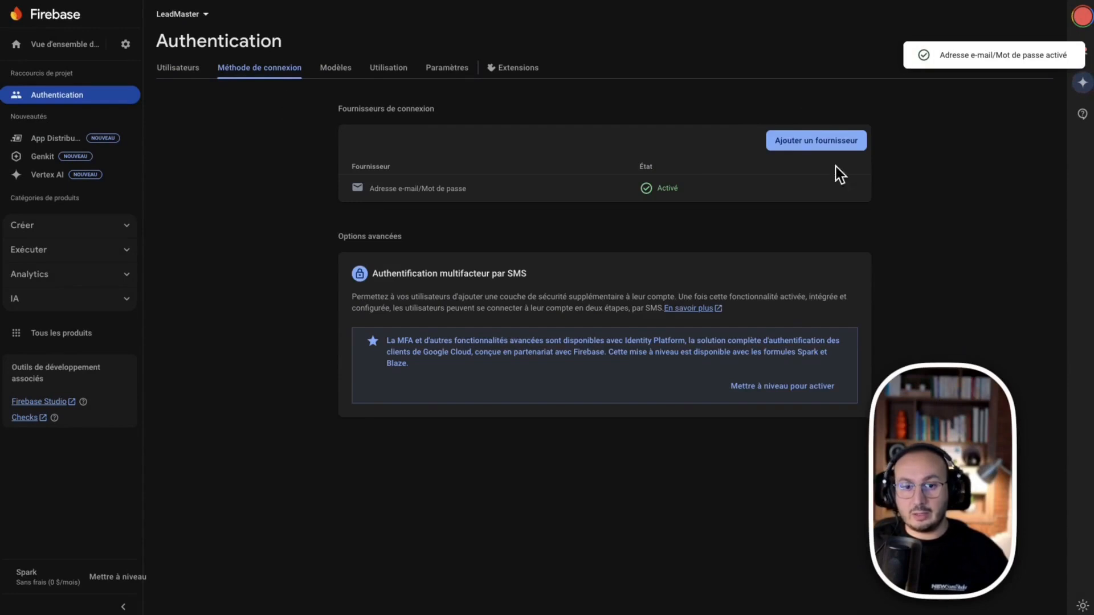
click(812, 143)
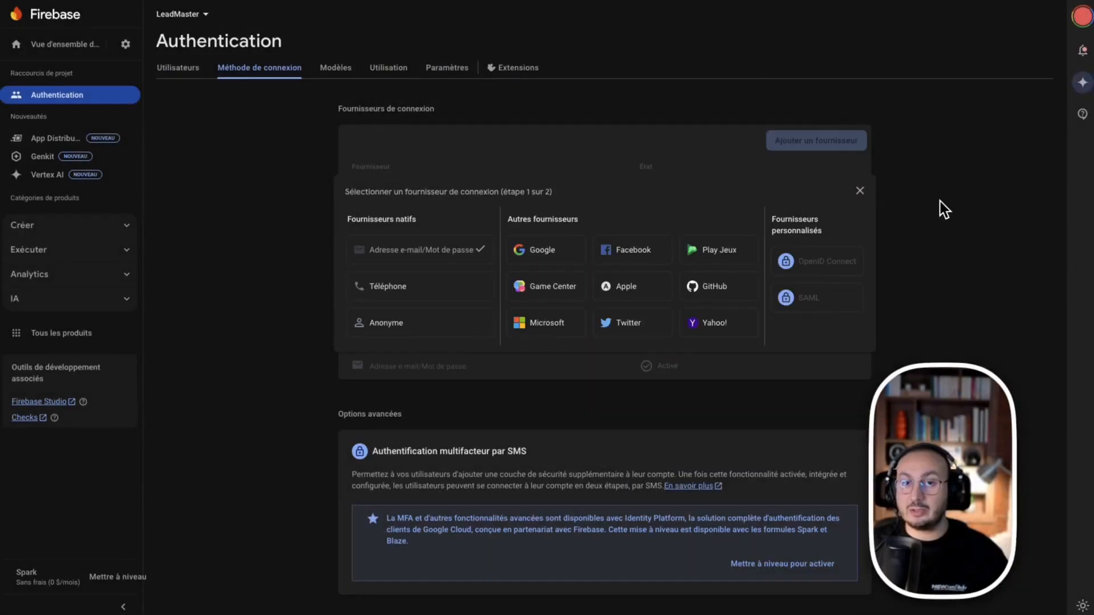
click(859, 191)
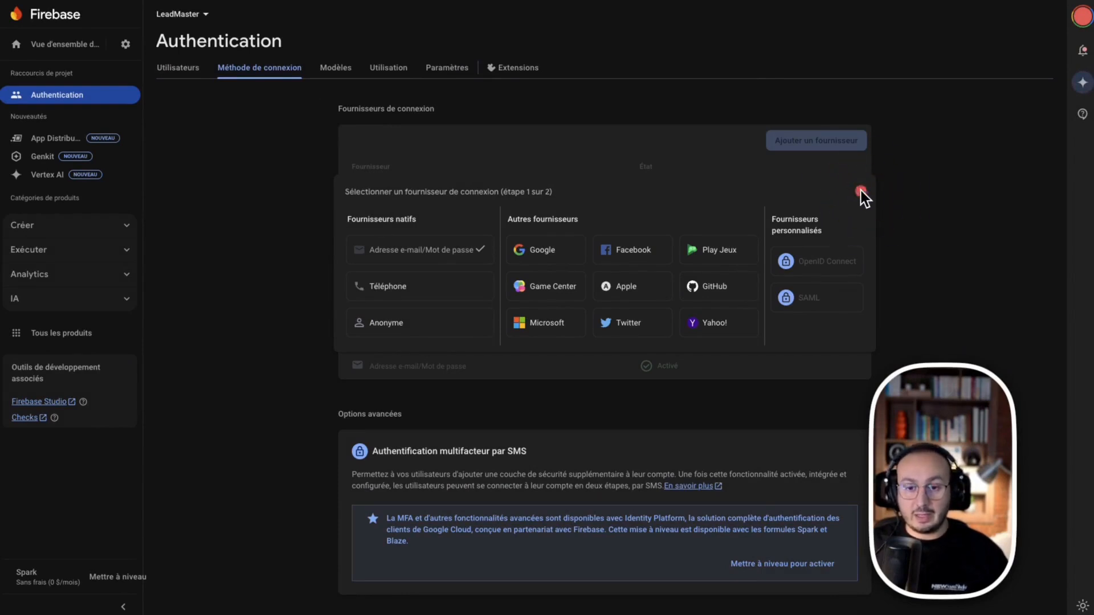
click(860, 193)
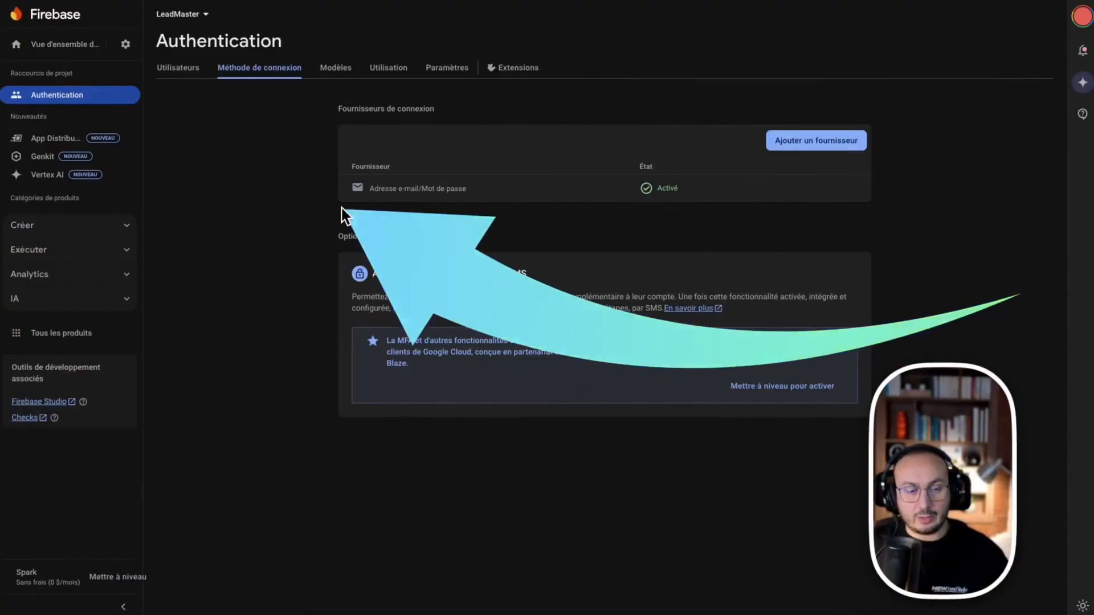
click(447, 70)
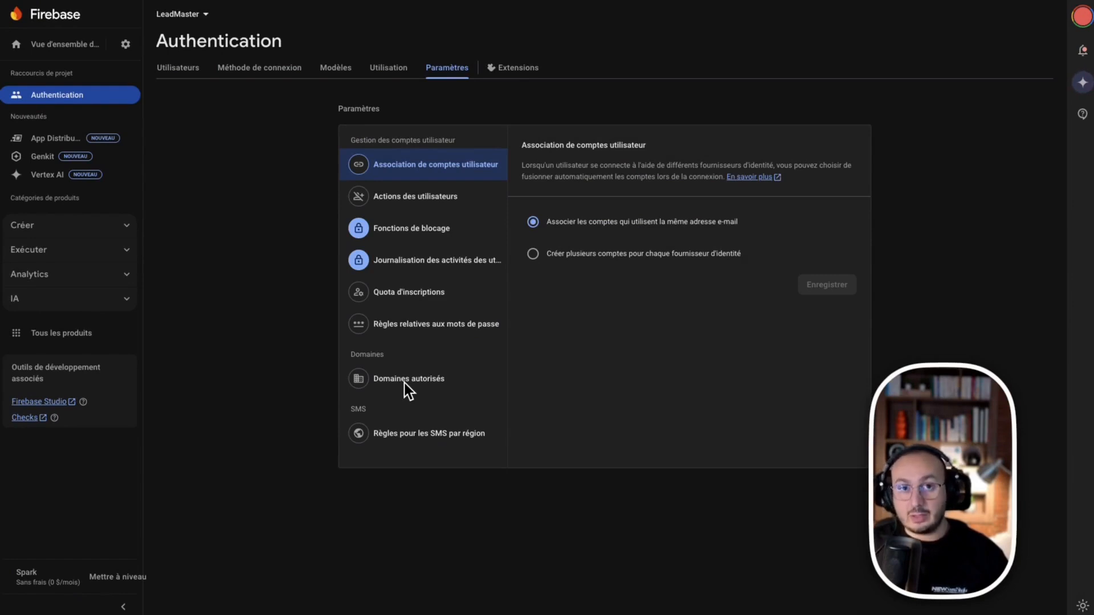
Open the add-authorized-domain form and copy the deployed app's URL from Databutton's Deploy panel
click(407, 381)
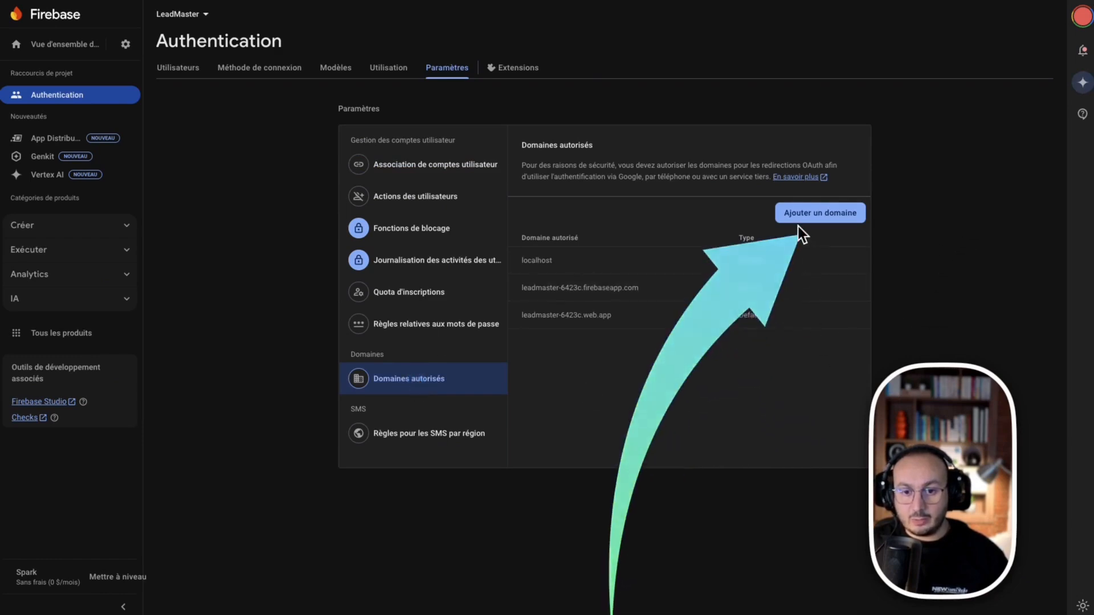
click(816, 213)
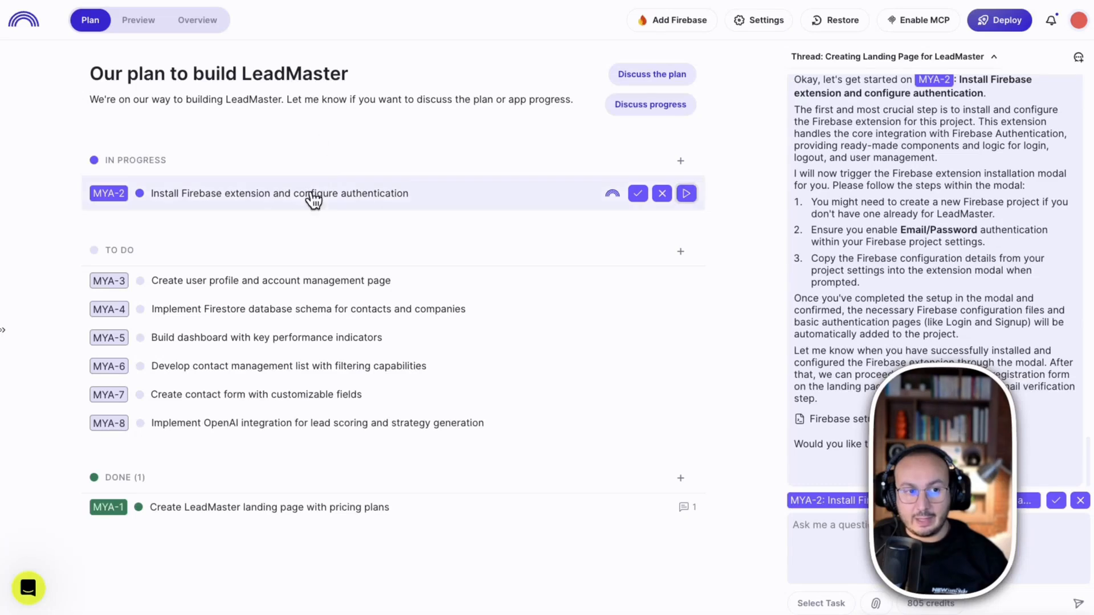
click(1006, 24)
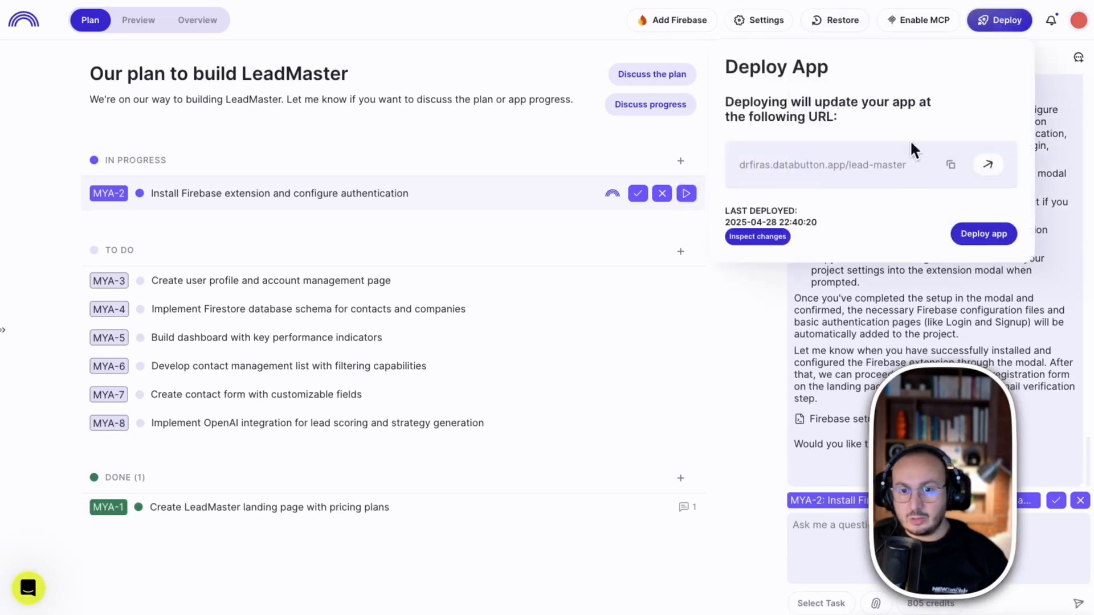
drag(723, 163, 893, 166)
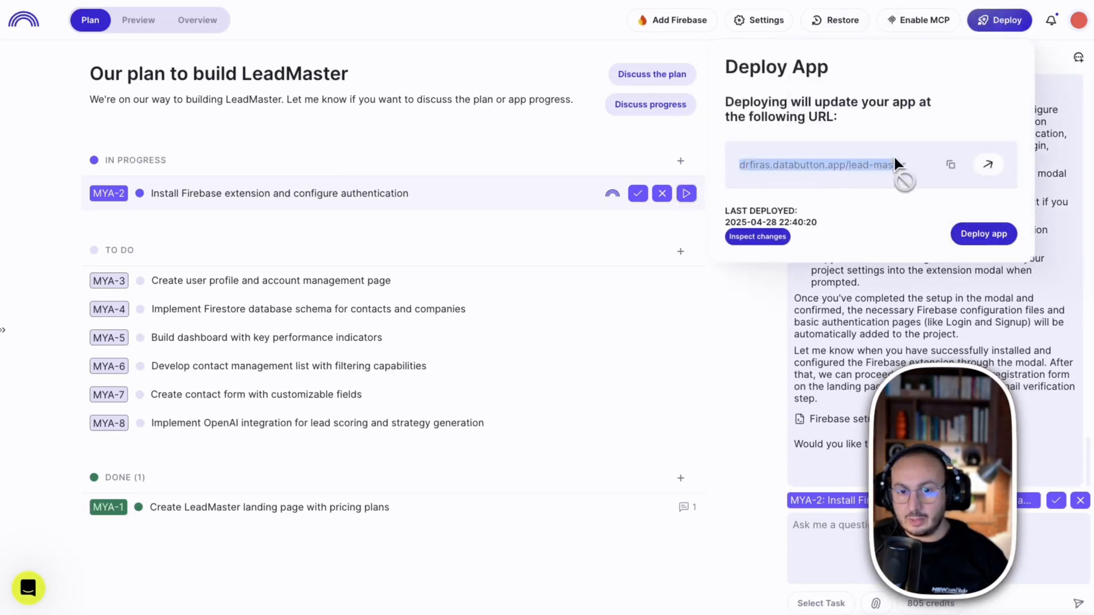
click(949, 167)
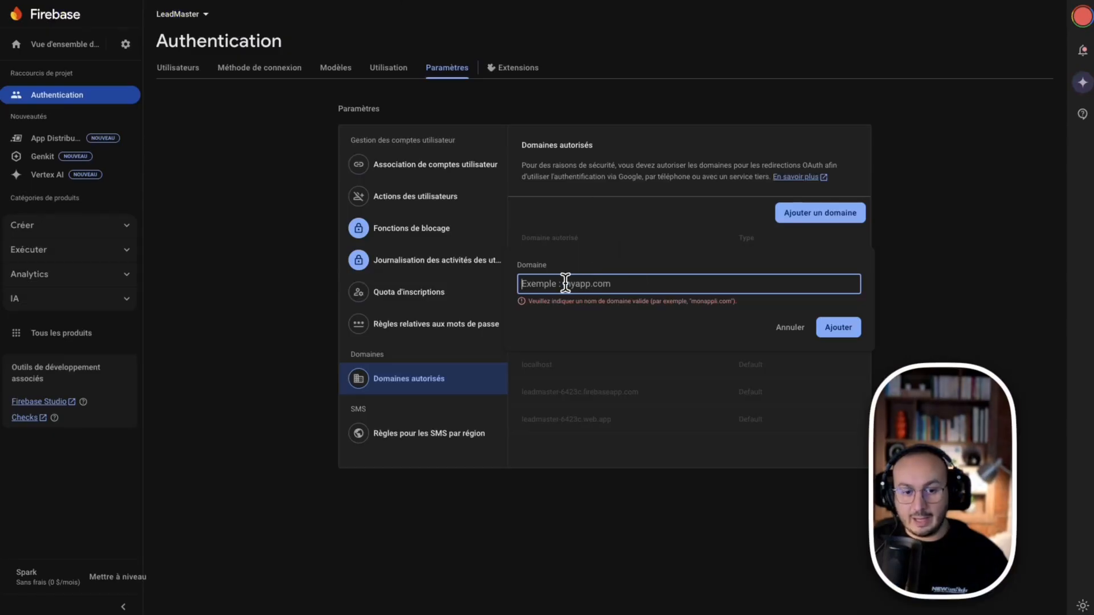
Add the deployed app's databutton.app URL as an authorized domain
key(ctrl+v)
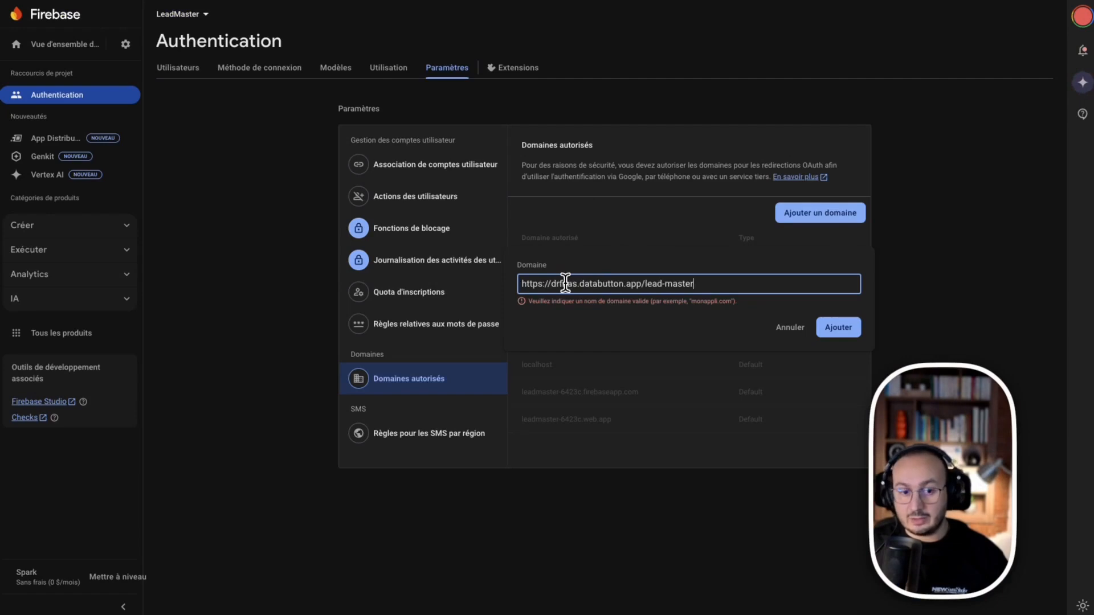
click(849, 333)
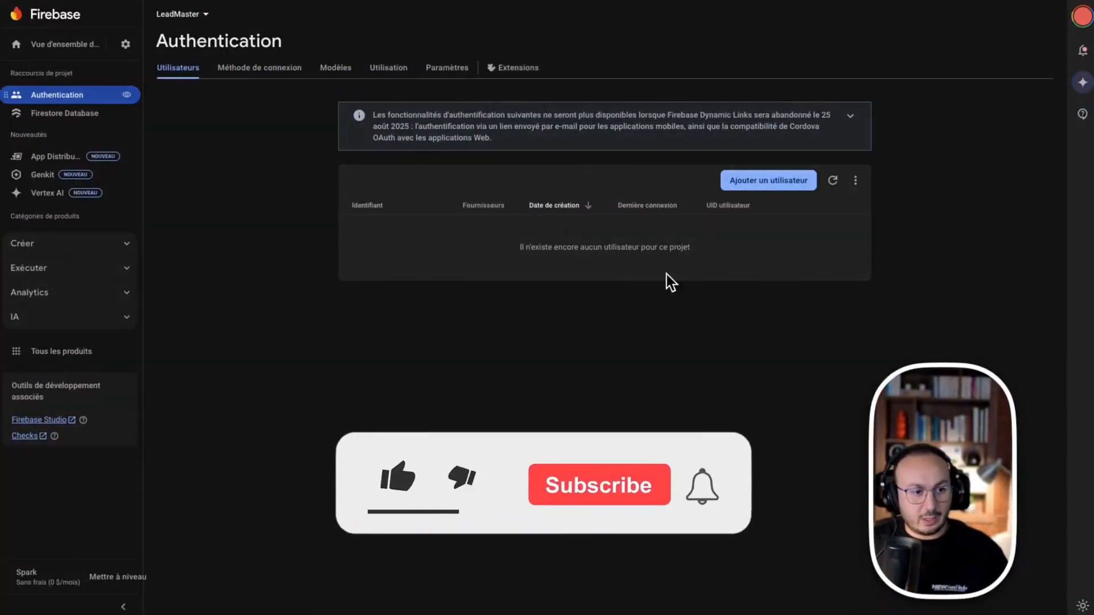
Start a new Cloud Firestore database in nam5 (United States) and choose test-mode rules
click(42, 243)
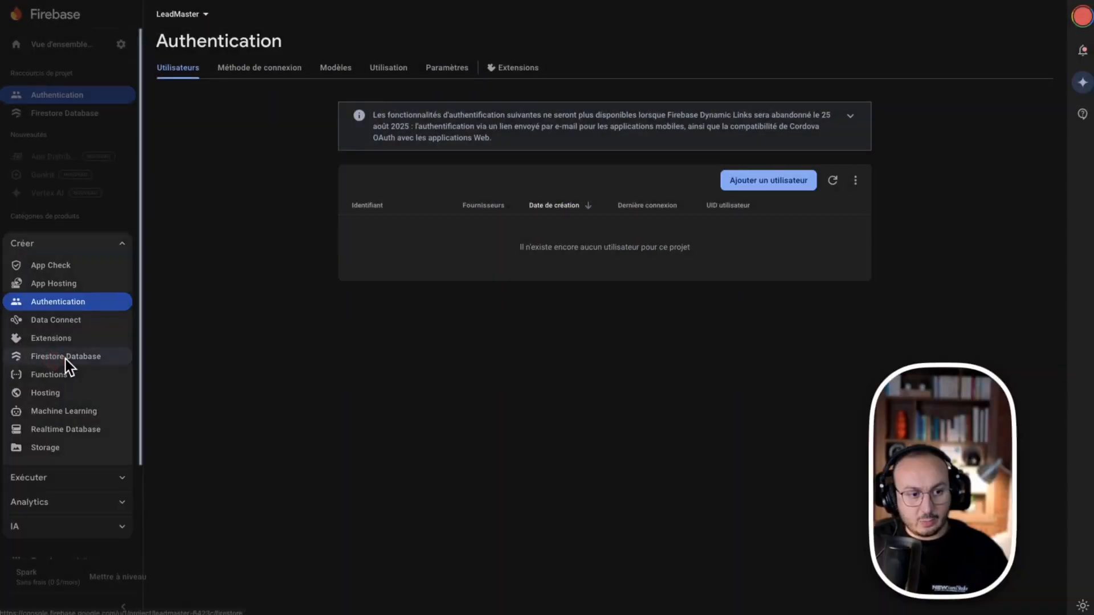
click(64, 359)
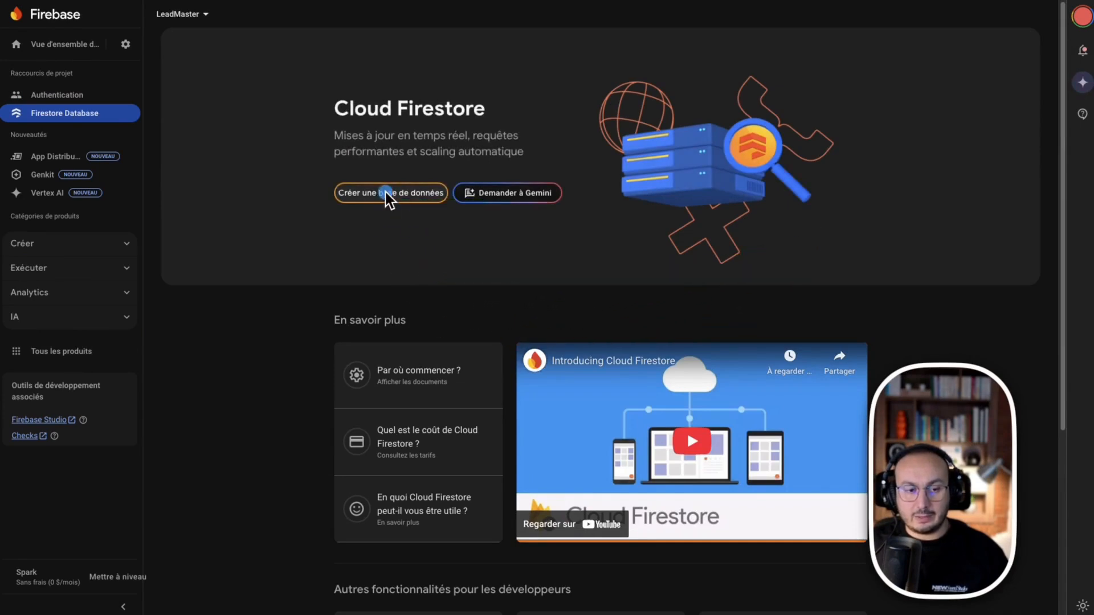
click(385, 193)
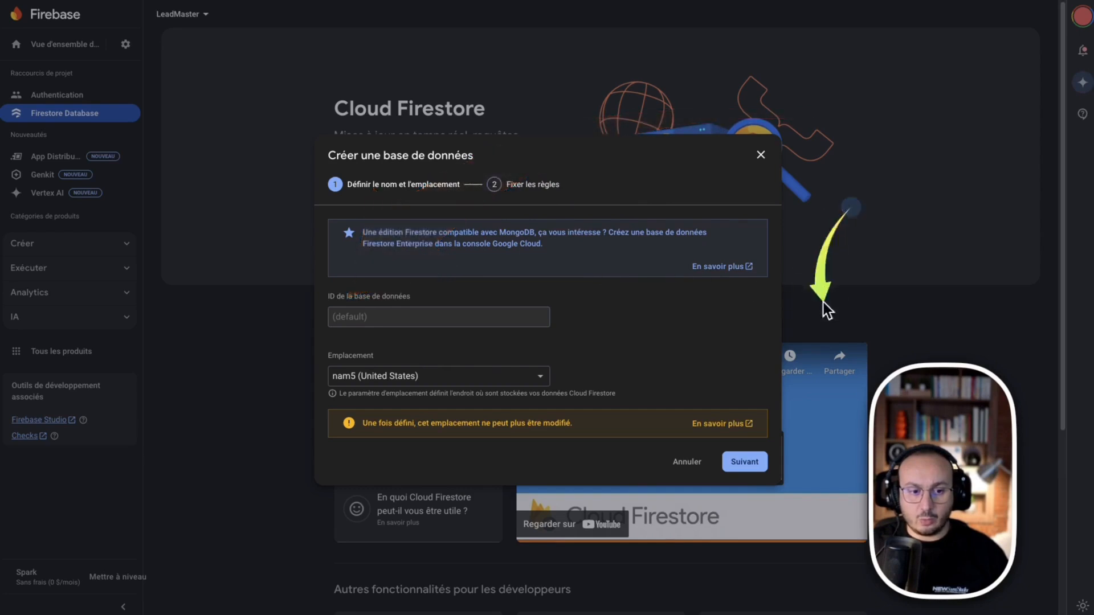
click(383, 377)
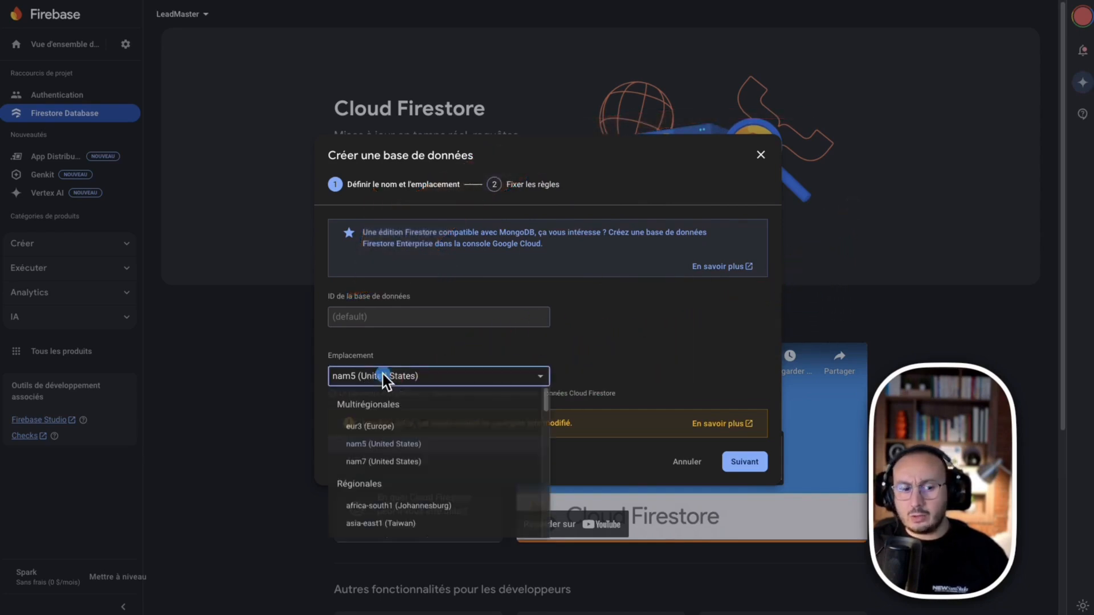
click(647, 340)
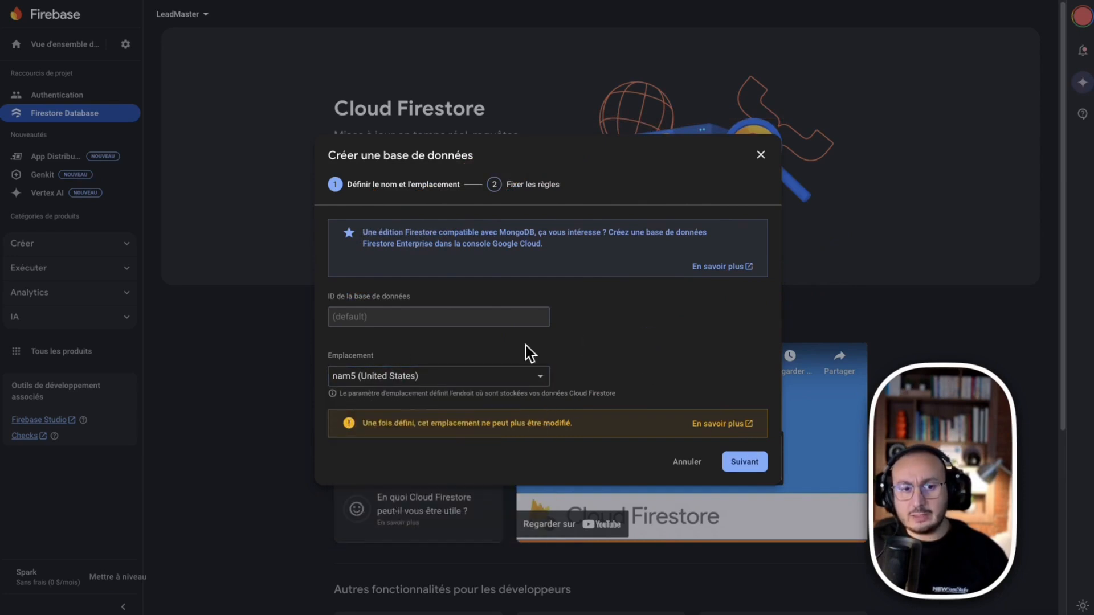
click(753, 460)
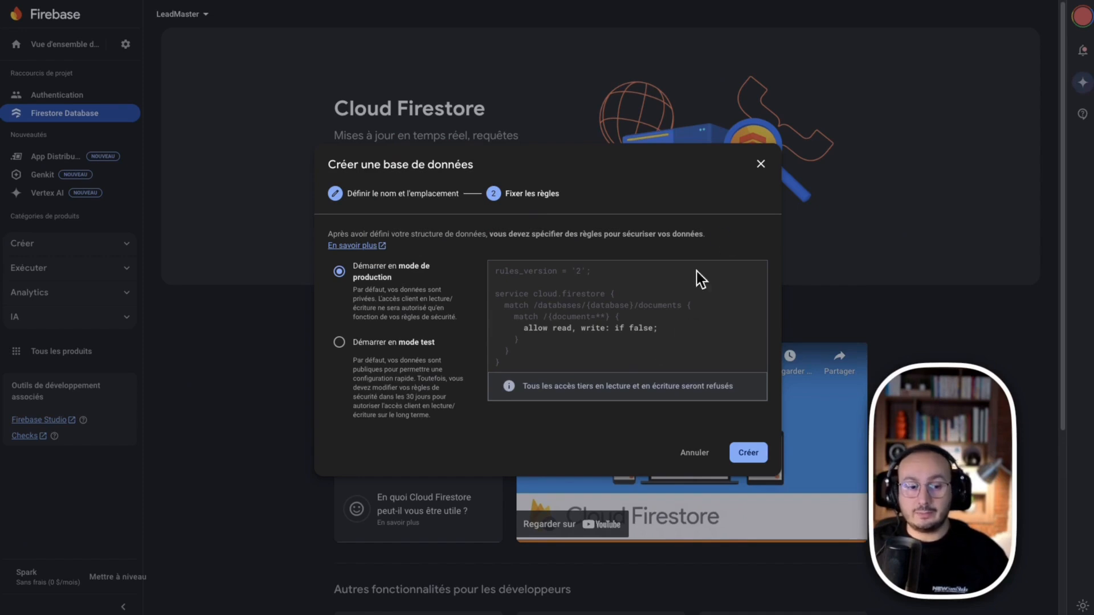
click(354, 345)
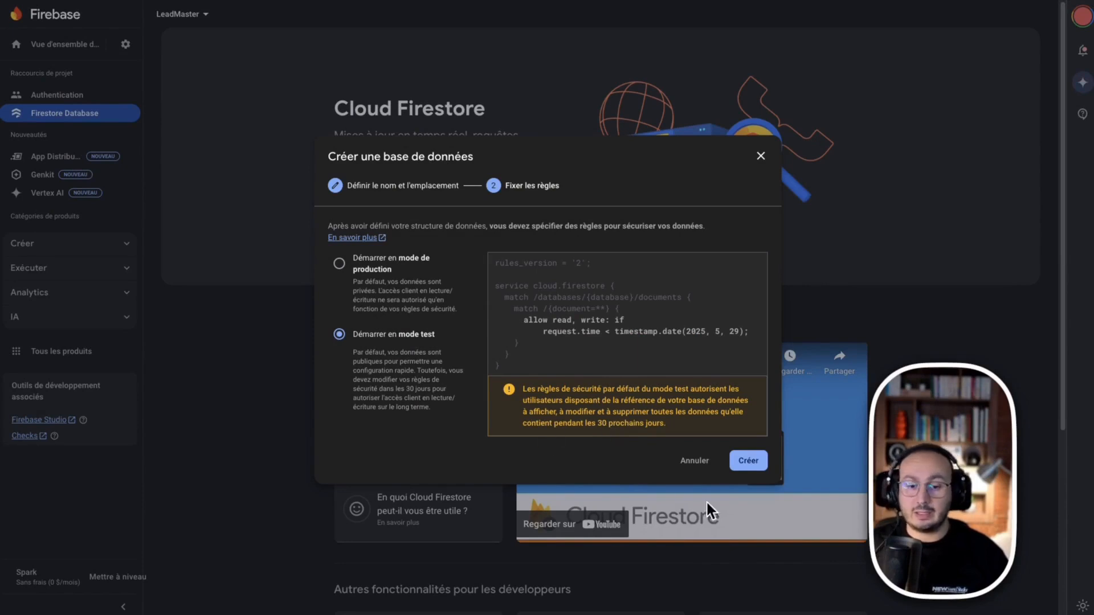
Create the (default) Firestore database in test mode, then bring up project settings
click(750, 463)
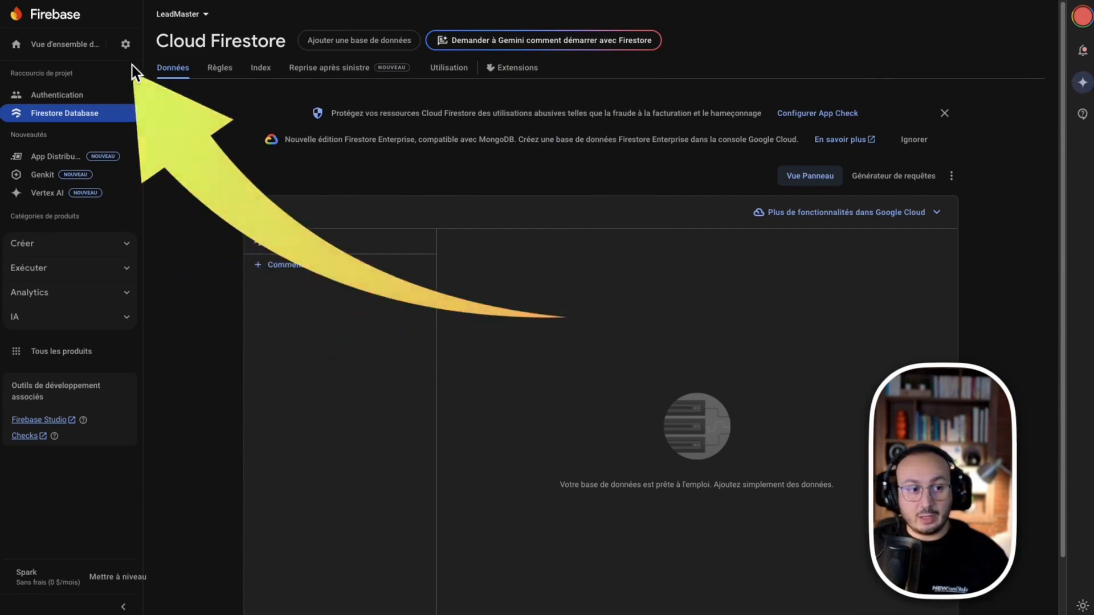
click(128, 48)
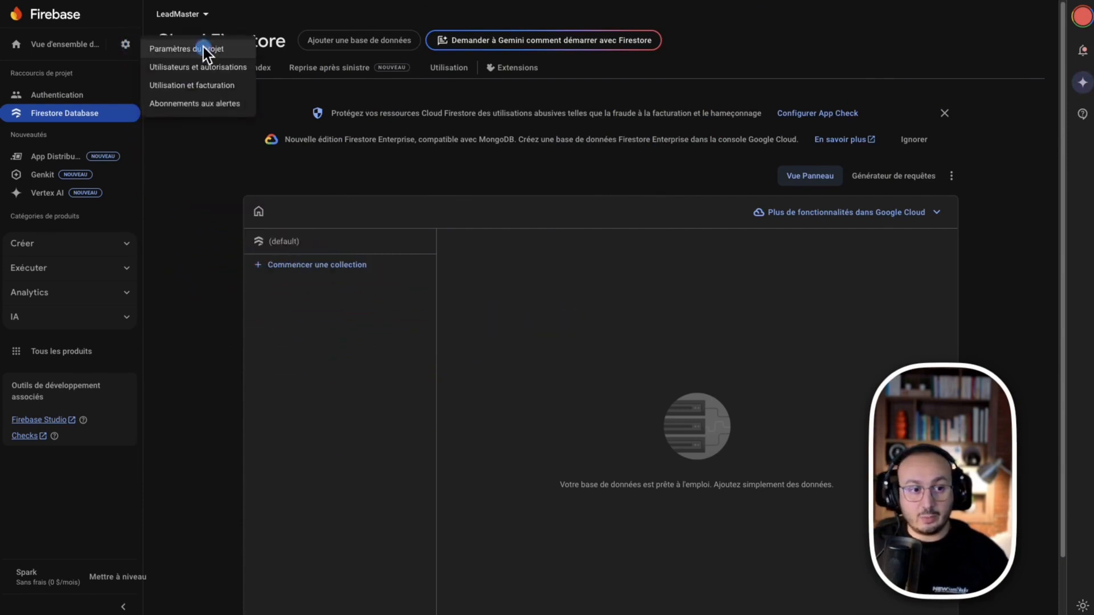
Open Project settings and scroll to the LeadMaster web app's npm firebaseConfig snippet
click(203, 50)
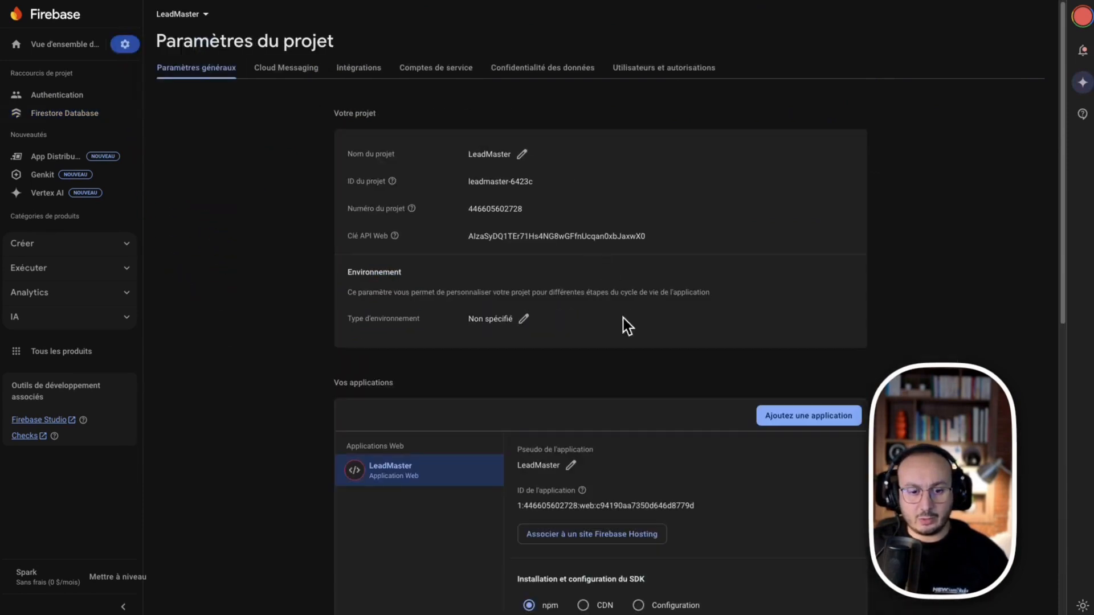
scroll(700, 408, down, 6)
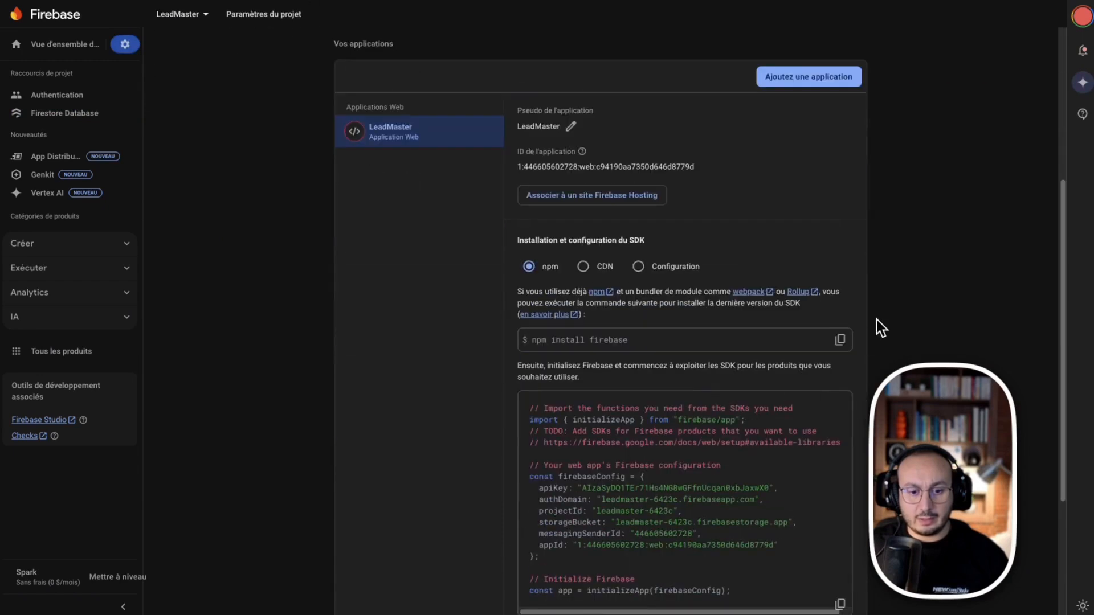
scroll(881, 328, down, 2)
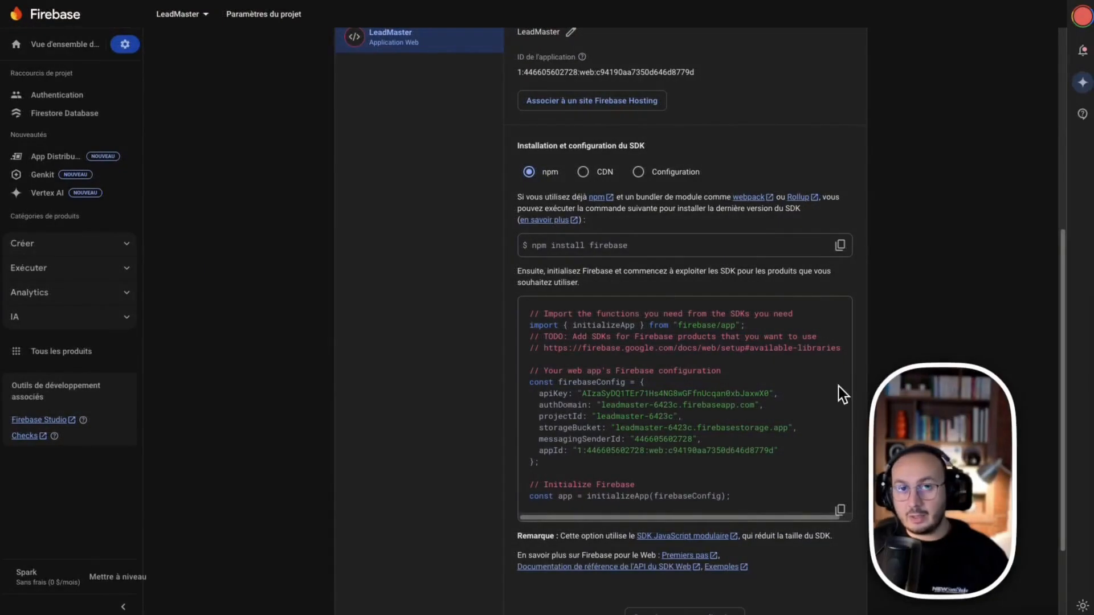
mouse_move(842, 182)
mouse_down()
mouse_move(340, 139)
mouse_move(55, 240)
mouse_up()
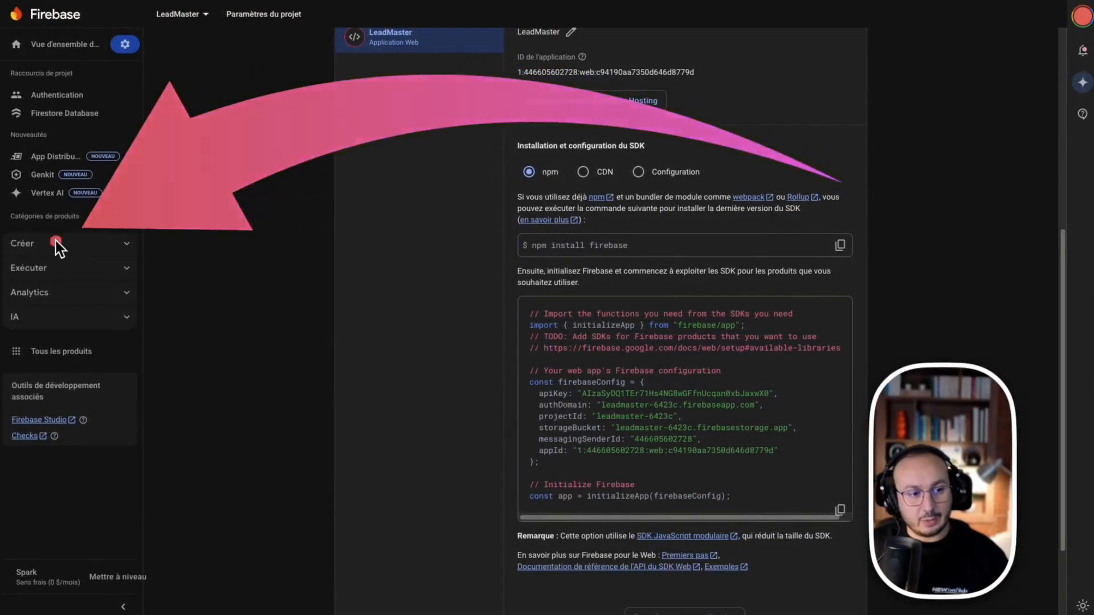
Check Firebase Storage, which needs a plan upgrade, then return to Databutton
click(25, 244)
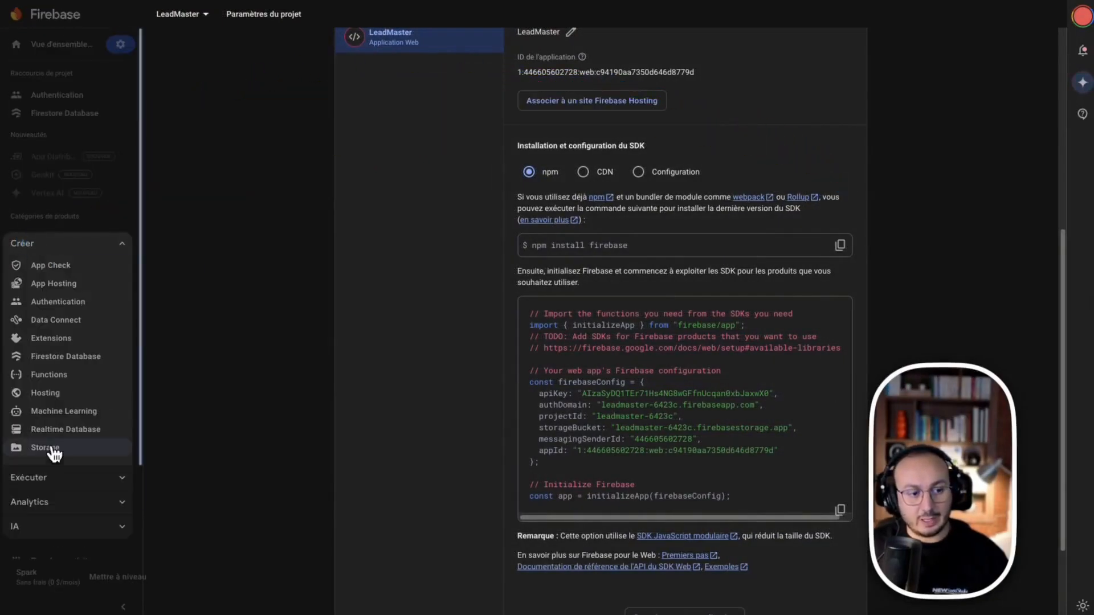
click(51, 448)
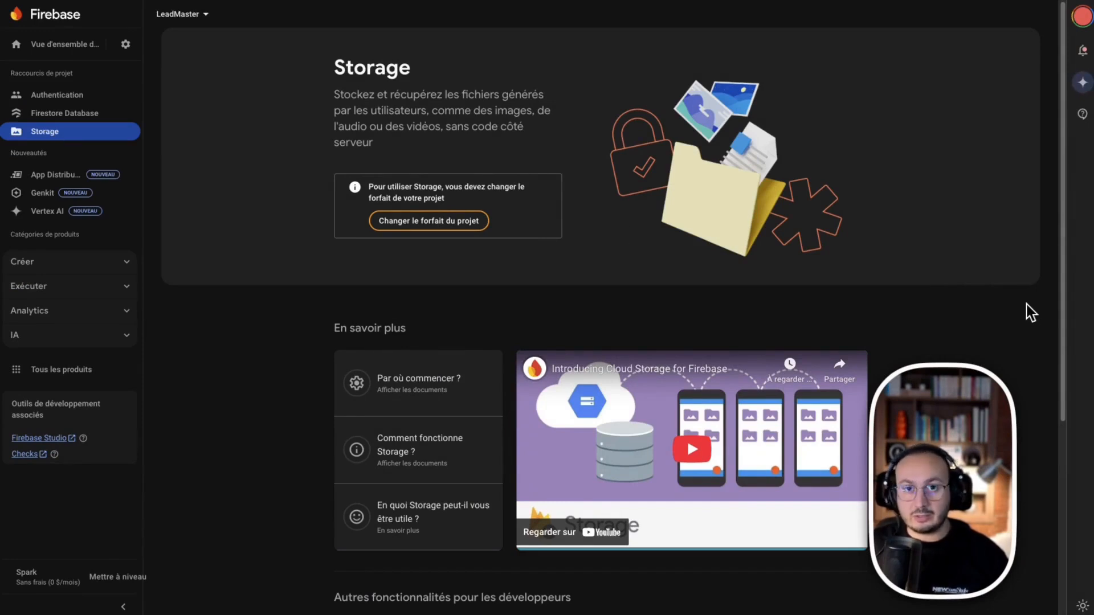
mouse_move(963, 112)
mouse_down()
mouse_move(561, 116)
mouse_move(444, 180)
mouse_up()
click(431, 227)
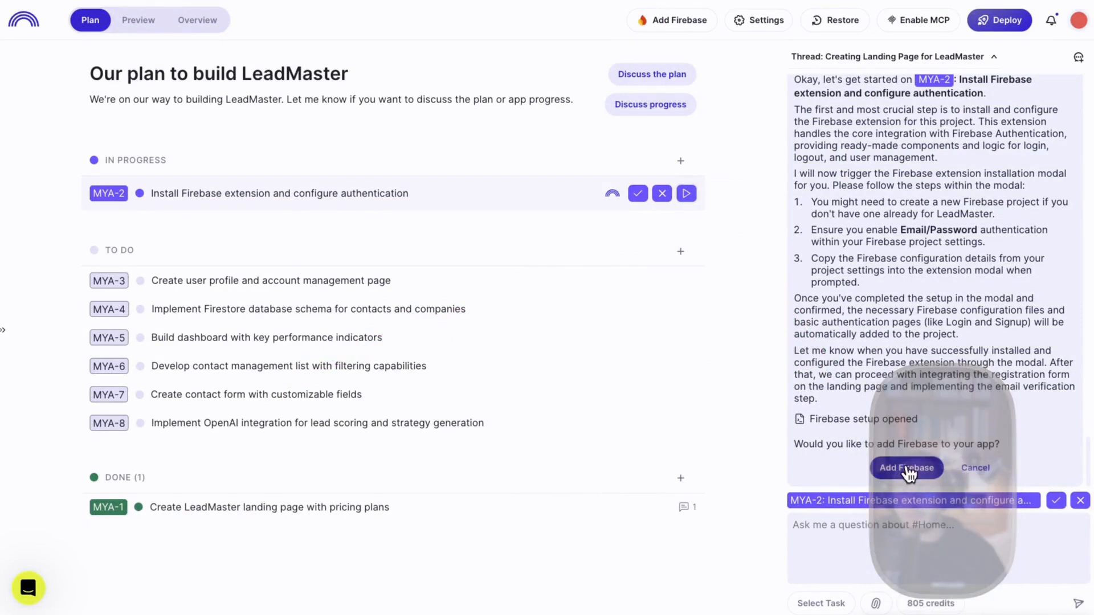
Accept Add Firebase and replace the empty config template with the project's firebaseConfig
click(906, 469)
drag(400, 254, 285, 102)
click(431, 159)
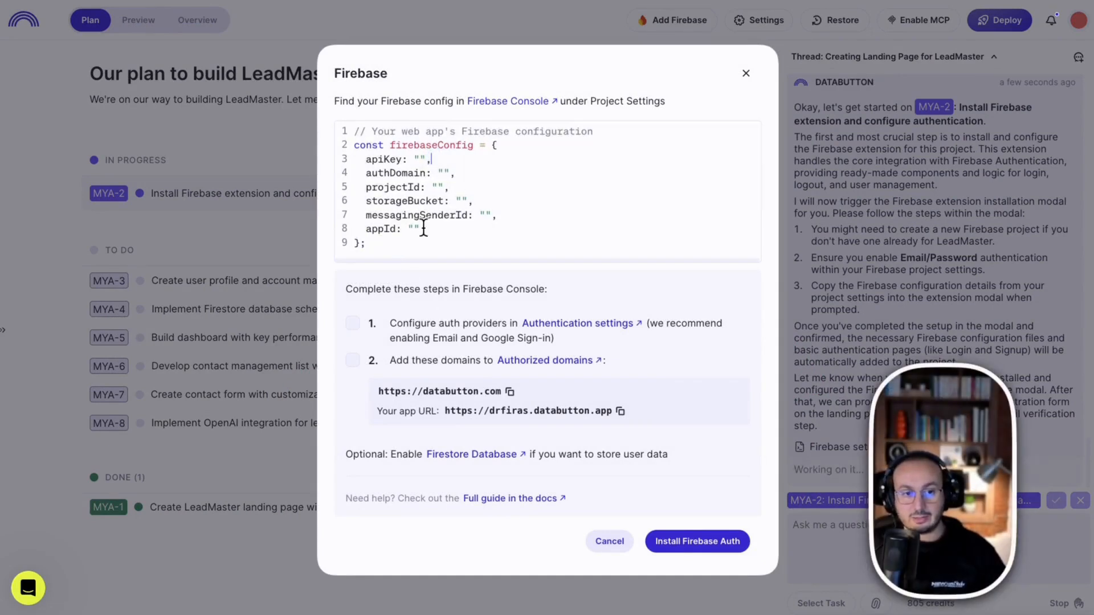
drag(400, 253, 312, 128)
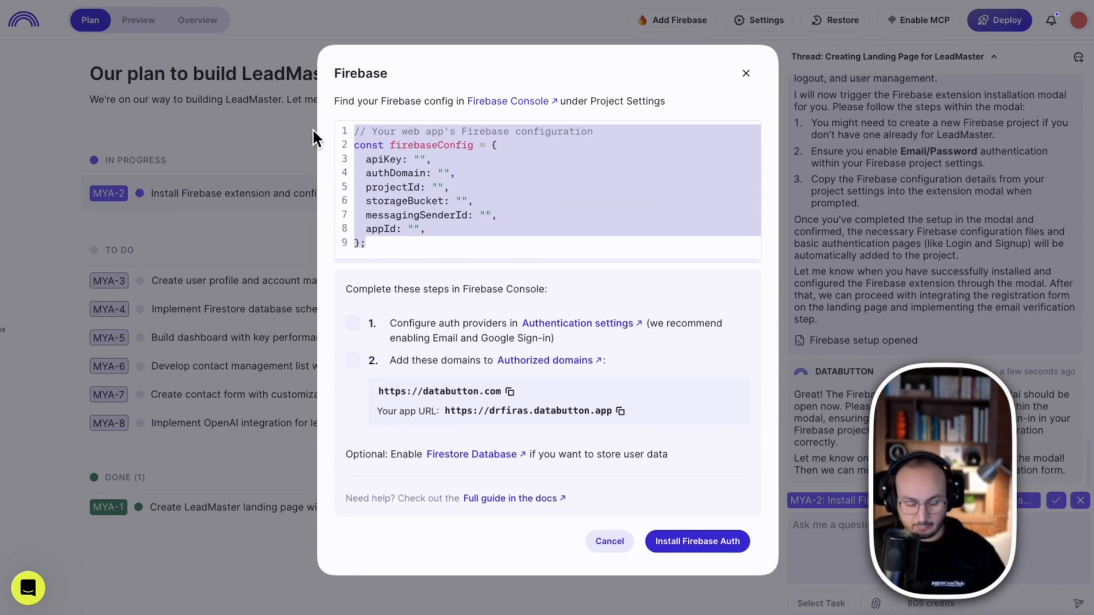
key(ctrl+v)
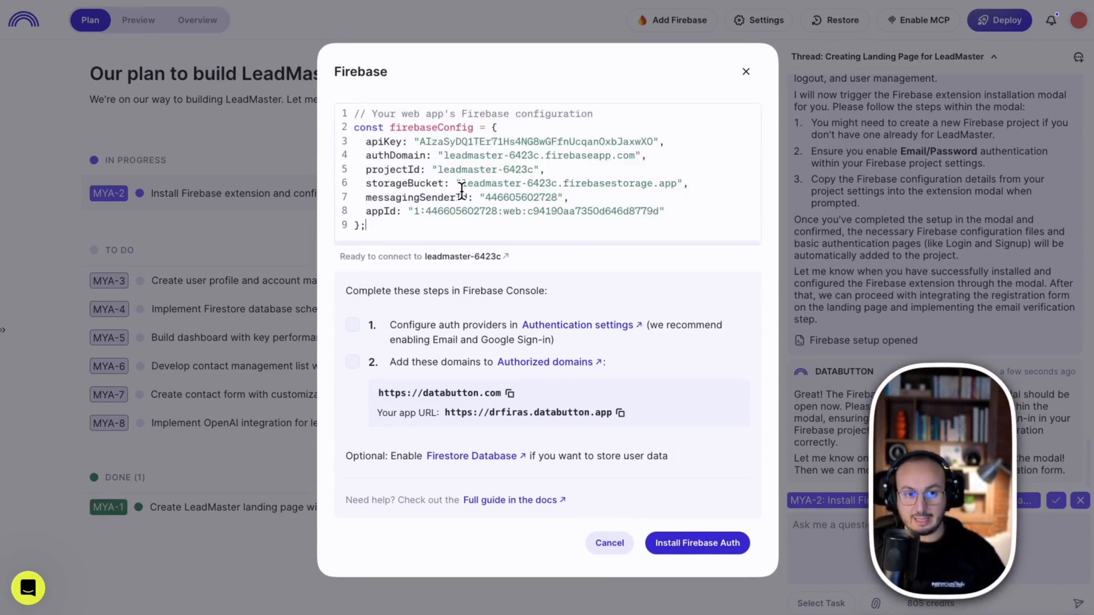
key(ctrl+z)
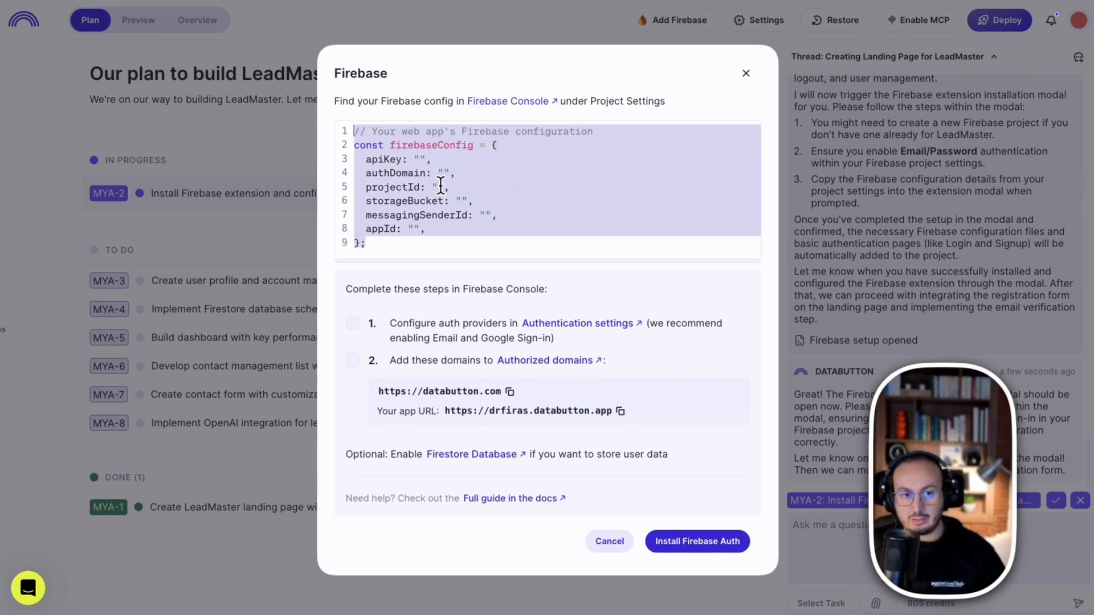
key(ctrl+v)
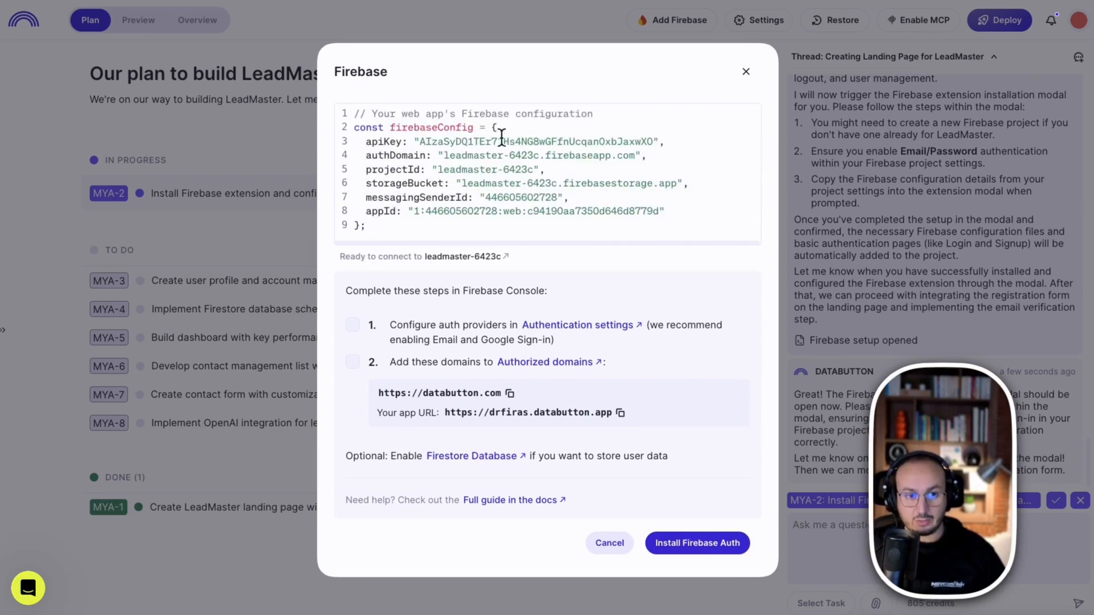
key(ctrl+z)
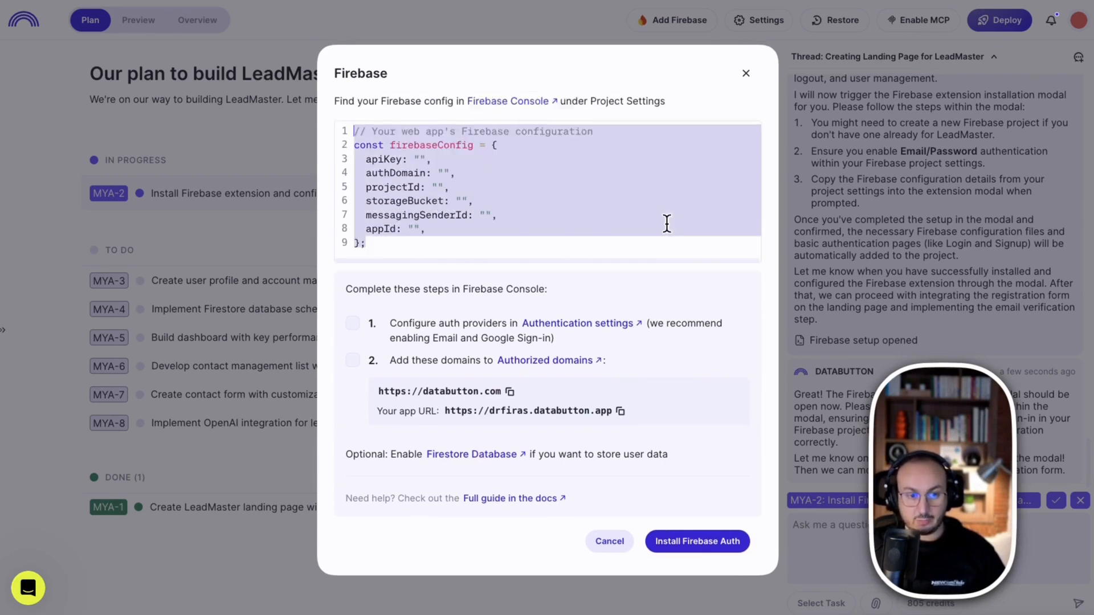
key(ctrl+v)
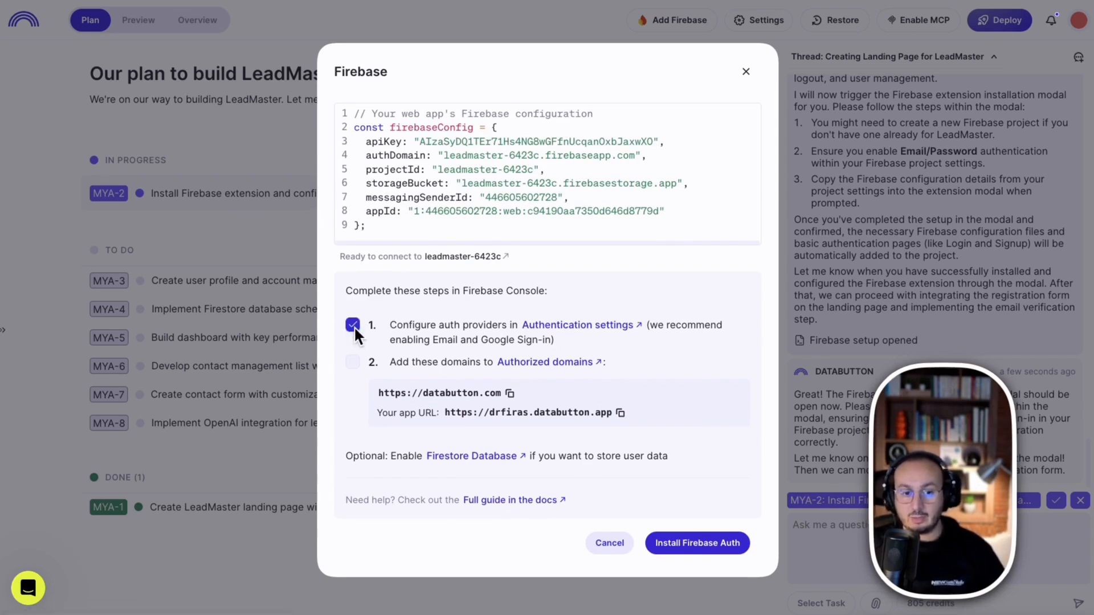
Mark the checklist steps done, install Firebase Auth, and request a connection test
drag(432, 340, 479, 342)
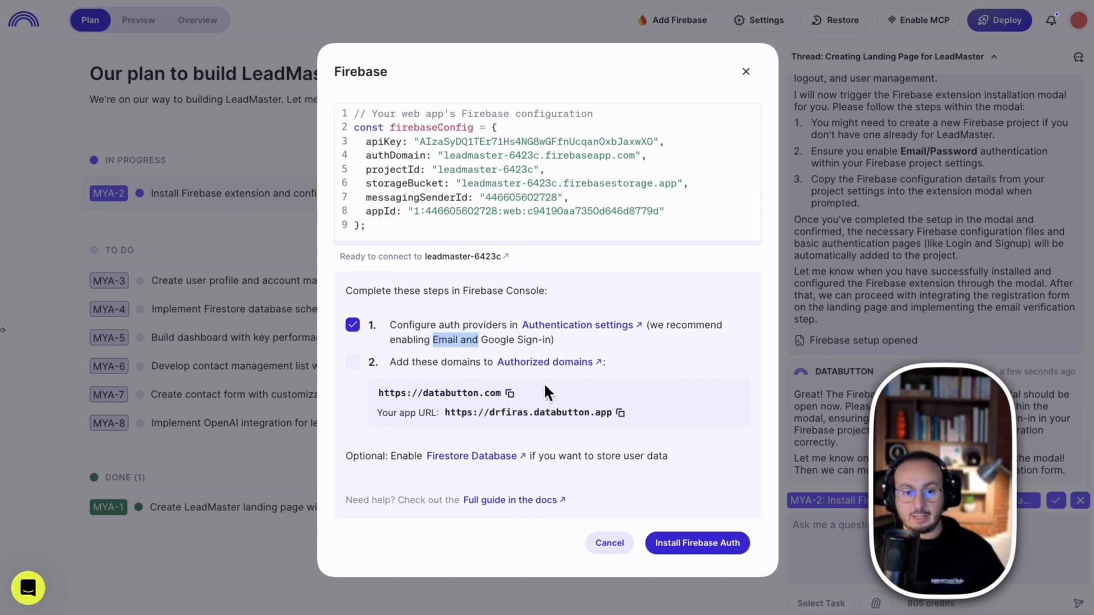
click(351, 363)
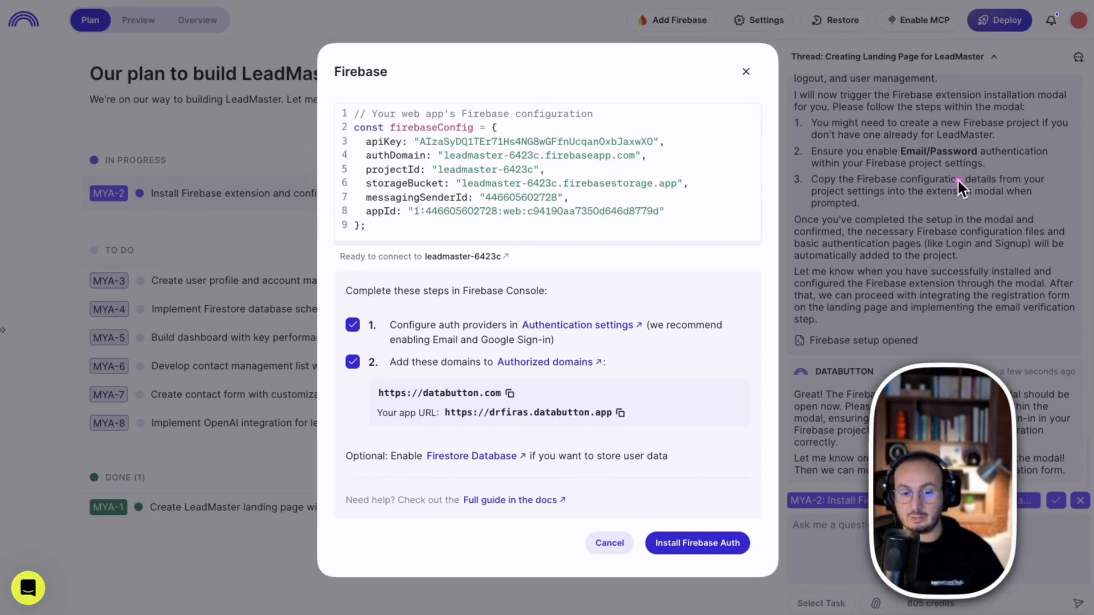
click(689, 547)
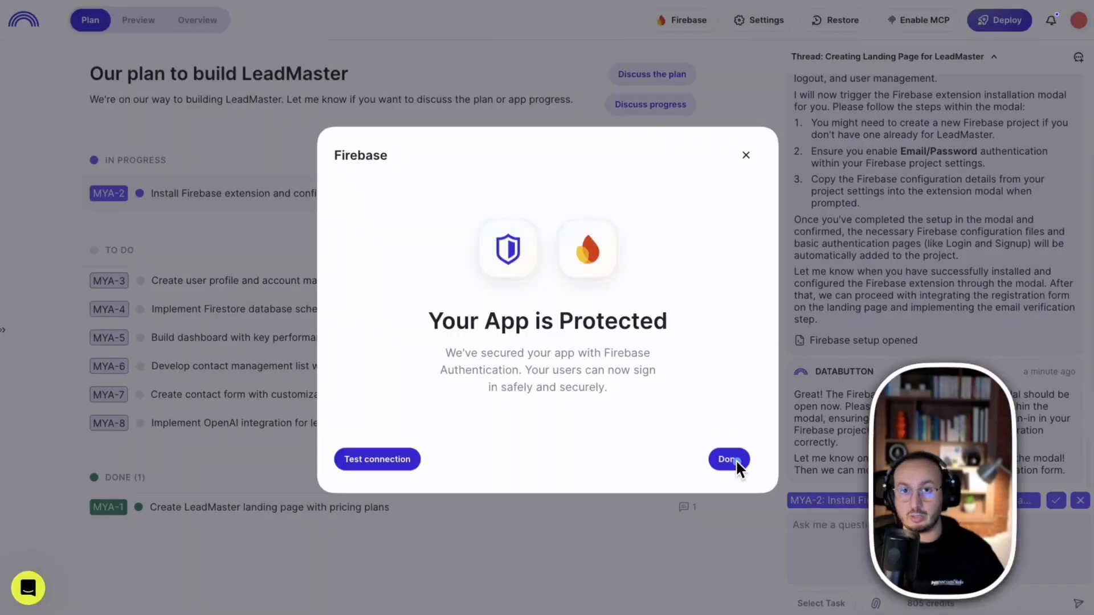
click(371, 460)
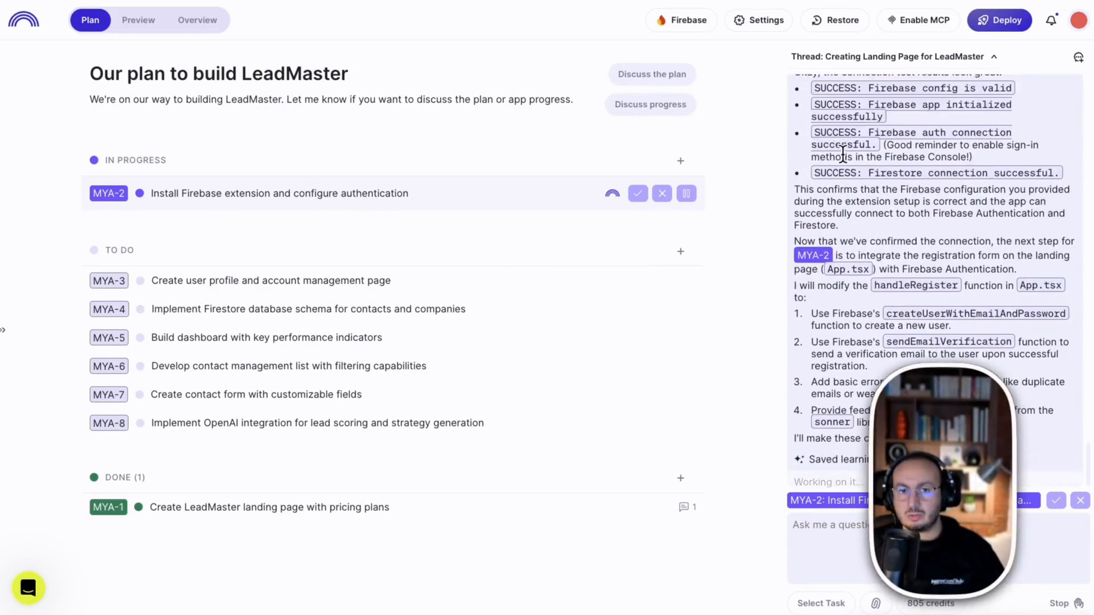
Review the 4/4 connection test and the assistant's registration, login and logout updates
drag(812, 122, 854, 217)
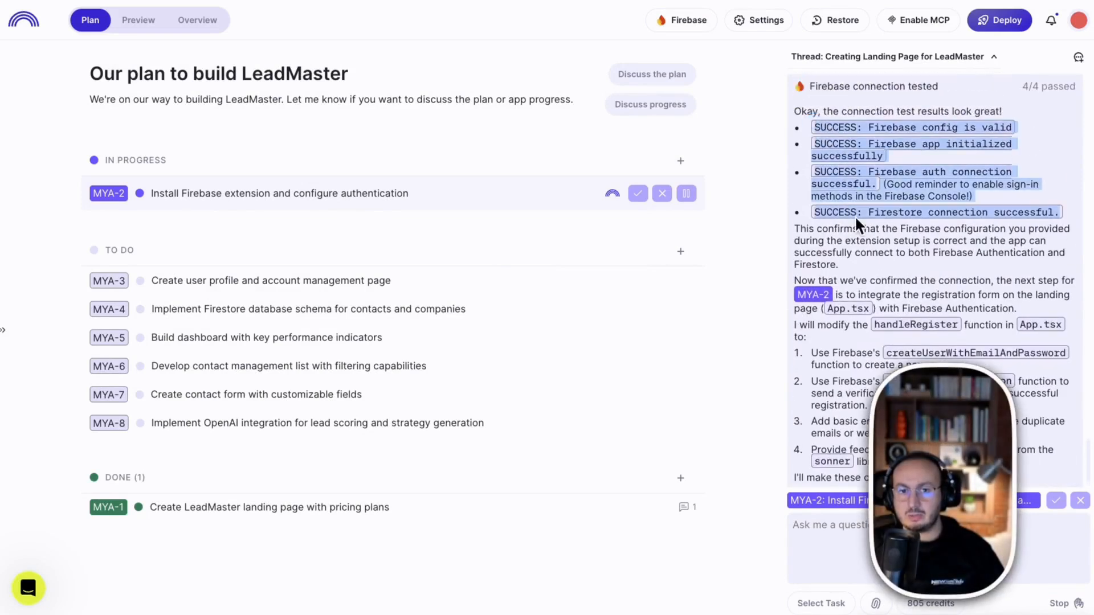
click(898, 209)
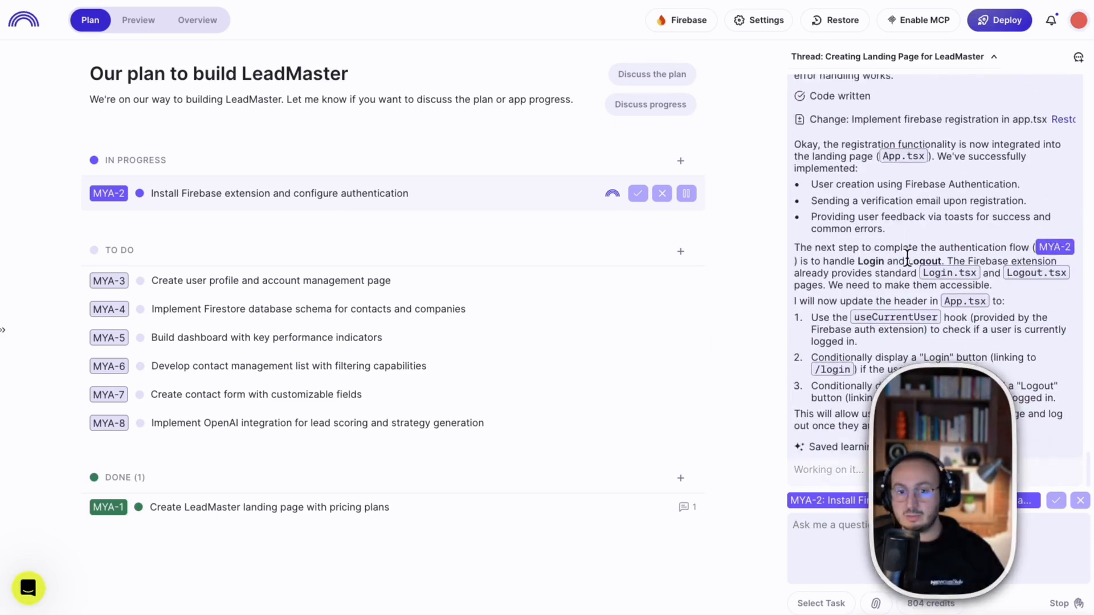
drag(835, 247, 975, 273)
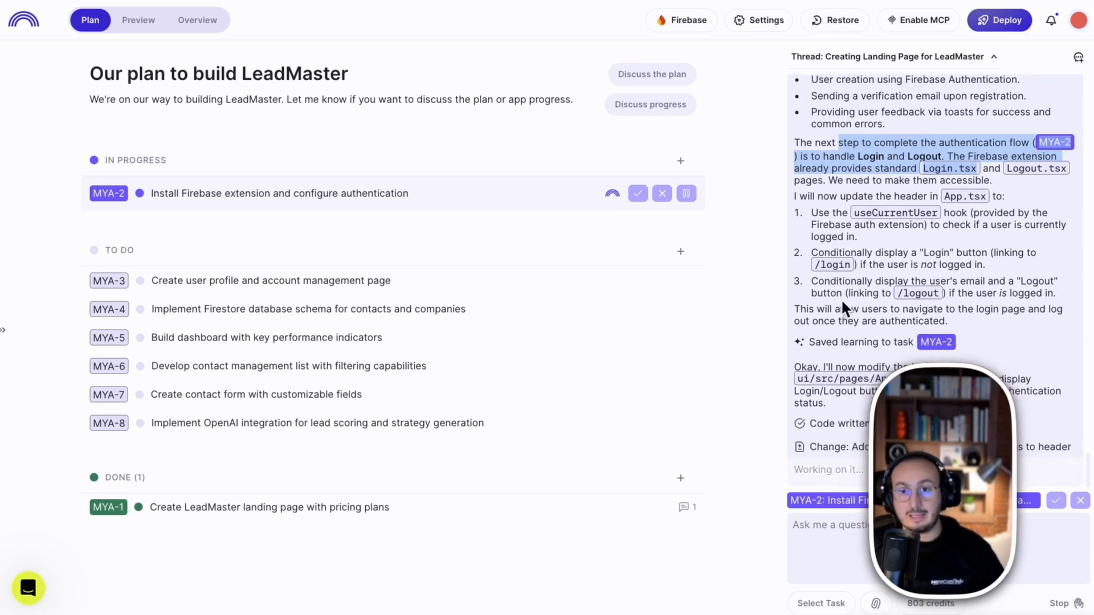
mouse_move(896, 139)
mouse_down()
mouse_move(843, 112)
mouse_move(214, 267)
mouse_up()
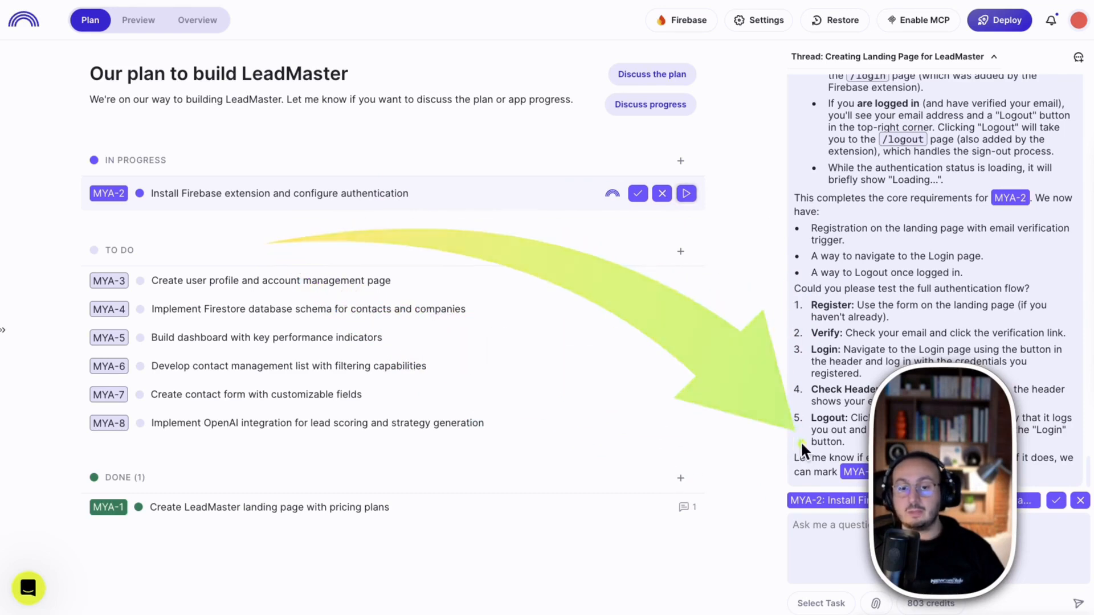
click(1000, 20)
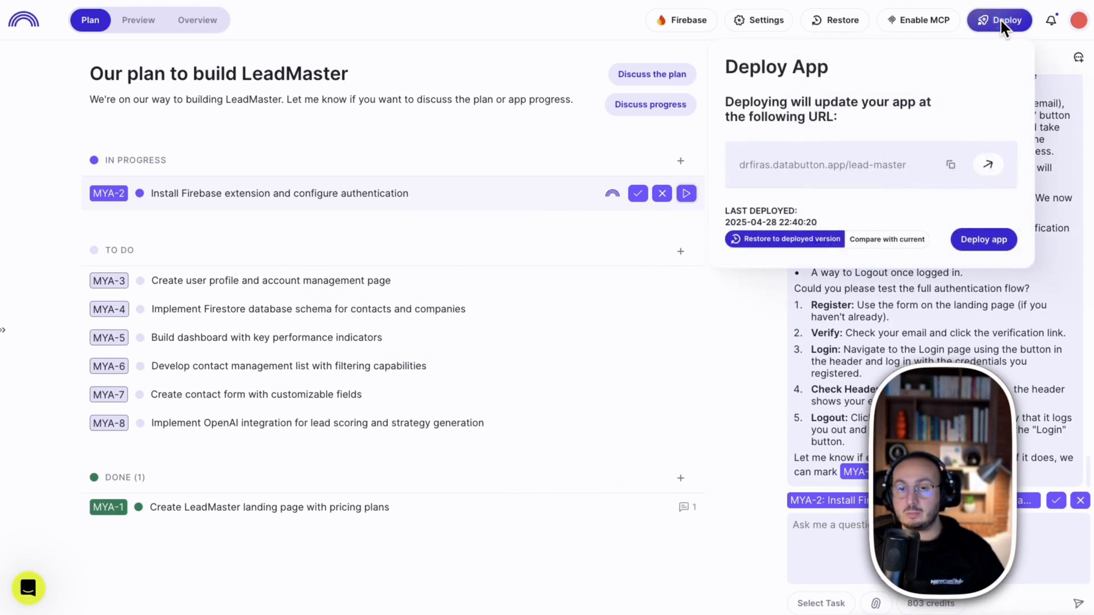
Redeploy the LeadMaster app and open the live lead-master site
click(987, 242)
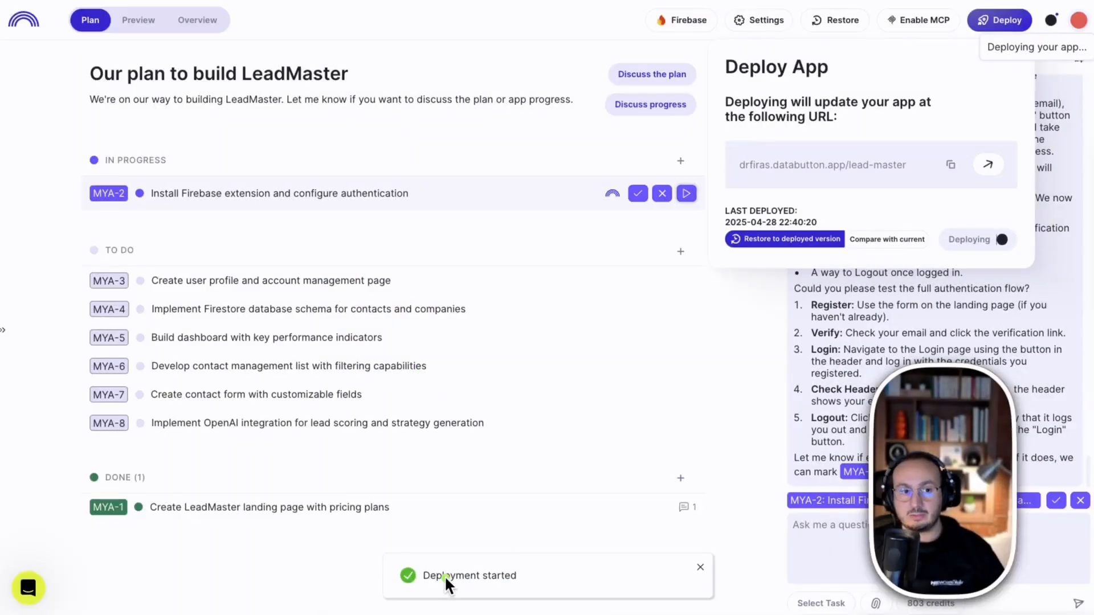
click(132, 23)
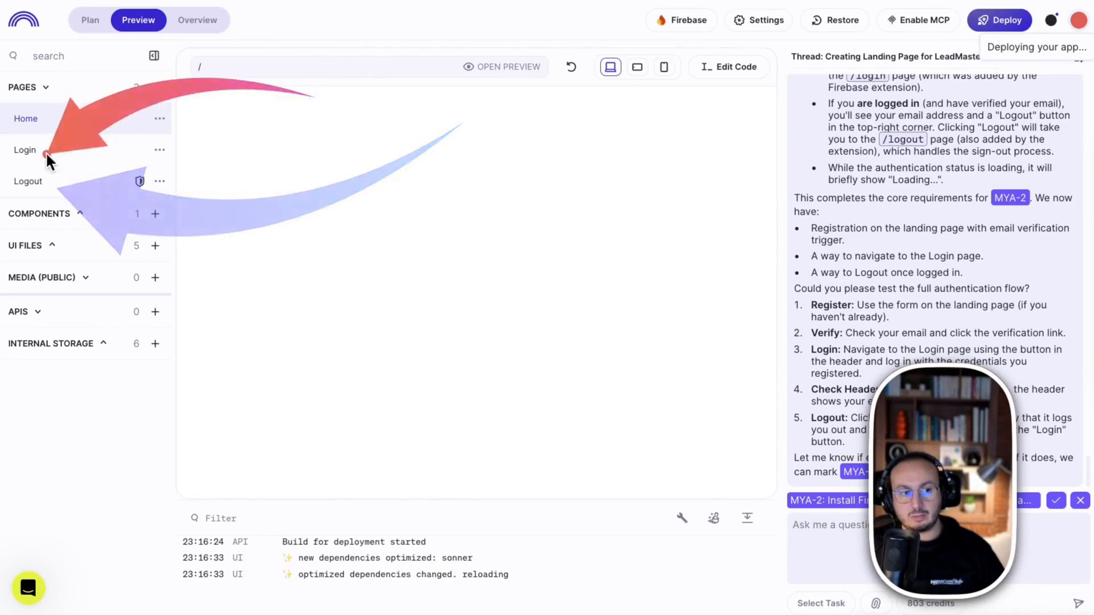
click(93, 20)
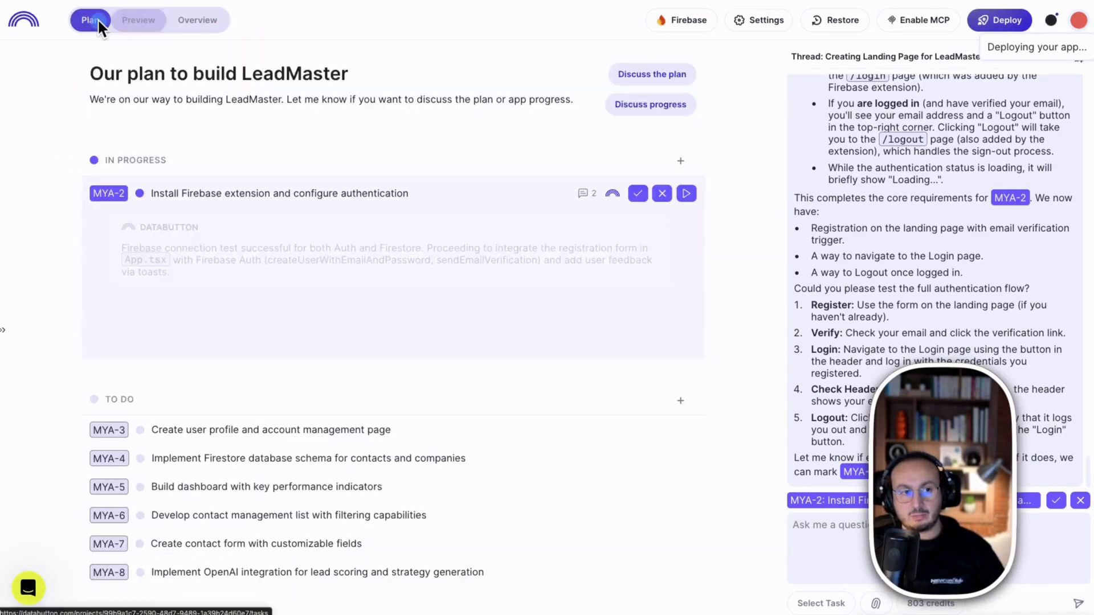
click(1050, 18)
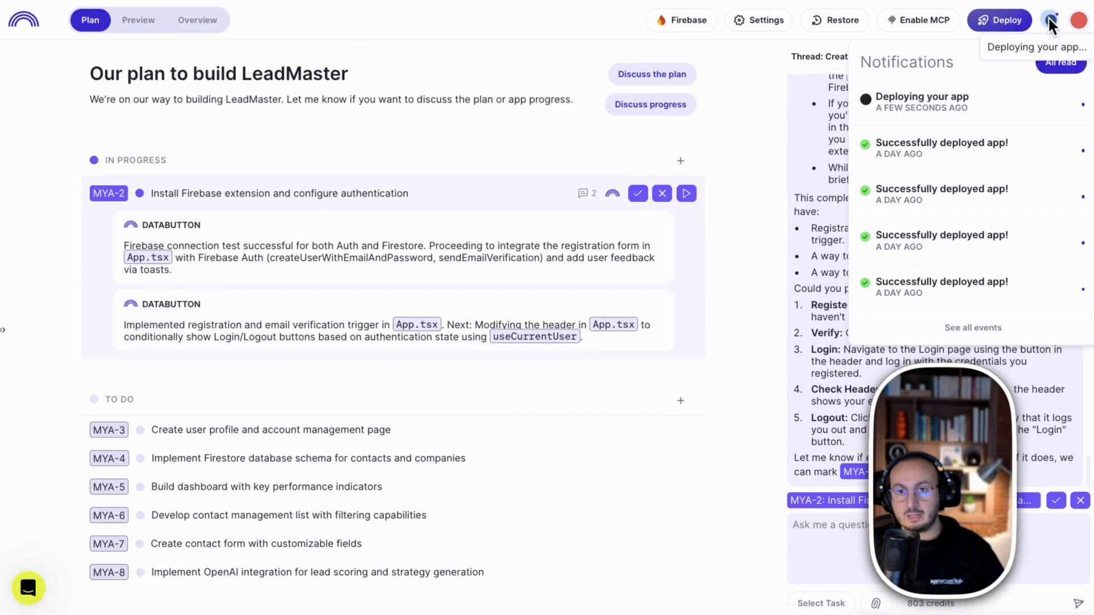
click(1007, 26)
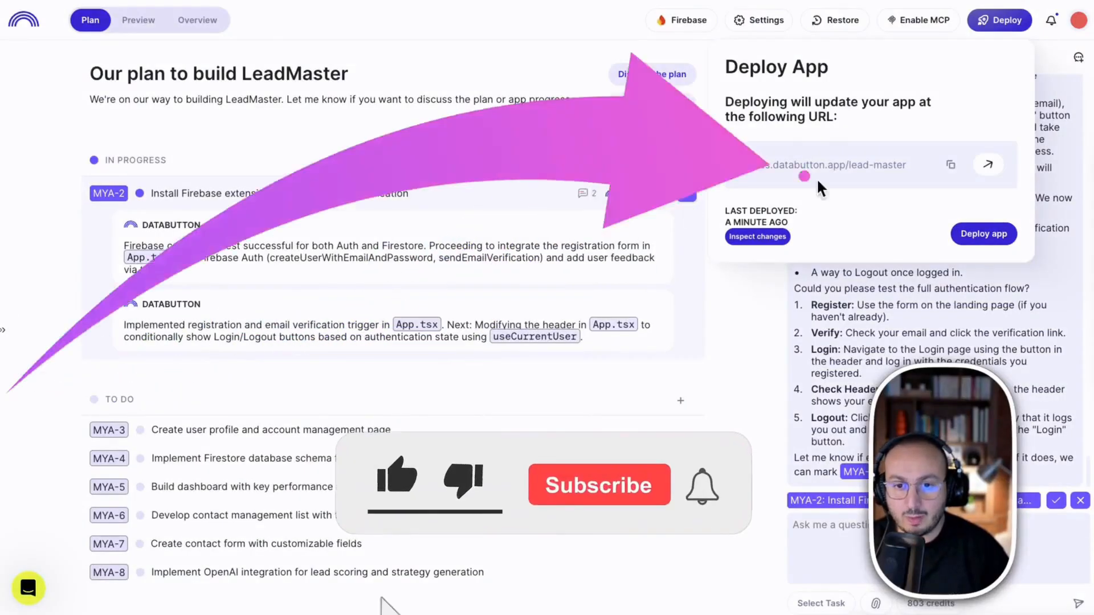
click(987, 164)
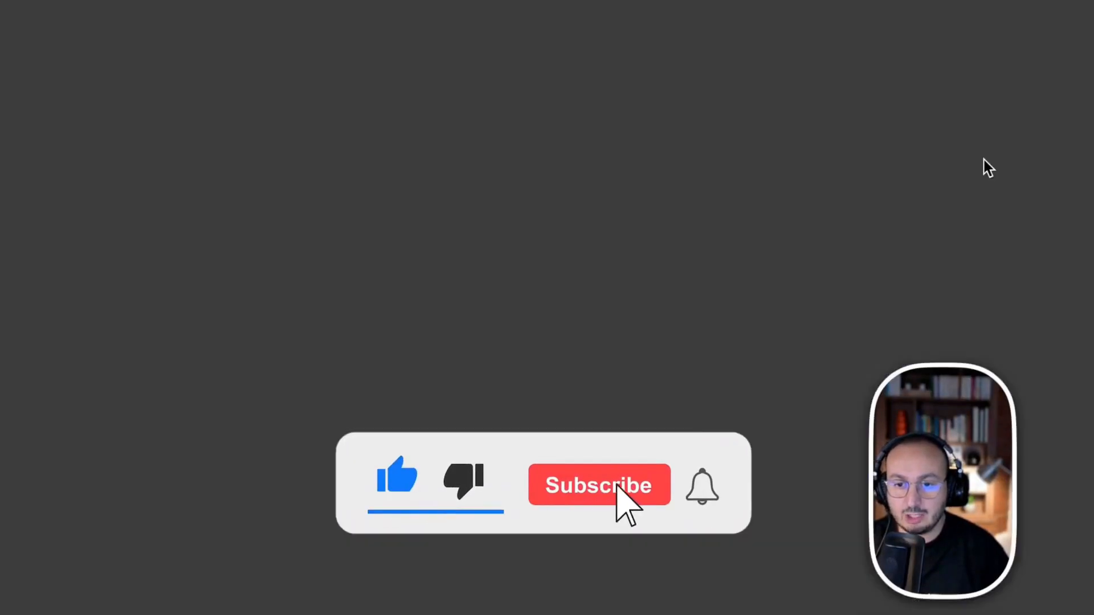
Clear the prefilled email and password on the registration form
scroll(596, 369, down, 10)
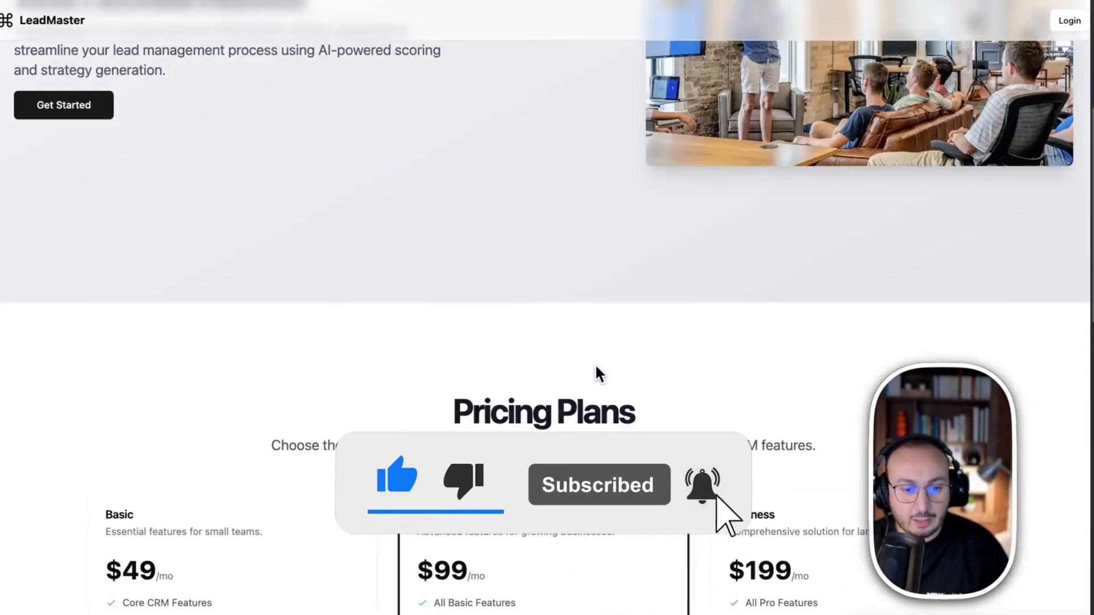
scroll(596, 371, down, 8)
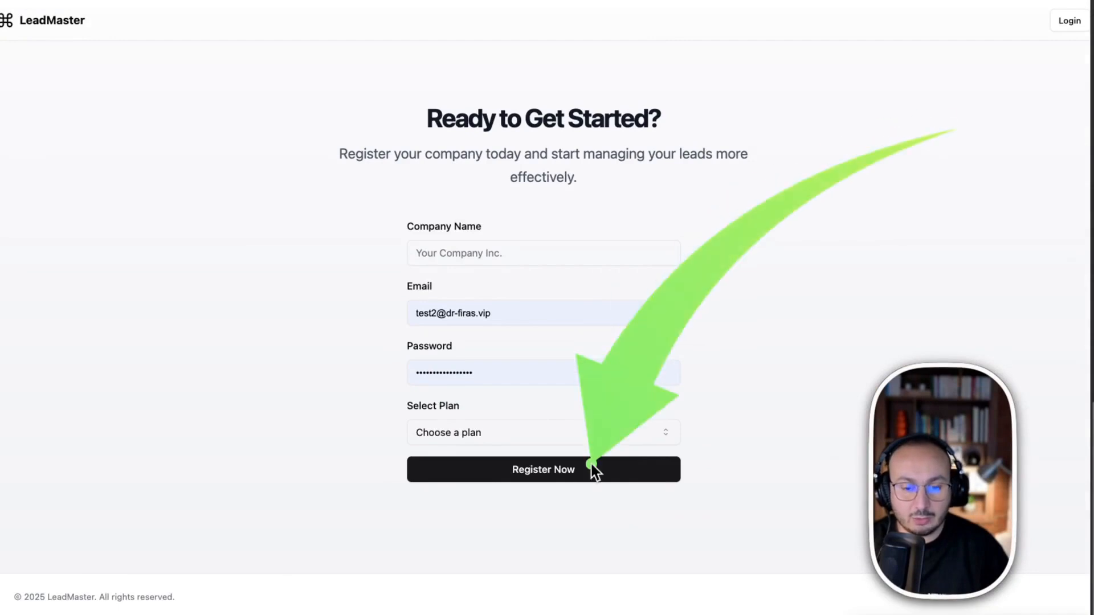
click(519, 315)
drag(519, 316, 390, 308)
key(BackSpace)
click(499, 370)
drag(499, 370, 293, 363)
key(BackSpace)
click(818, 399)
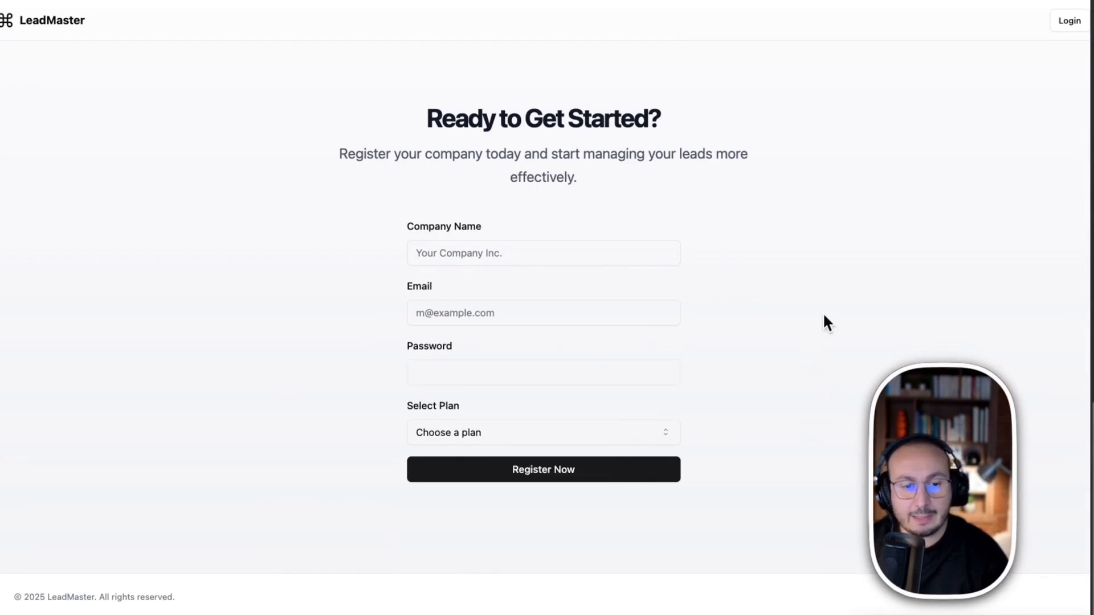
Enter the company name and begin typing the email address
click(557, 245)
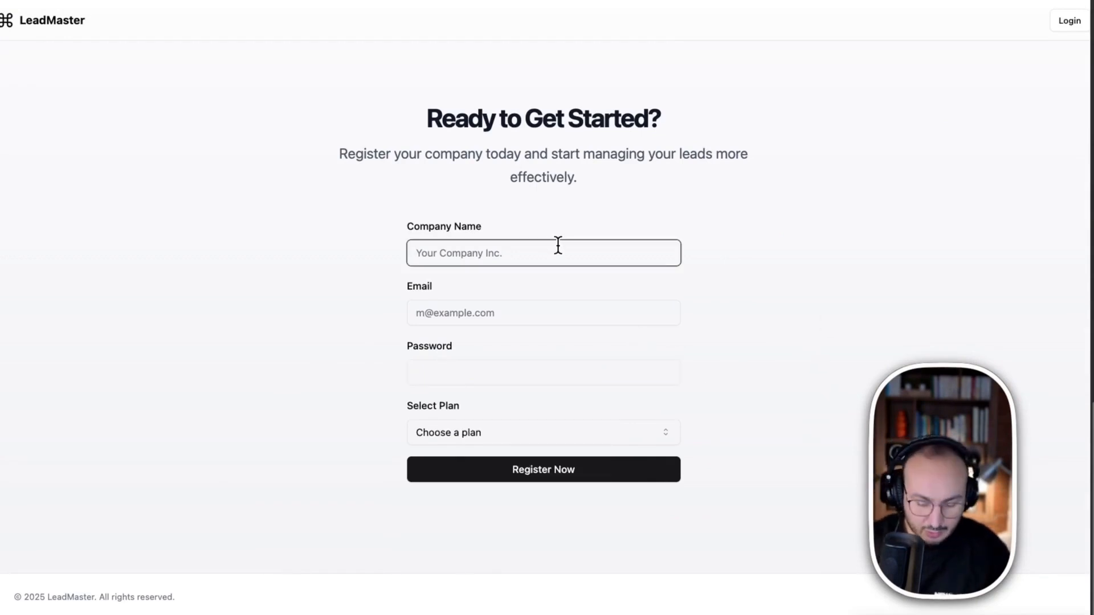
text(DR FIRAS)
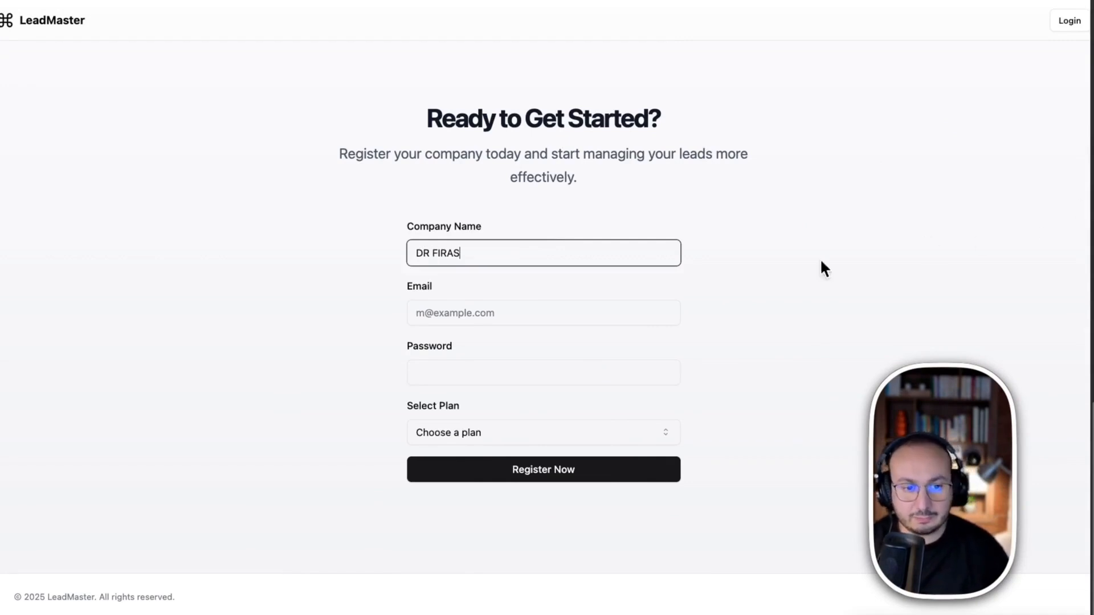
click(495, 310)
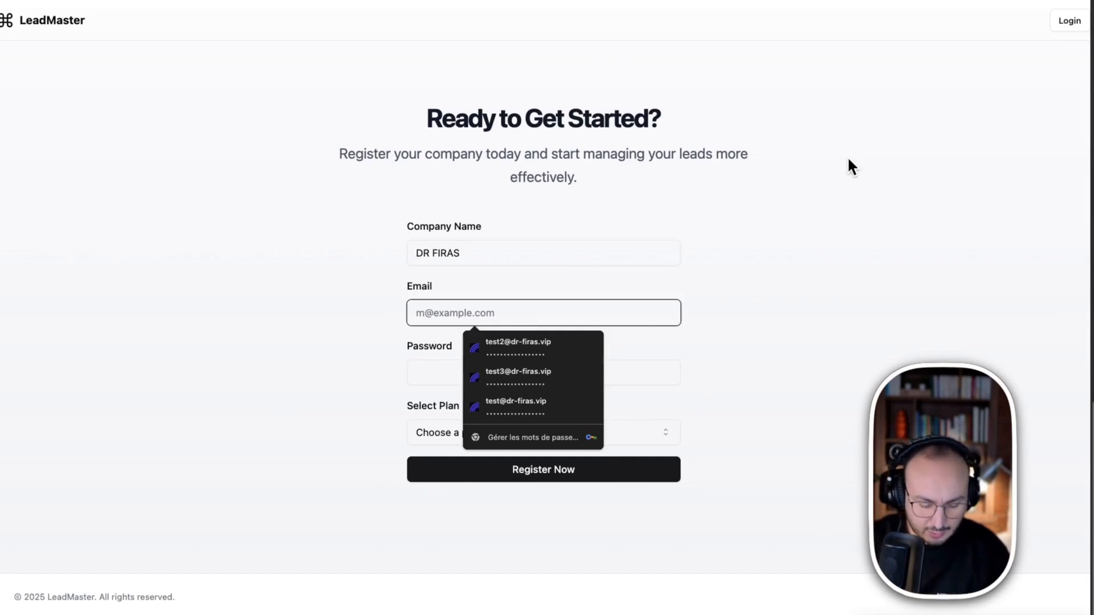
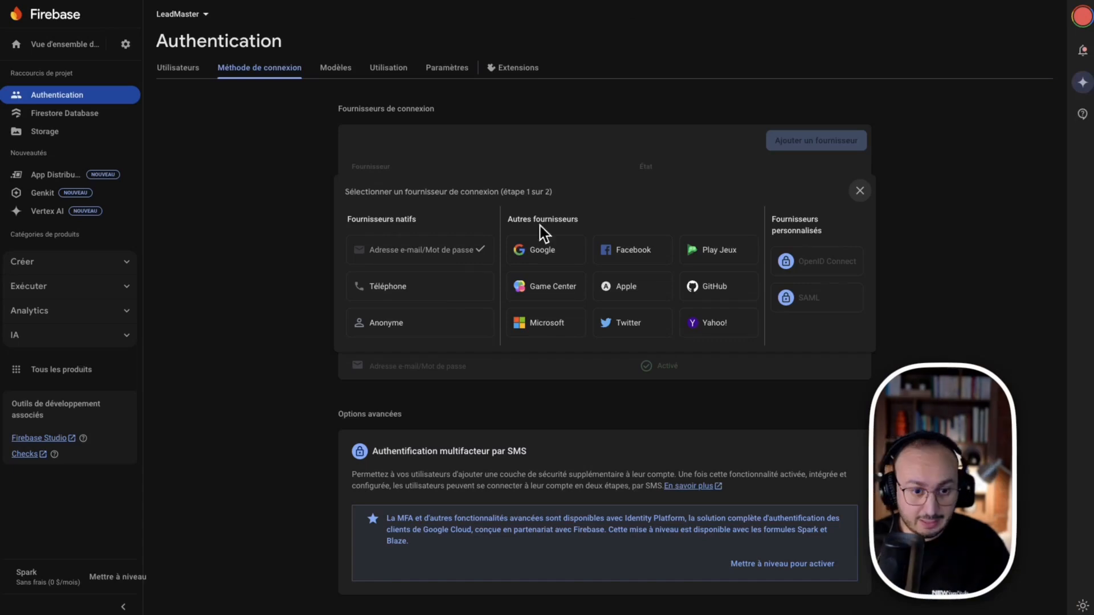
Close the provider picker and open the Email/Password sign-in provider's settings
right_click(468, 249)
click(682, 179)
click(860, 190)
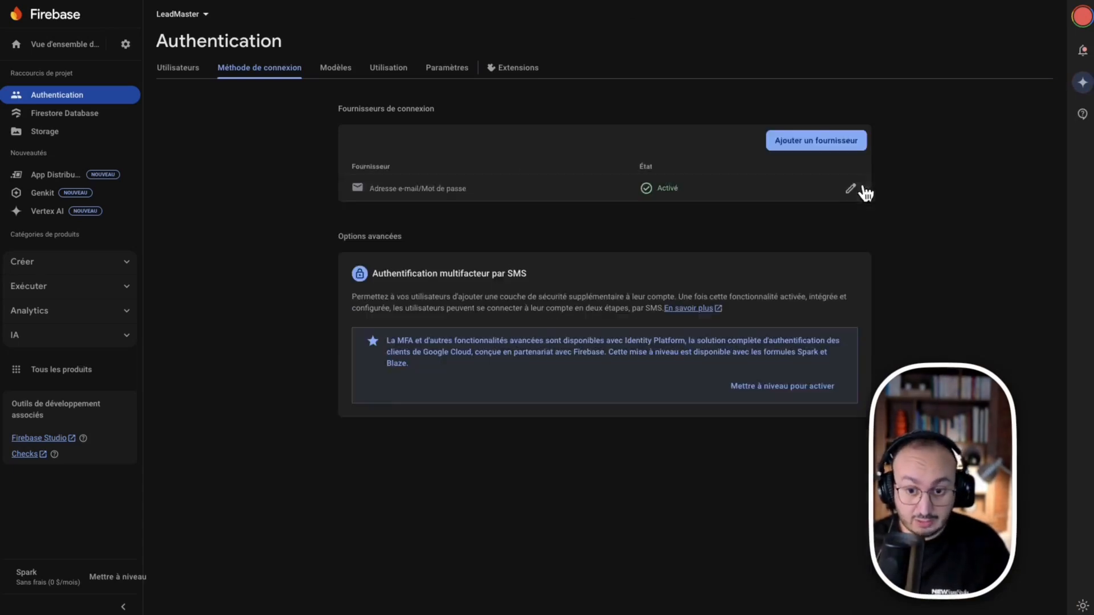
click(850, 189)
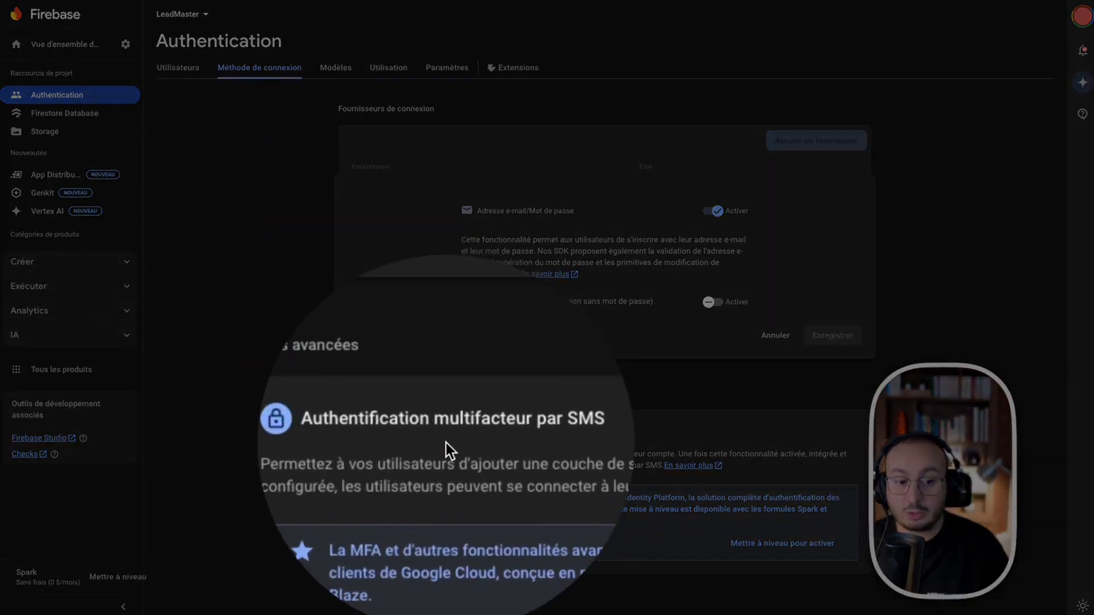
key(Escape)
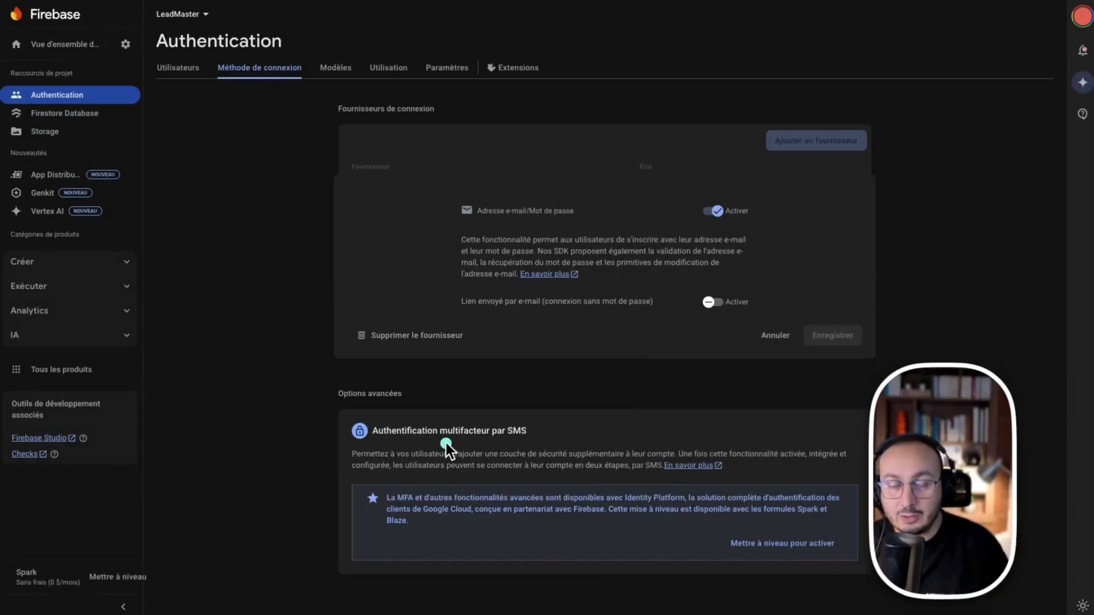
drag(308, 180, 337, 383)
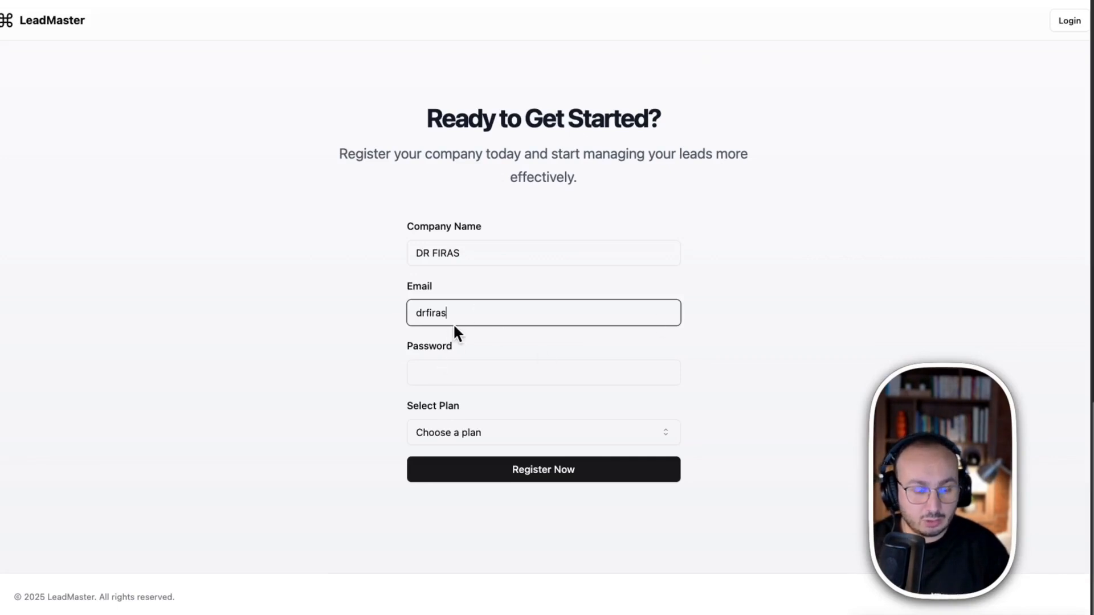
Finish the registration email address and enter a password
text(@)
key(BackSpace)
key(Return)
text(@)
key(BackSpace)
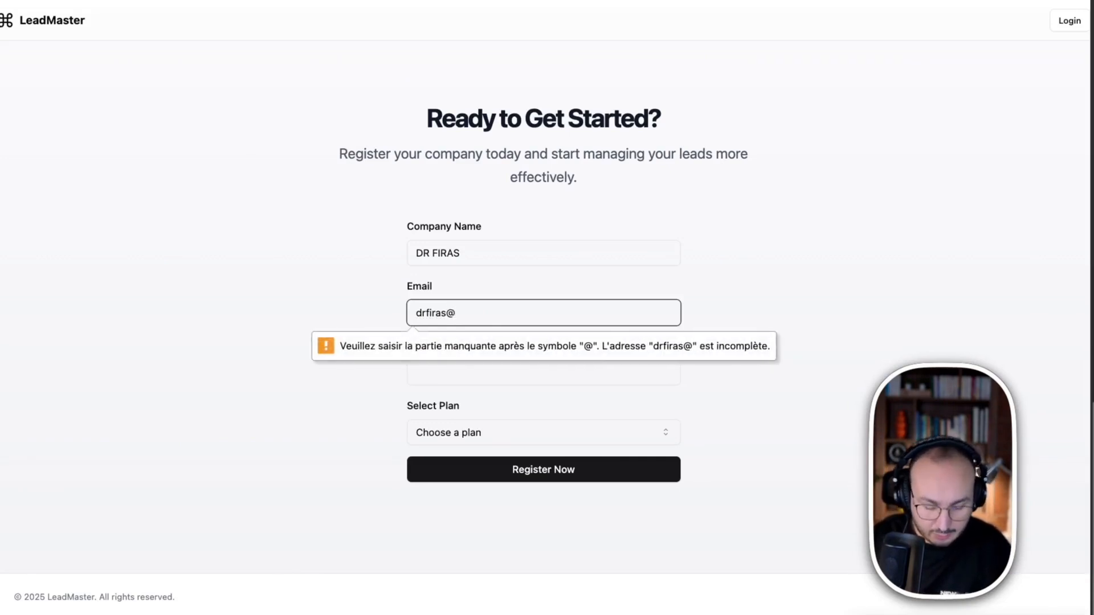
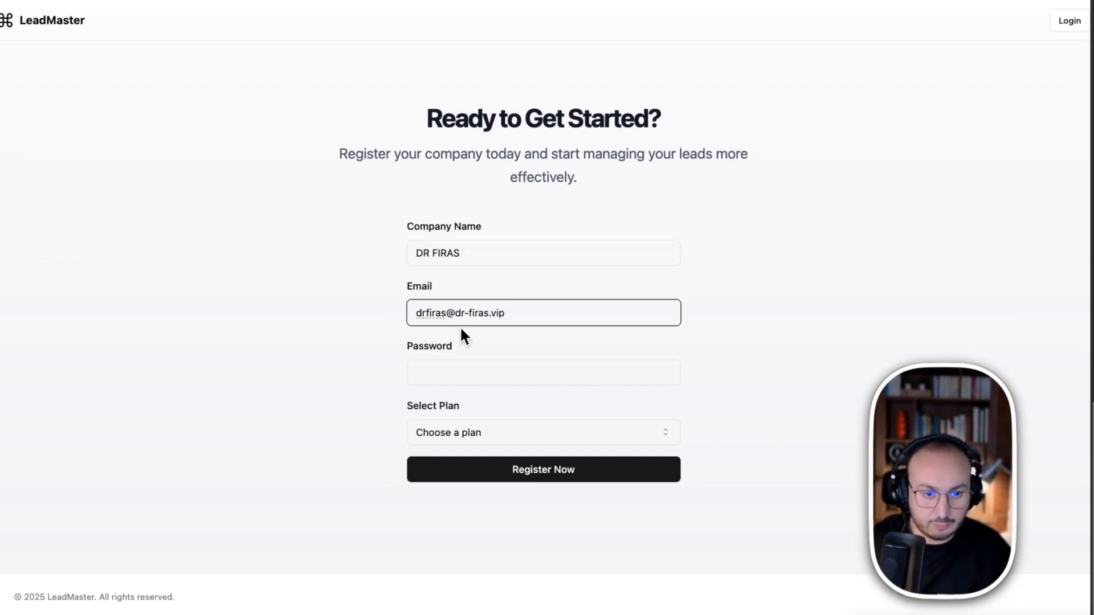
click(525, 379)
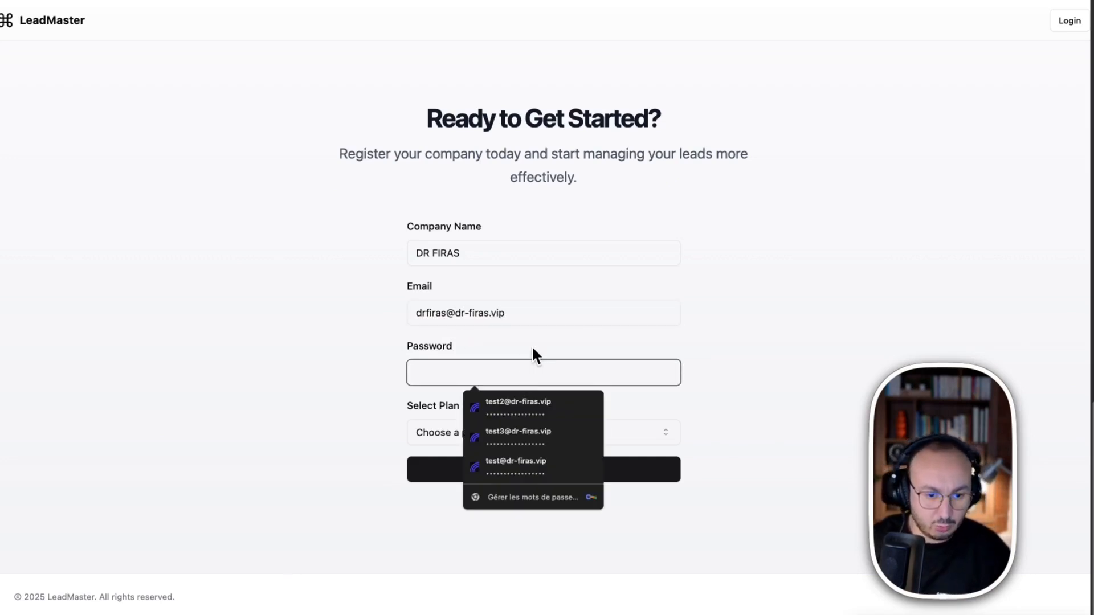
text(a)
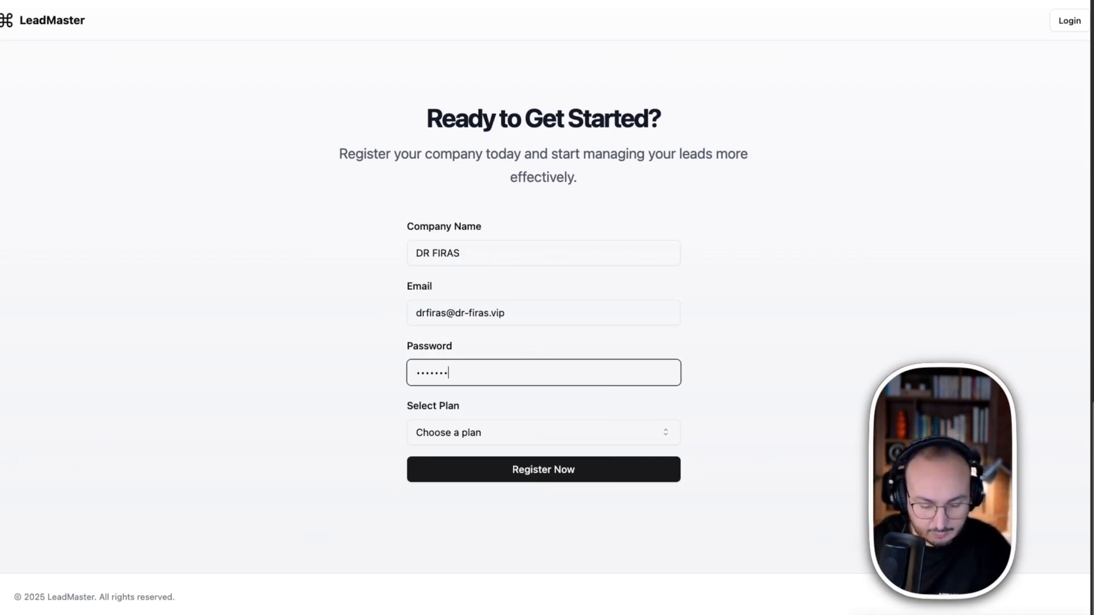
Choose the Basic - $49/mo plan and submit the registration
click(524, 428)
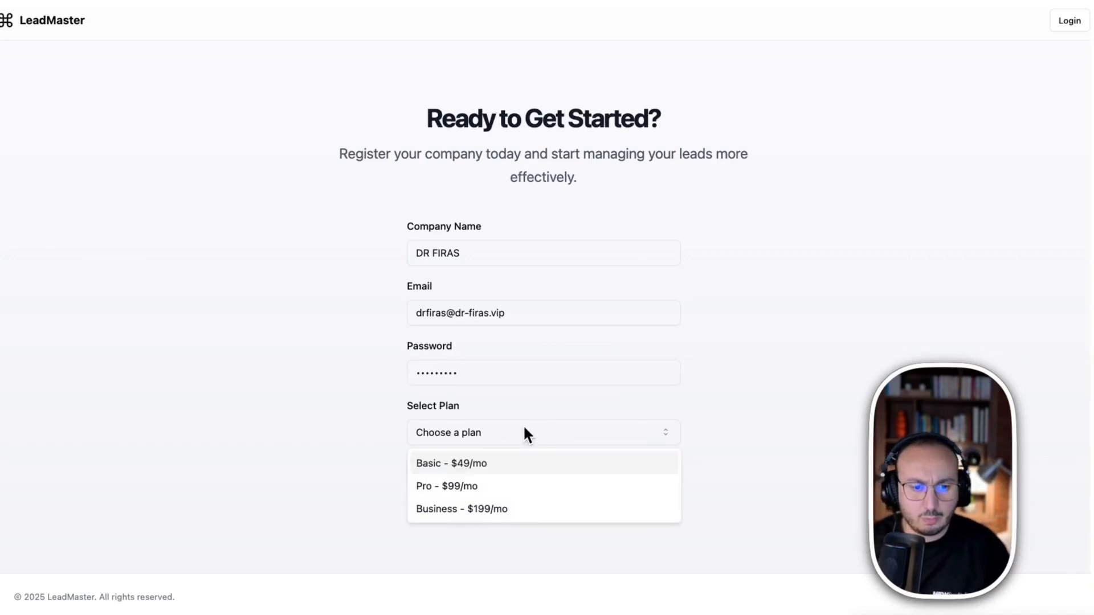
click(473, 464)
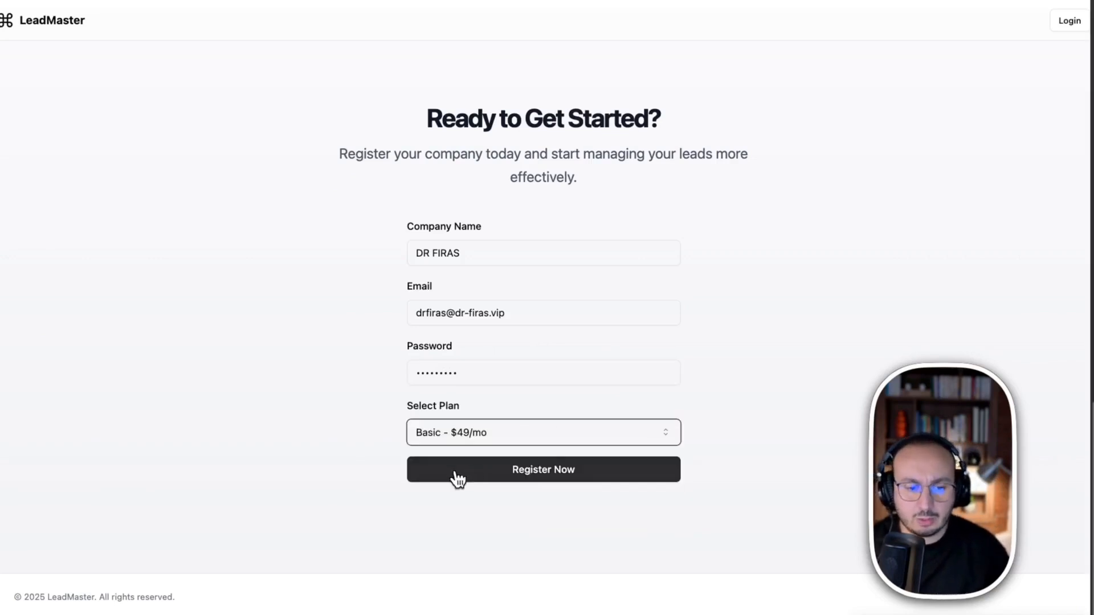
click(558, 481)
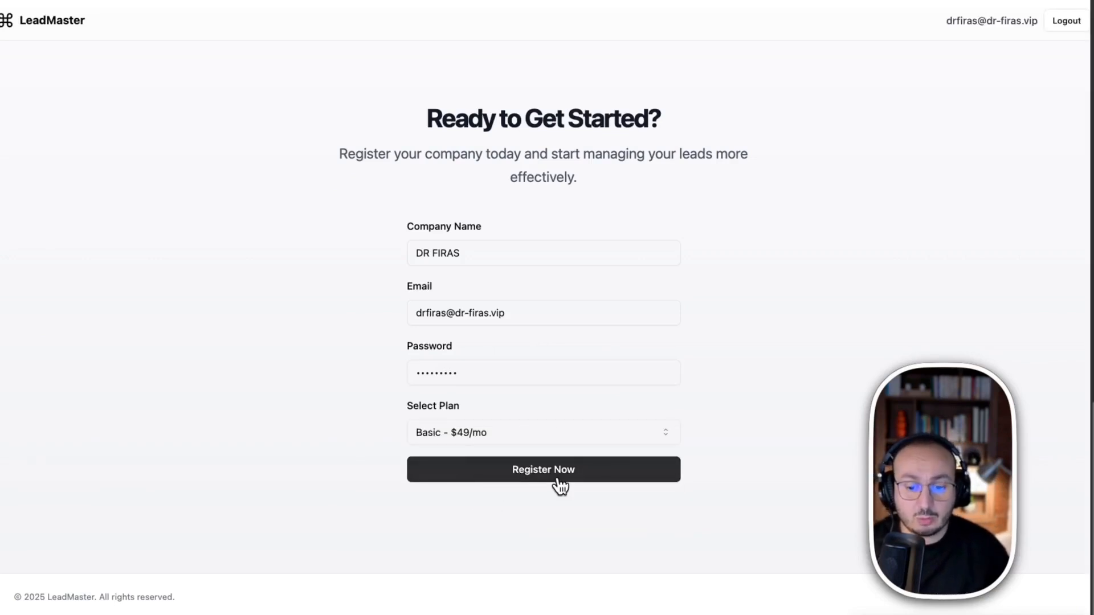
click(558, 473)
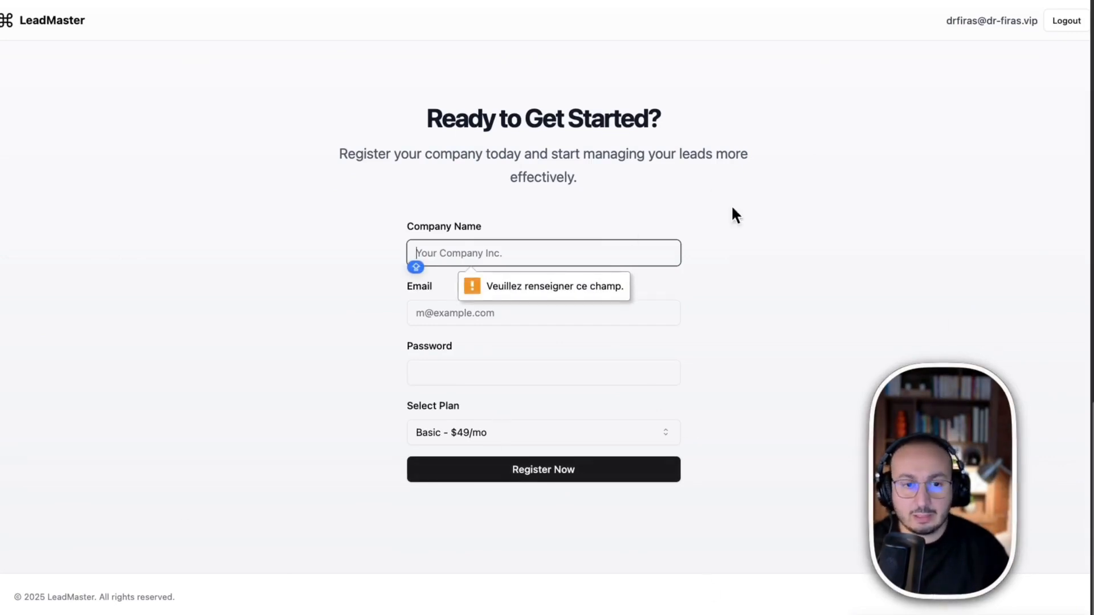
click(755, 206)
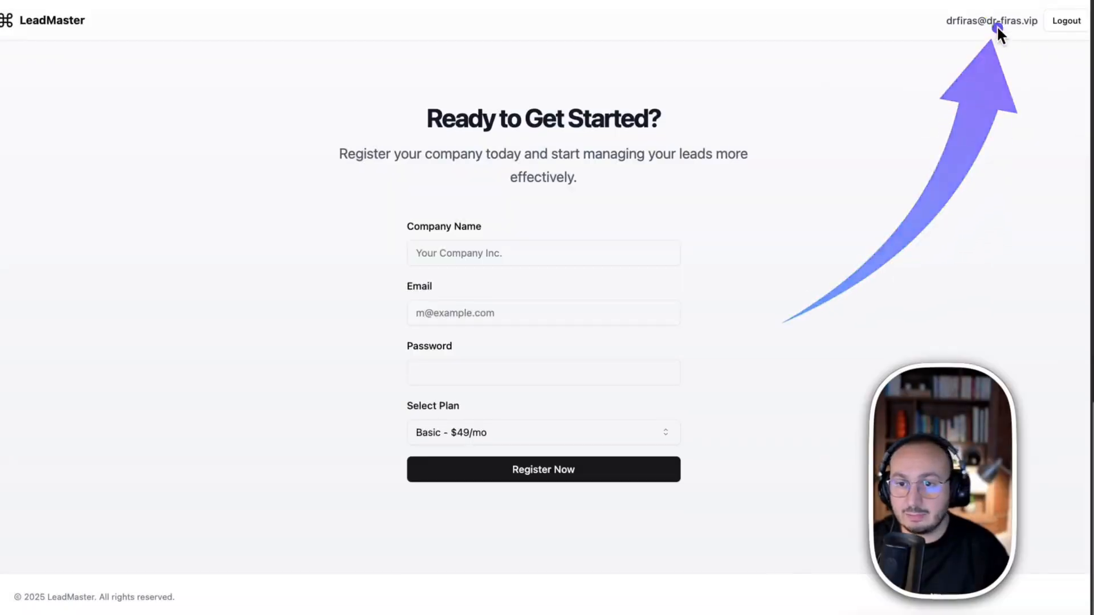
Log out of the new account, save the password, and try Google sign-in
scroll(583, 244, up, 20)
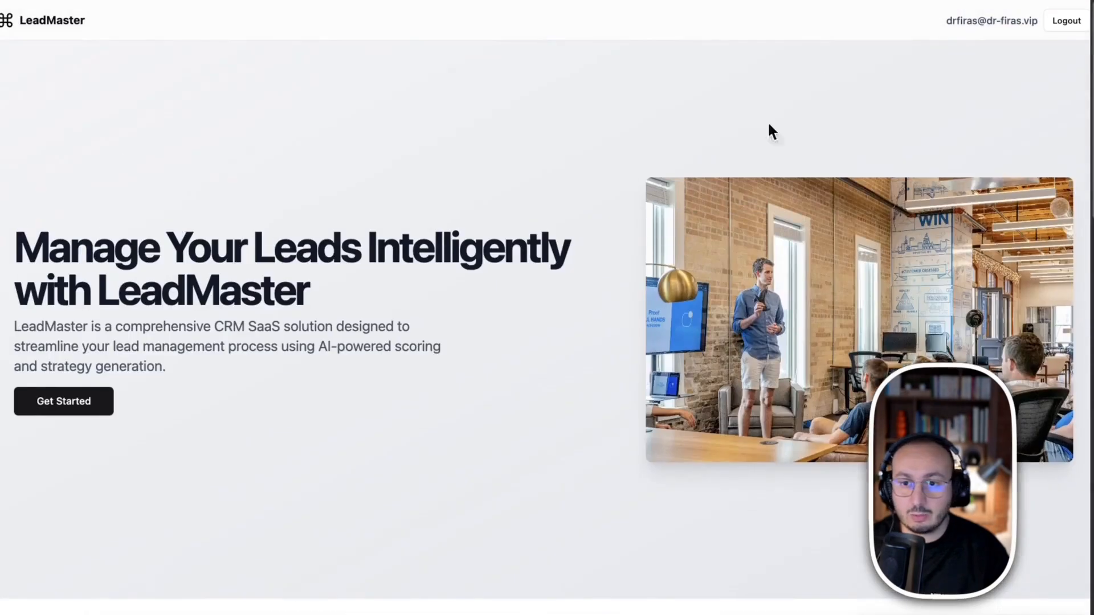
scroll(918, 74, down, 20)
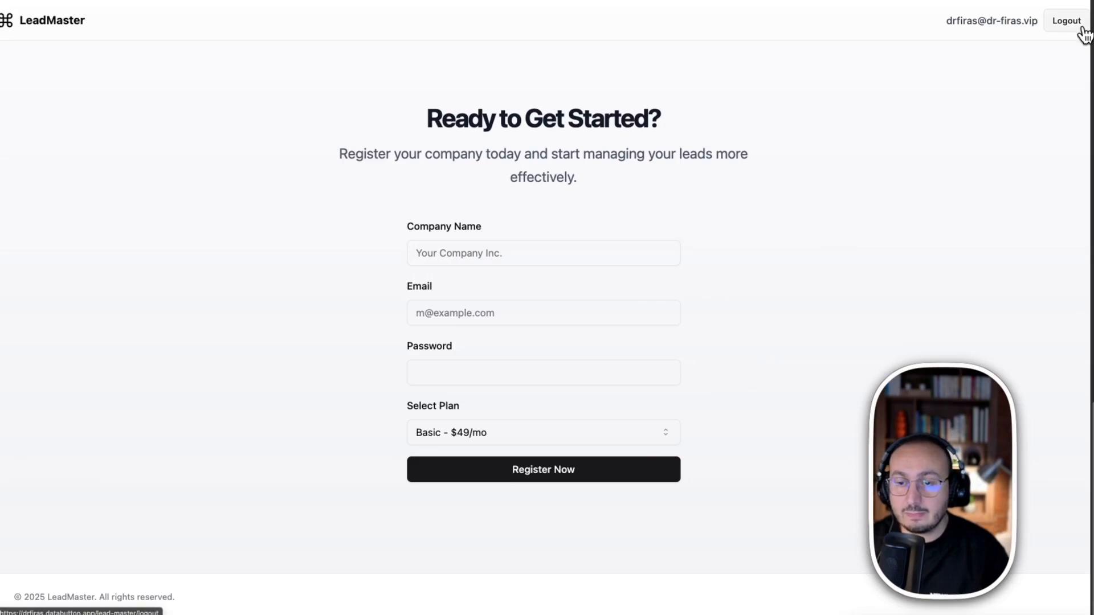
click(1064, 21)
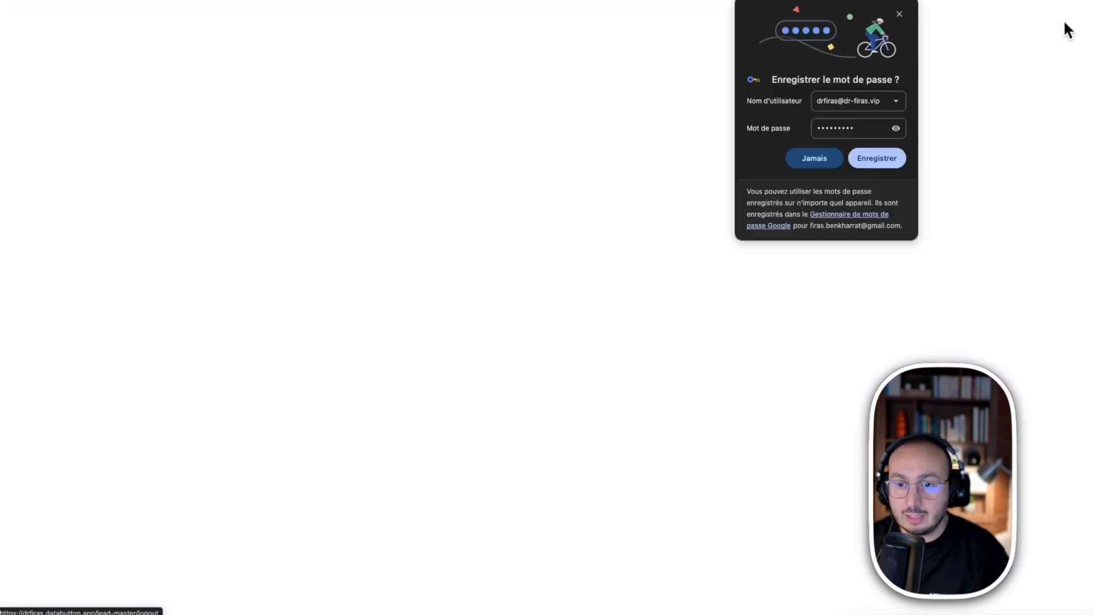
click(876, 159)
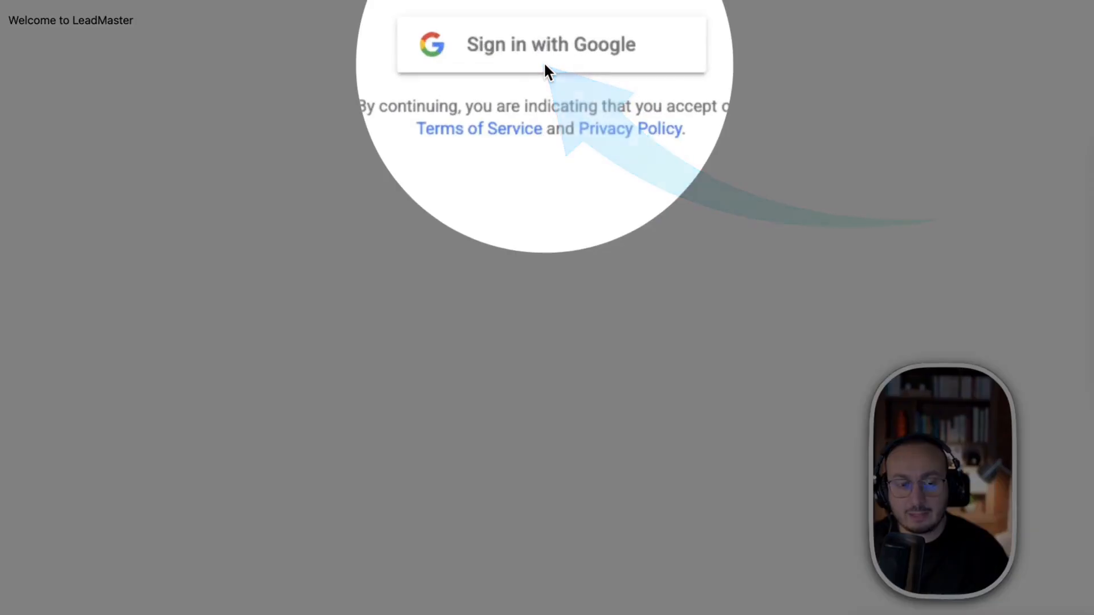
click(580, 64)
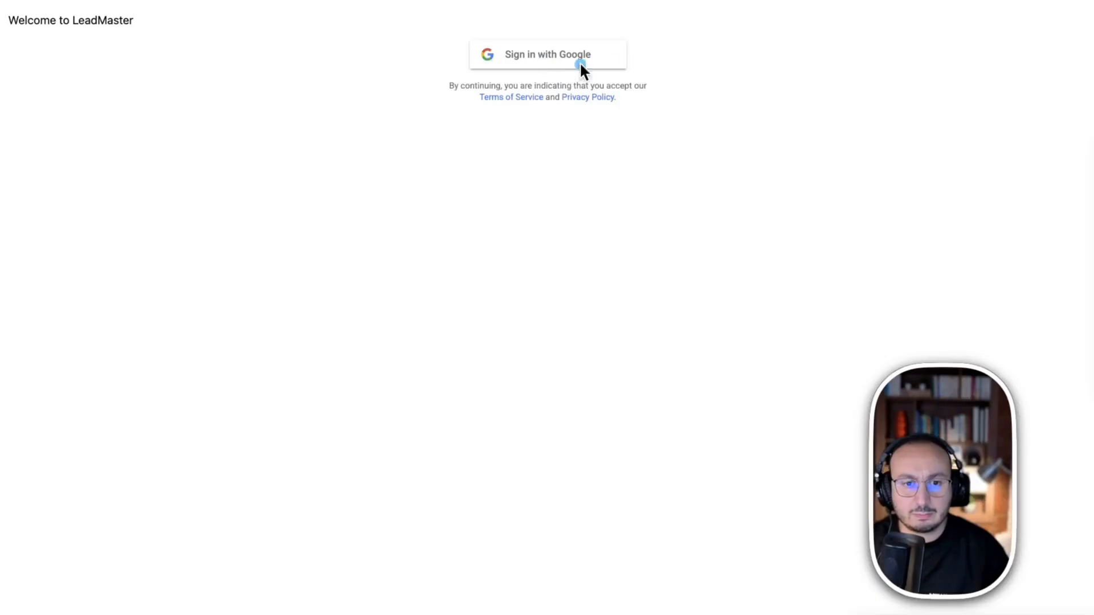
drag(26, 20, 239, 68)
click(240, 68)
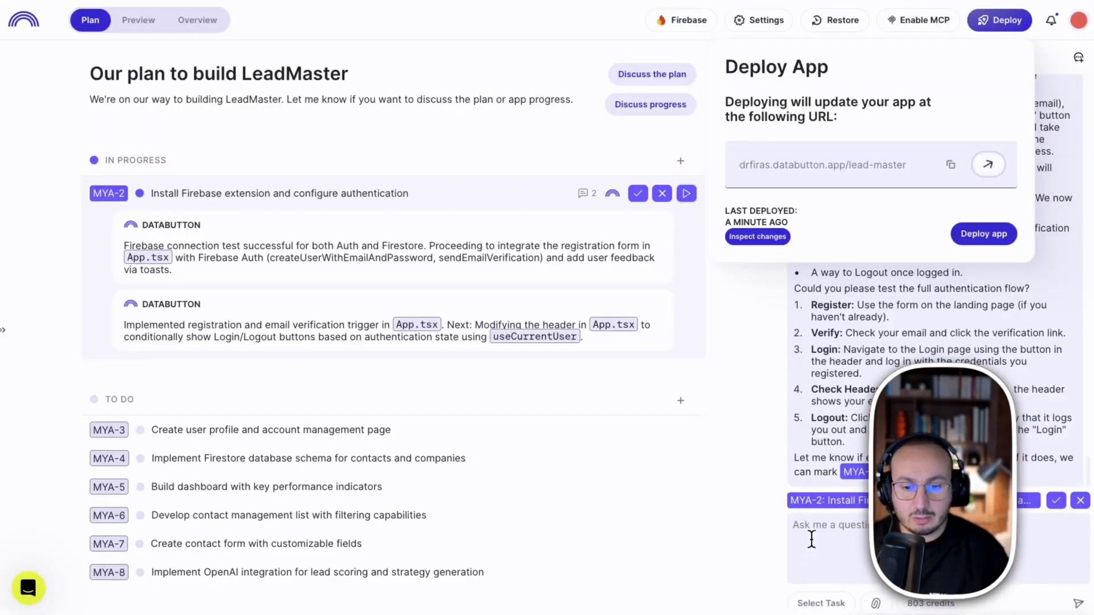
Start the chat request for a French 'Compte créer avec succès' registration toast
click(818, 527)
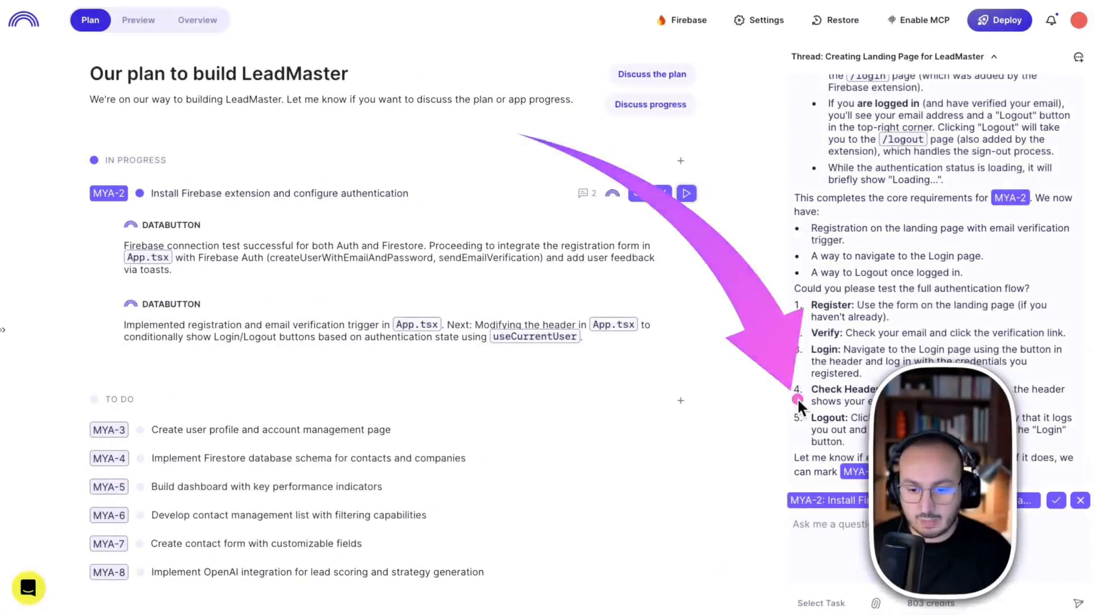
text(Ajoute un messa… lorsqu)
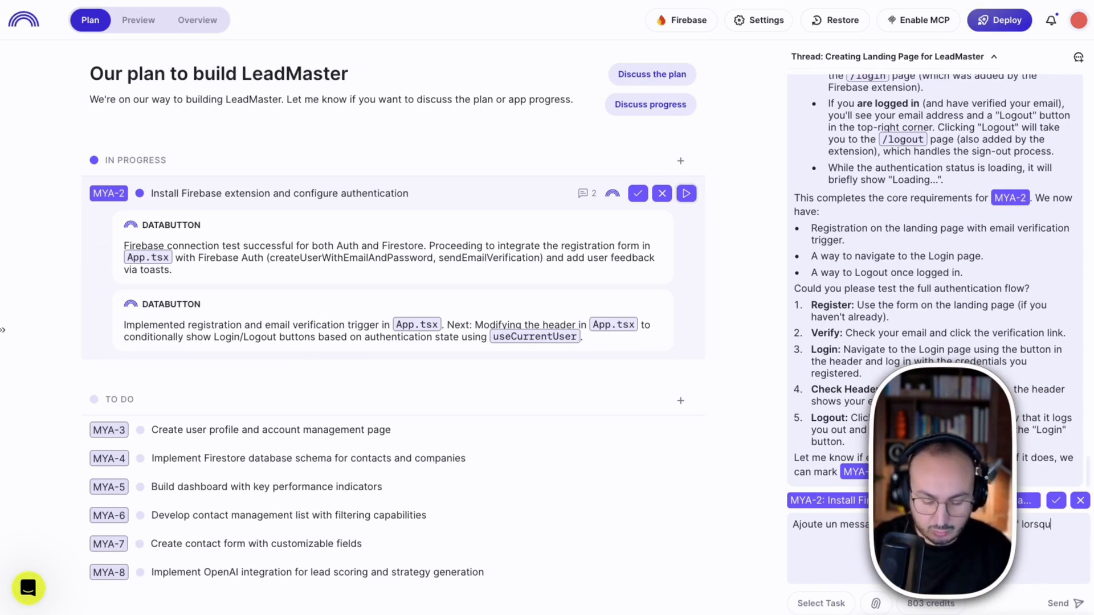
text(ilisateur créer un nouveau compte)
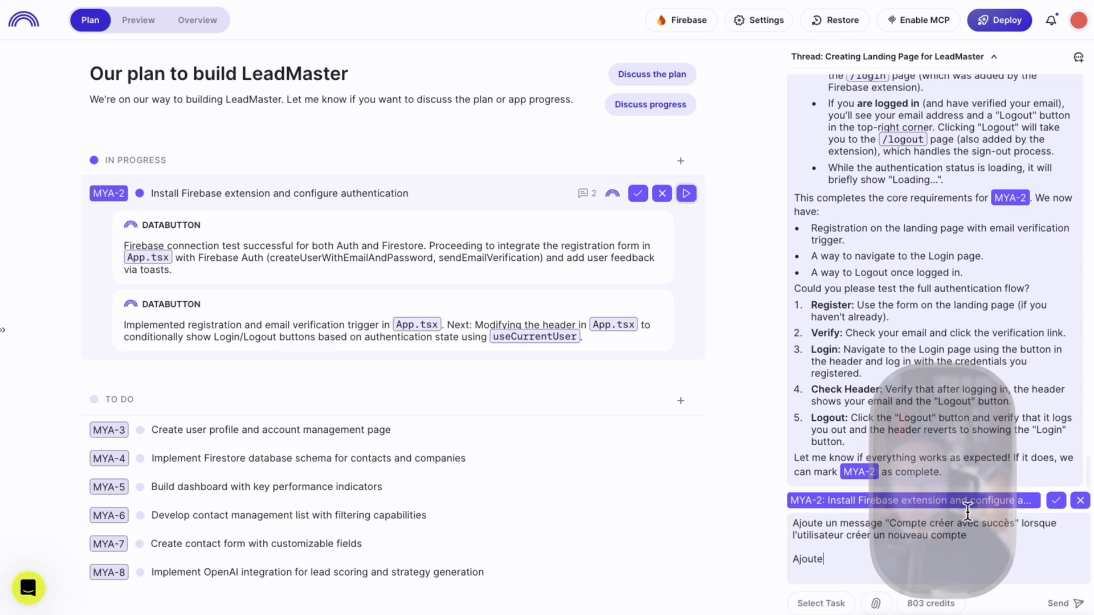
text(une message ')
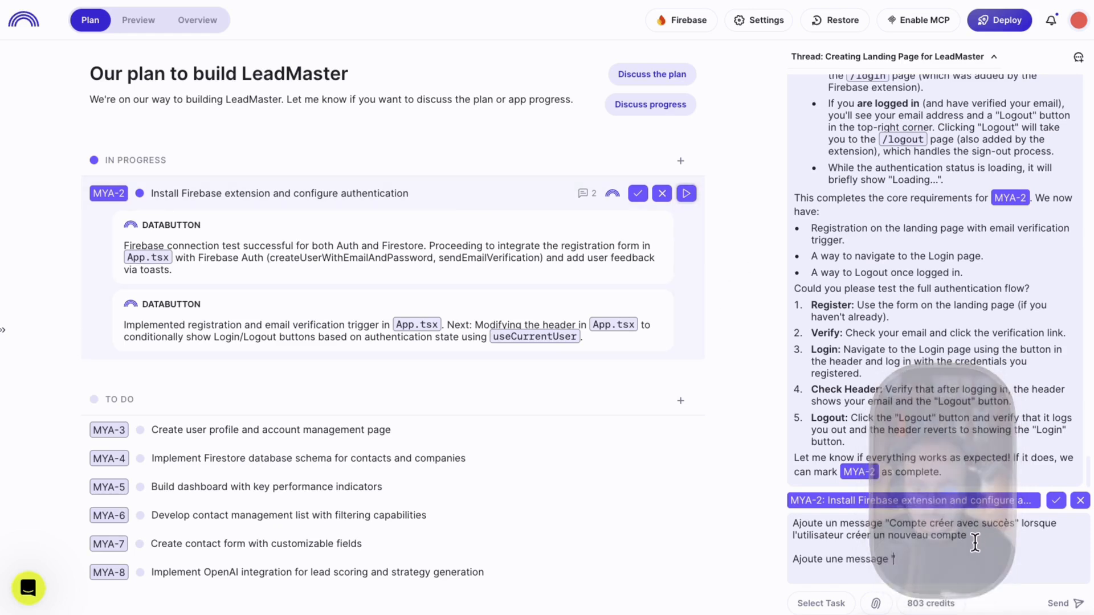
key(BackSpace)
key(BackSpace)
text(')
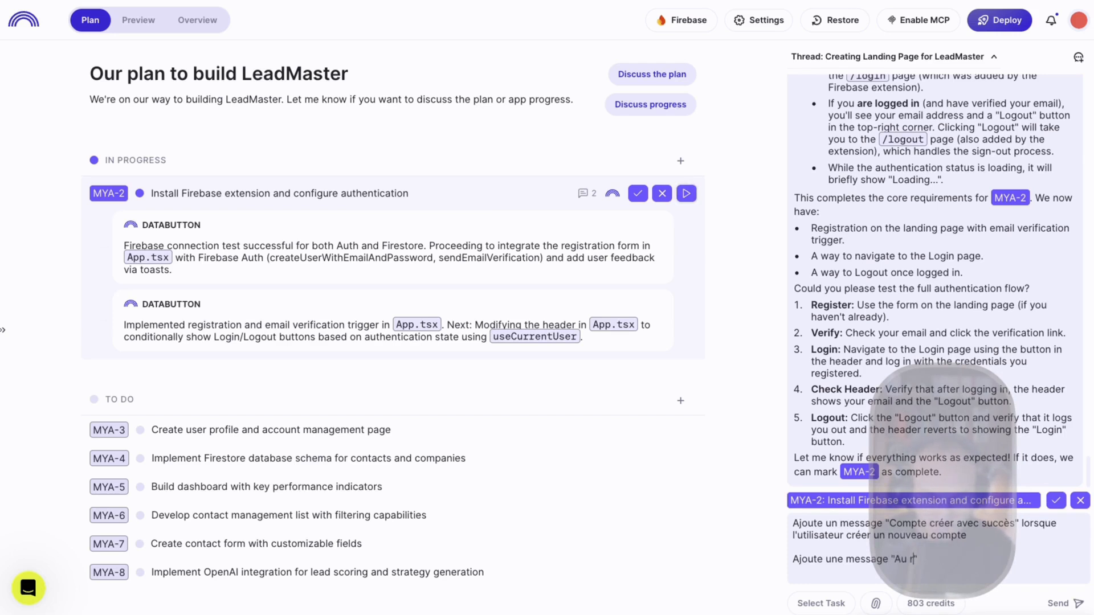
Add an 'Au revoir' logout toast, correct the typo to 'déconnecte', and send the request
text(Au revoir" lorsque l'utilisateur se déc)
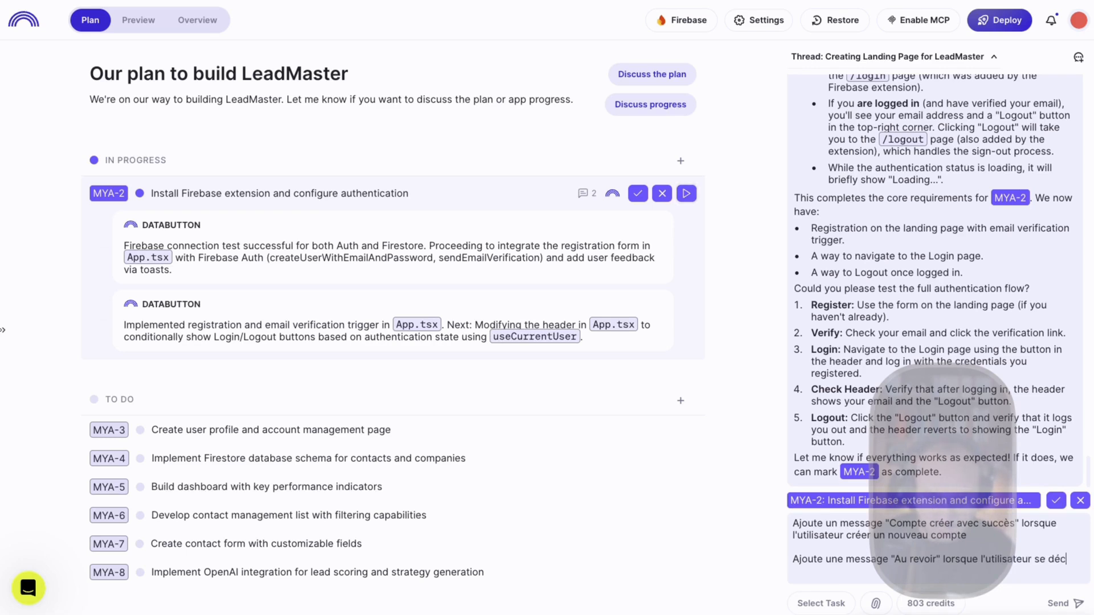
text(nnect)
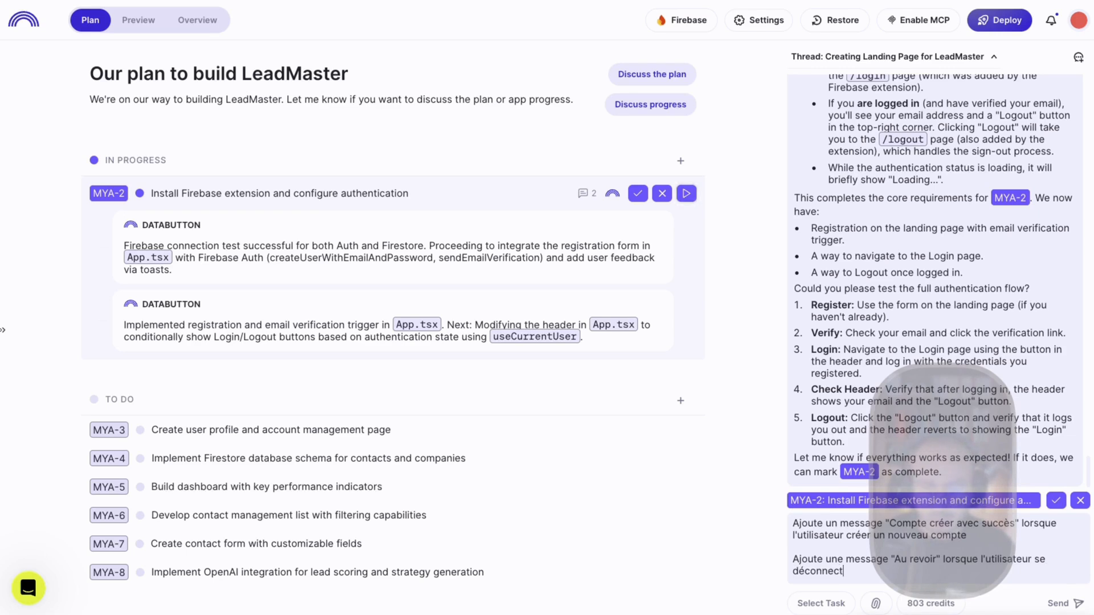
right_click(819, 565)
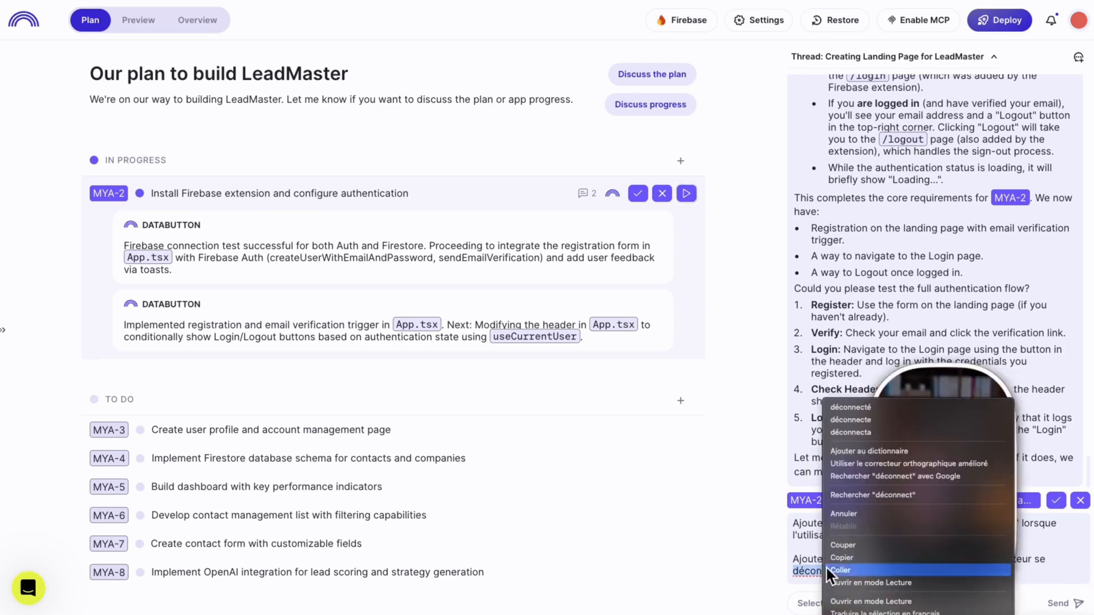
click(898, 420)
click(1079, 604)
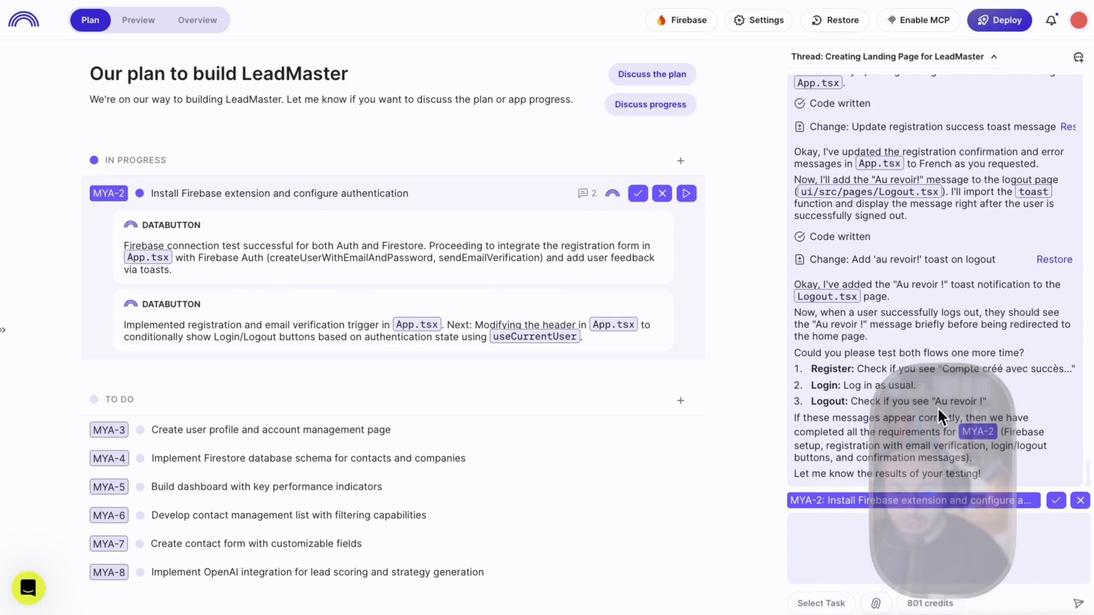
Once the agent finishes the French toasts, redeploy the LeadMaster app
mouse_move(900, 501)
click(1000, 24)
click(983, 242)
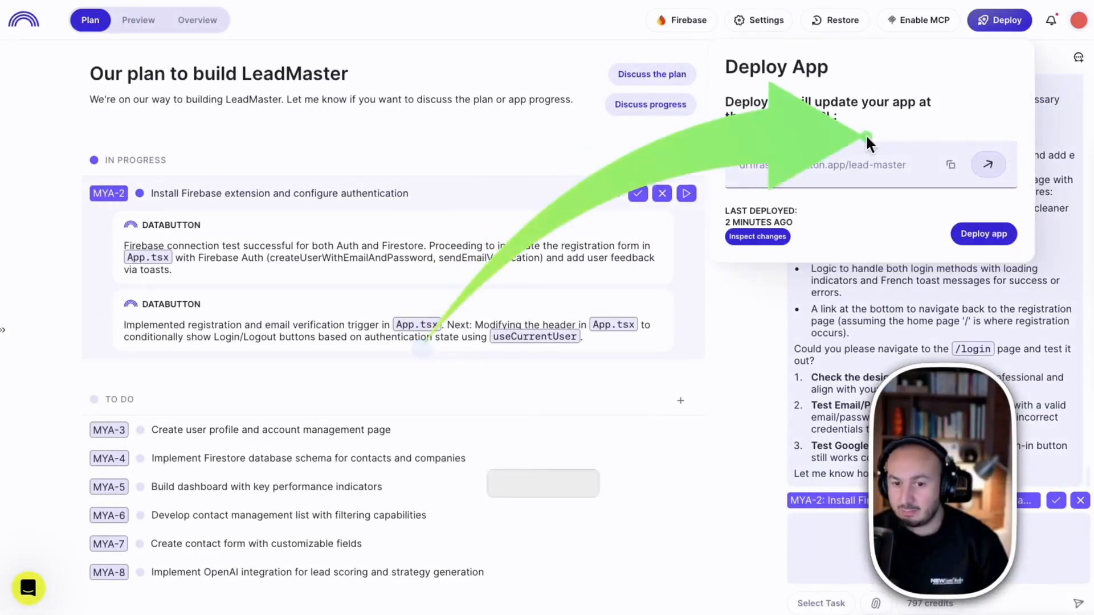
Open the deployed LeadMaster app and go to its 'Connexion à LeadMaster' login page
click(987, 164)
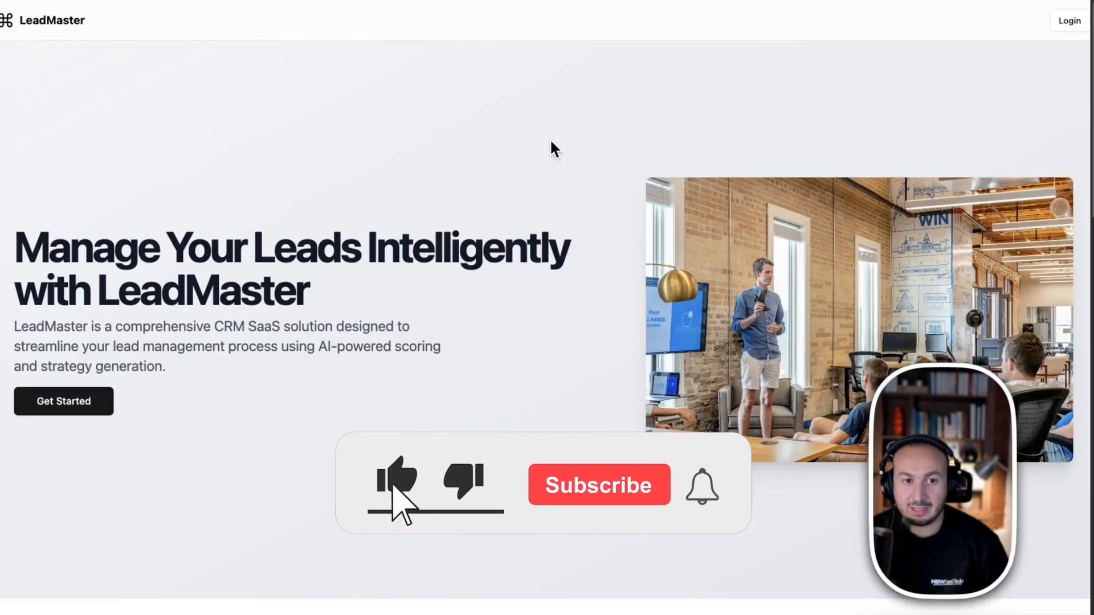
scroll(657, 311, down, 15)
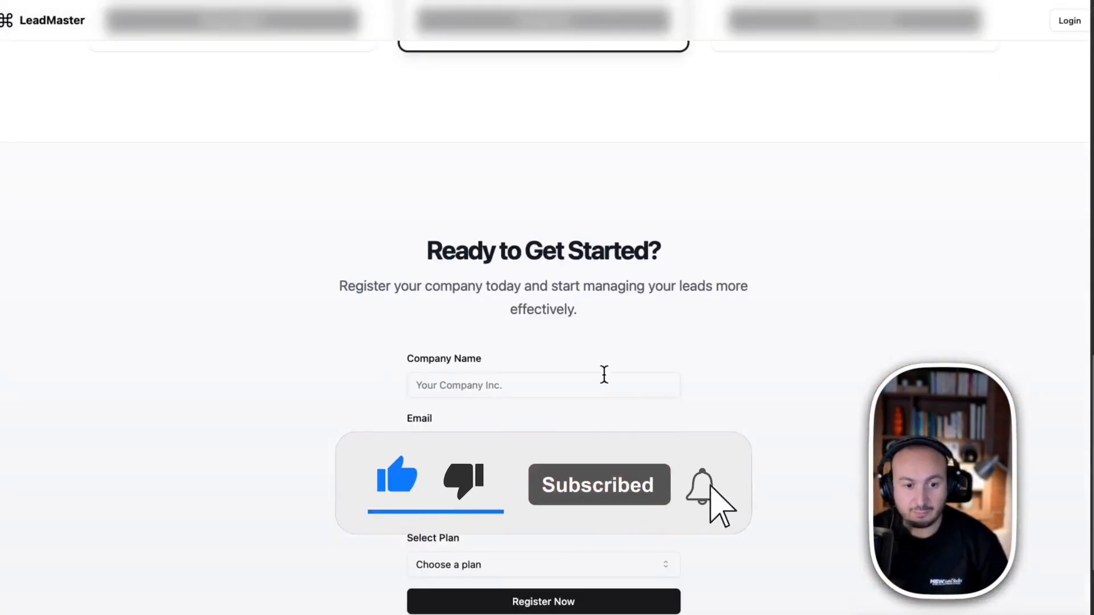
scroll(704, 376, up, 15)
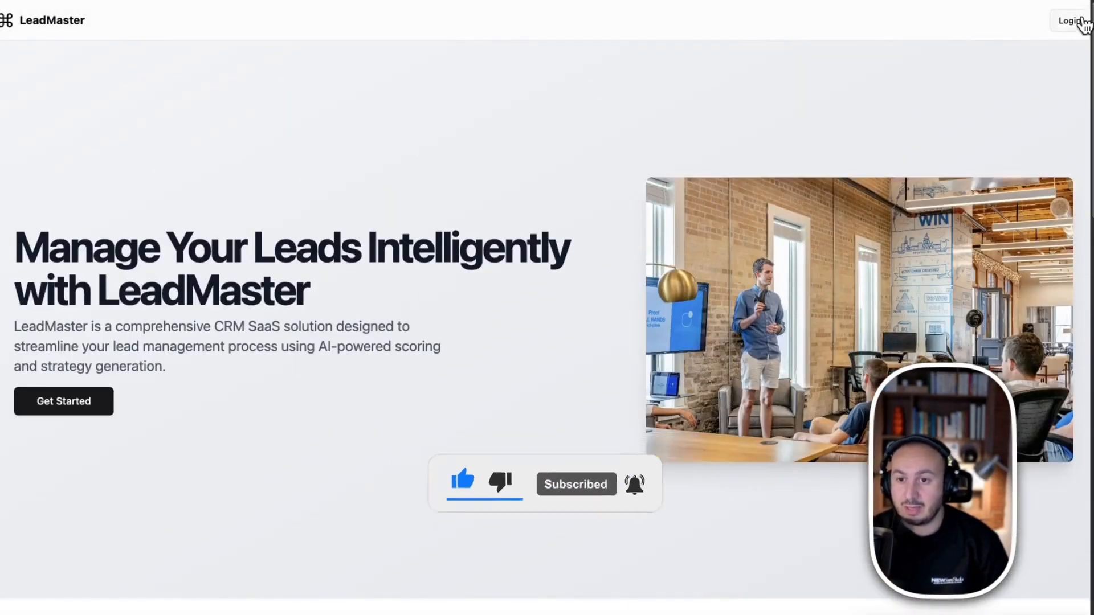
click(1073, 20)
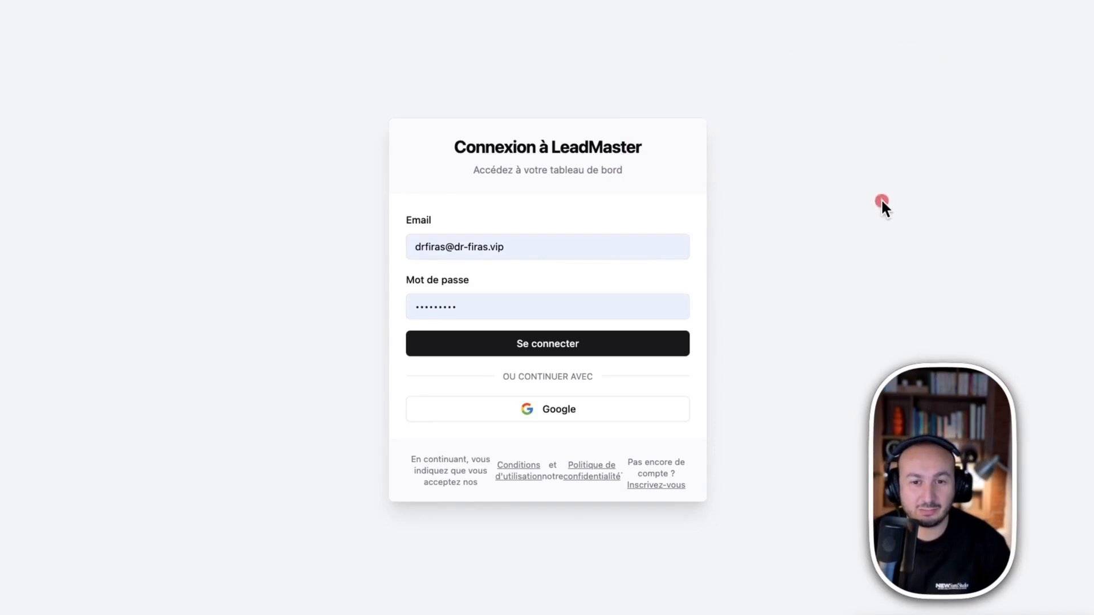
drag(853, 135, 879, 346)
click(845, 358)
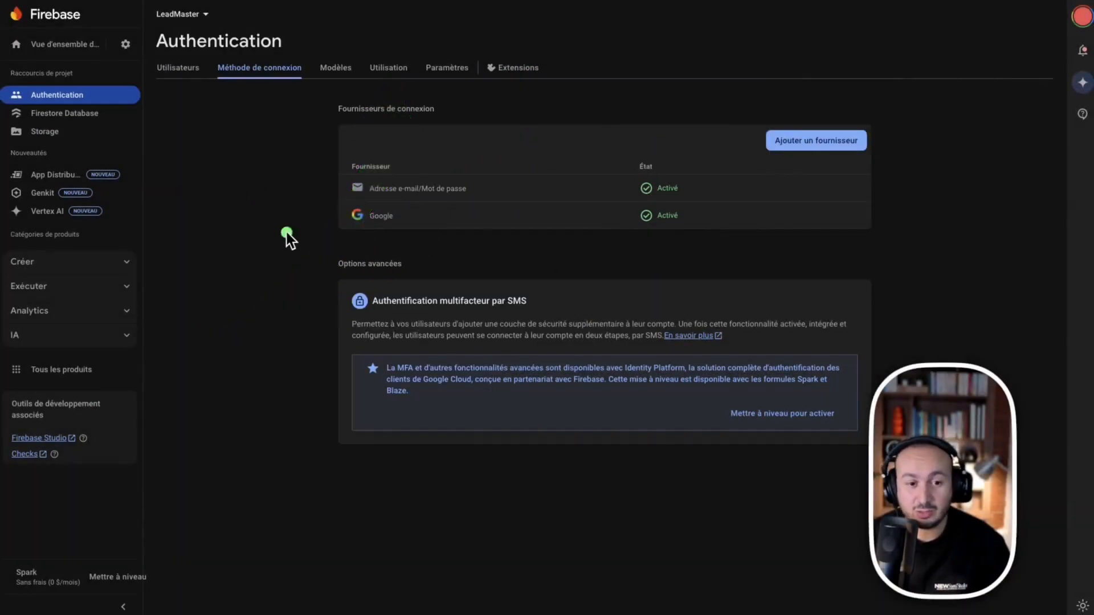
Check the Firebase sign-in providers and usage, then view the three registered users
click(817, 137)
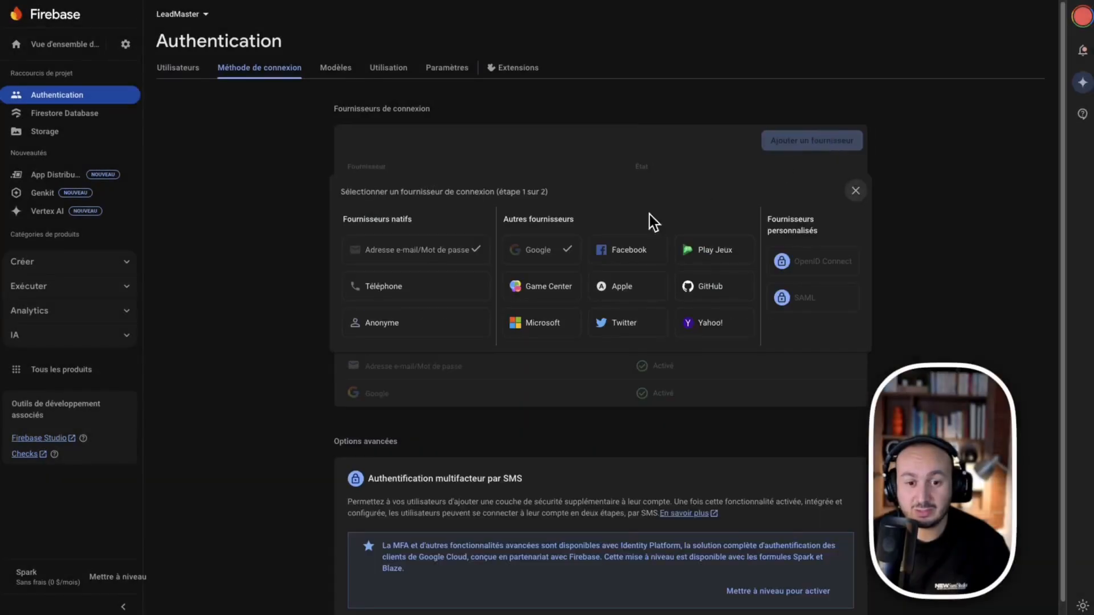
click(537, 263)
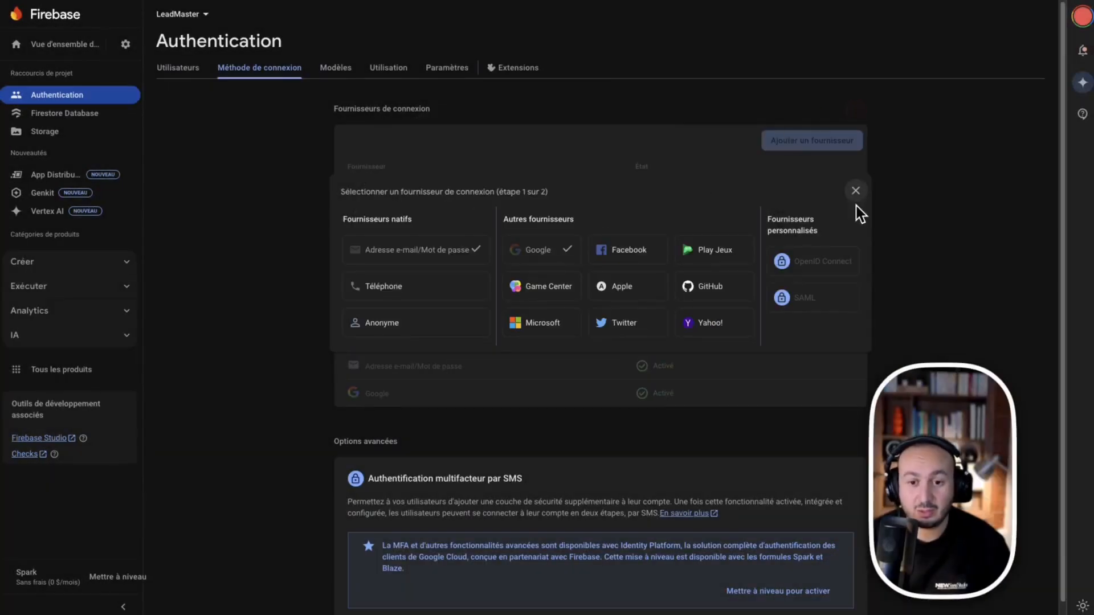
click(855, 192)
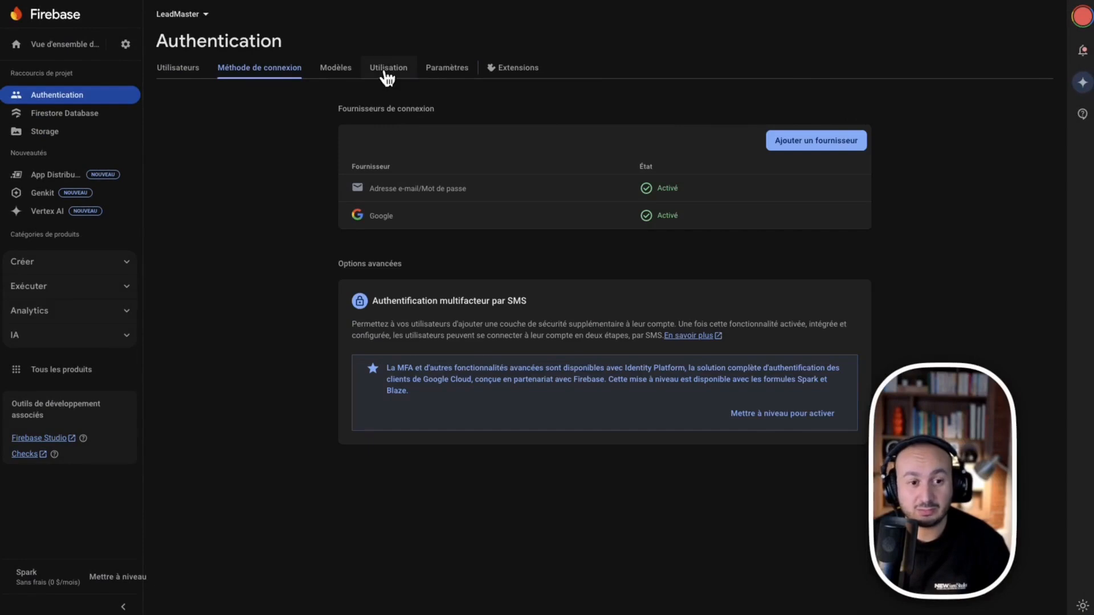
click(387, 76)
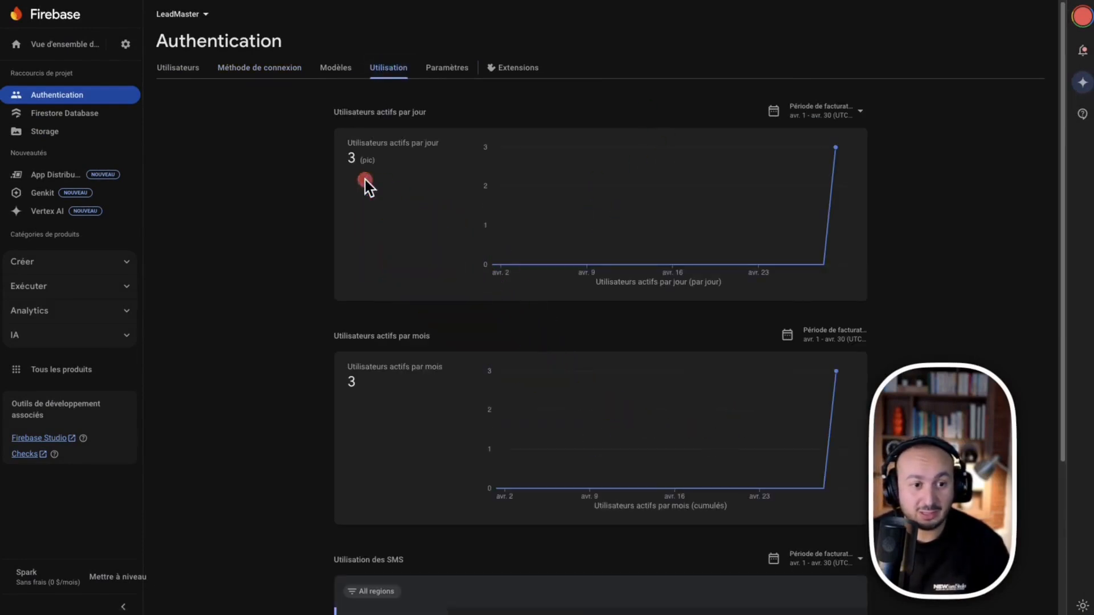
click(196, 77)
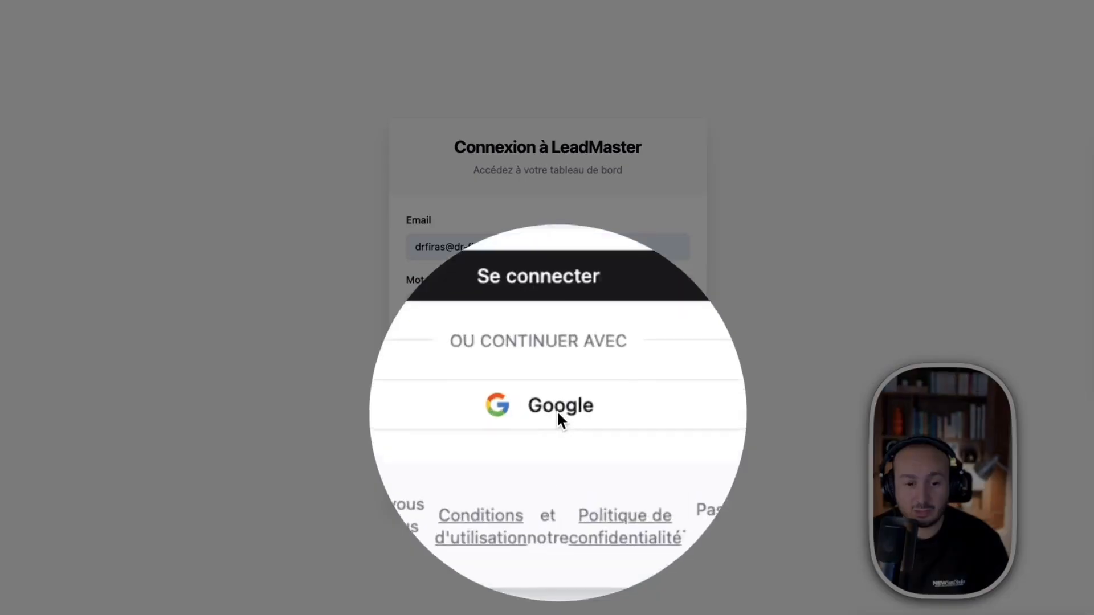
Sign in to LeadMaster with Google, choosing the account in the popup
click(558, 411)
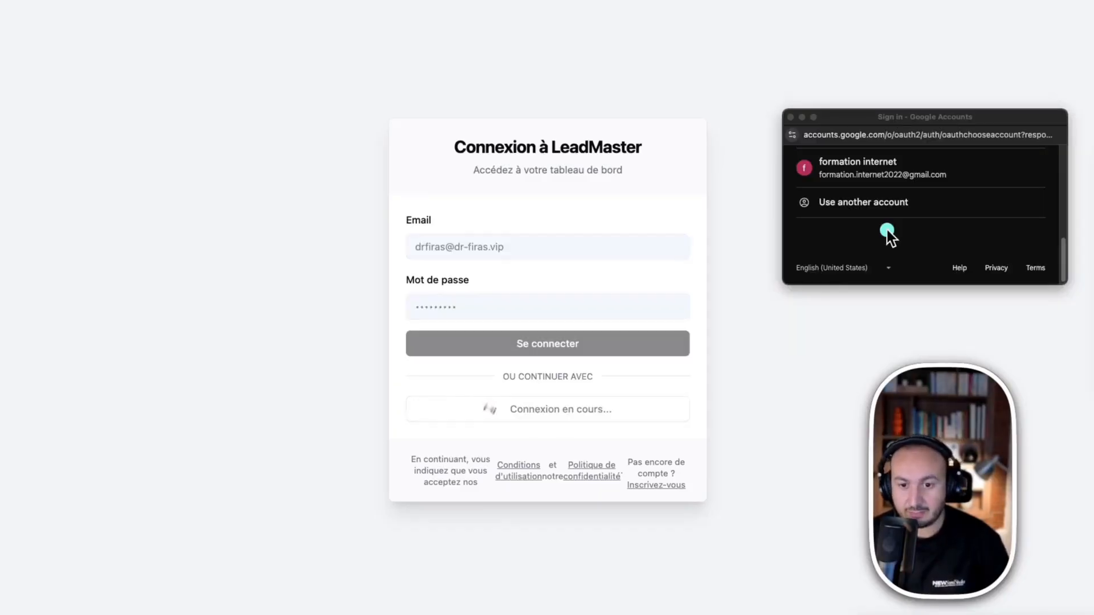
click(882, 174)
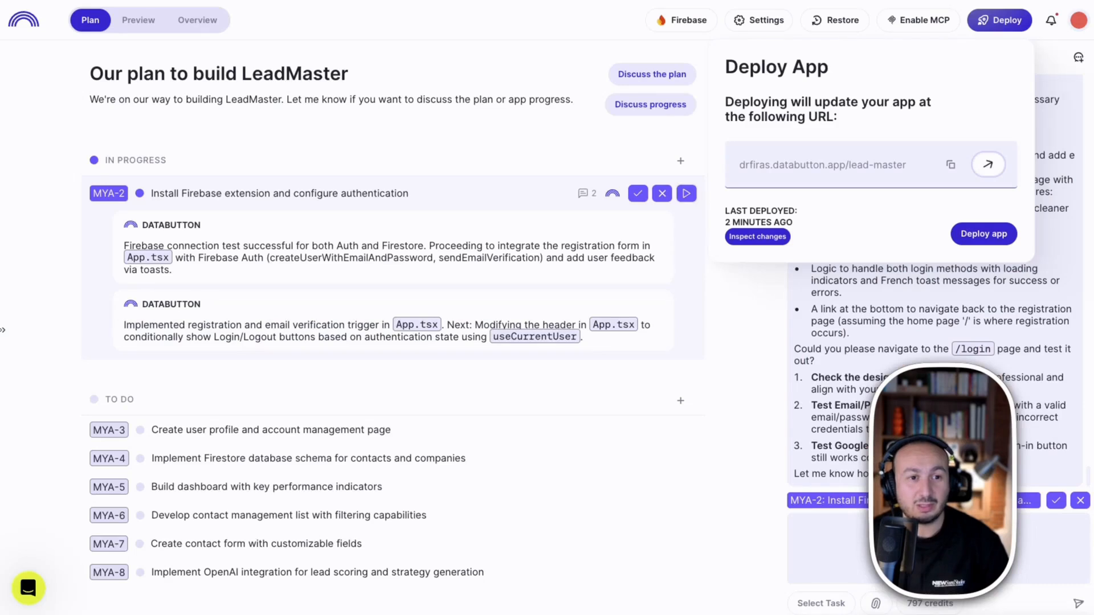
Mark the MYA-2 authentication task as done, moving it under Done
click(291, 102)
click(211, 214)
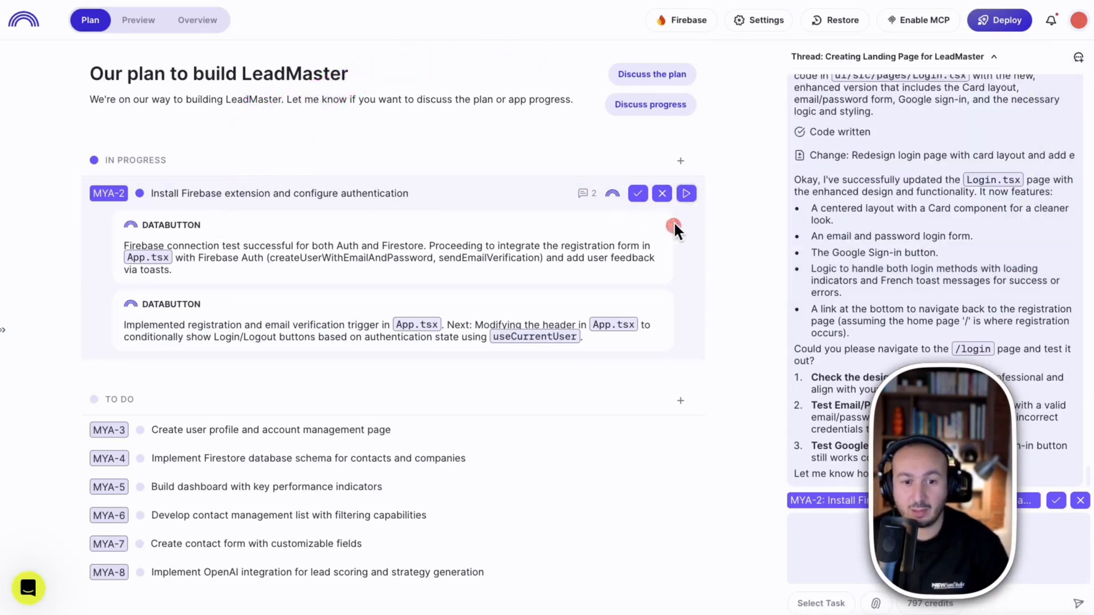
click(637, 194)
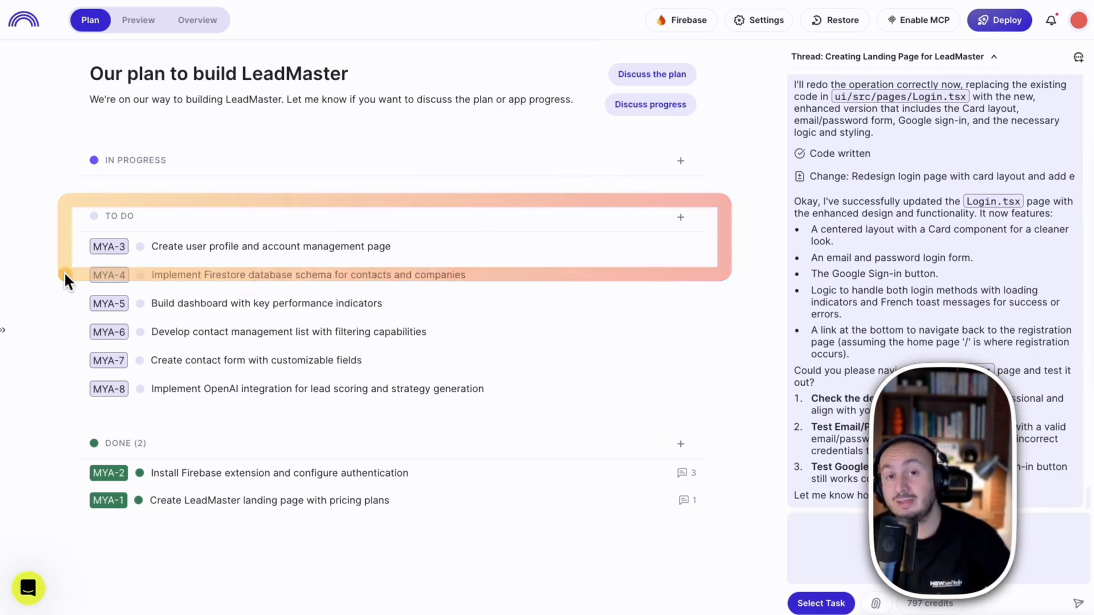
Open the MYA-3 user profile task details and select its description
mouse_move(64, 203)
mouse_down()
mouse_move(464, 255)
mouse_move(679, 259)
mouse_up()
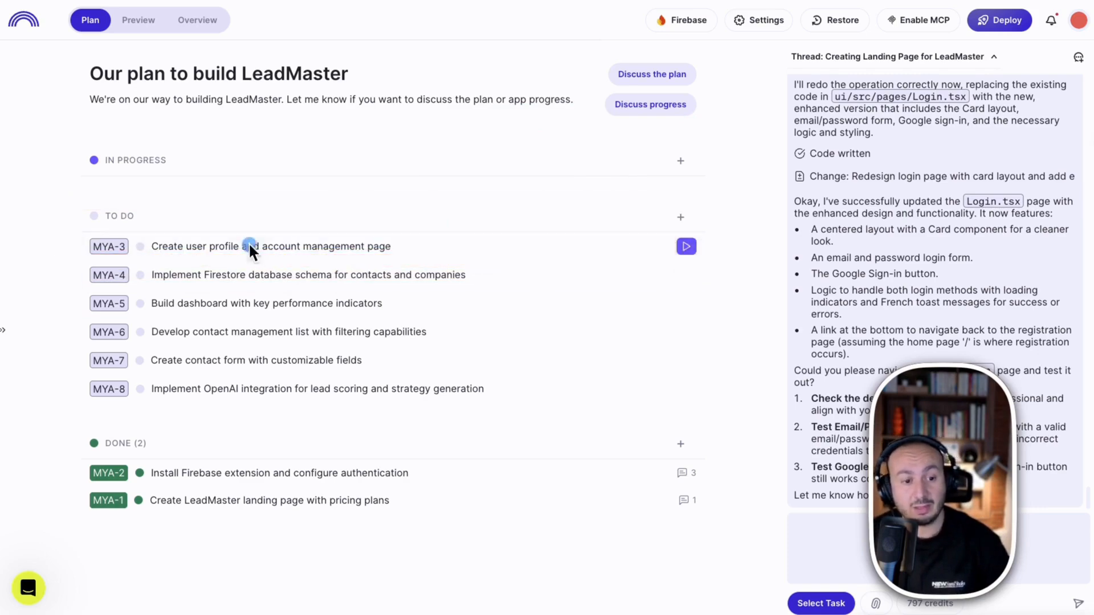
click(249, 247)
drag(728, 233, 241, 181)
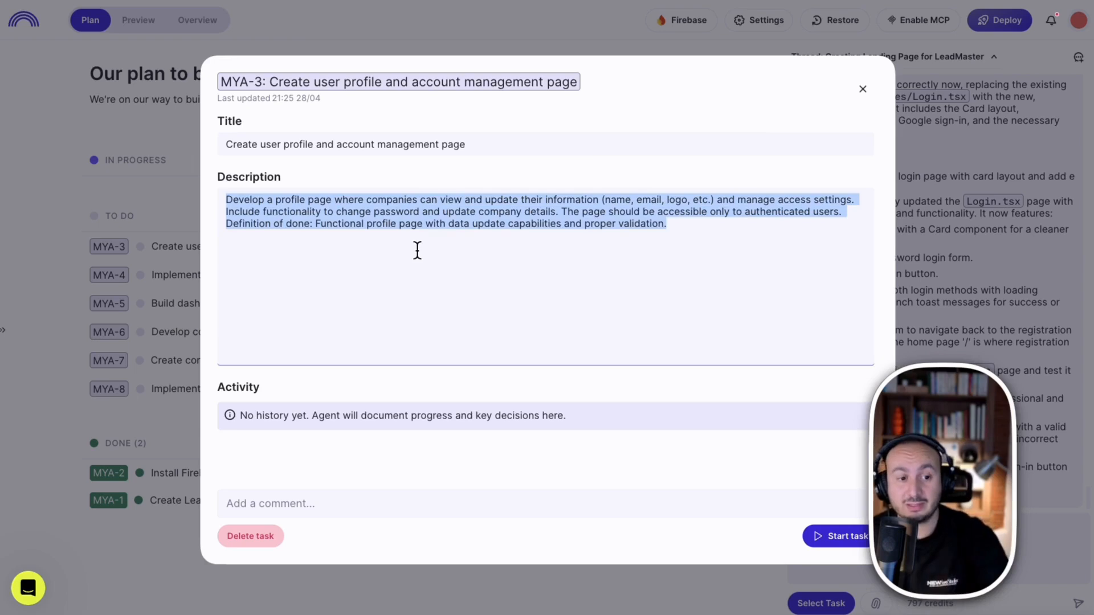
Close the MYA-3 'Create user profile and account management page' task details without changes
click(652, 223)
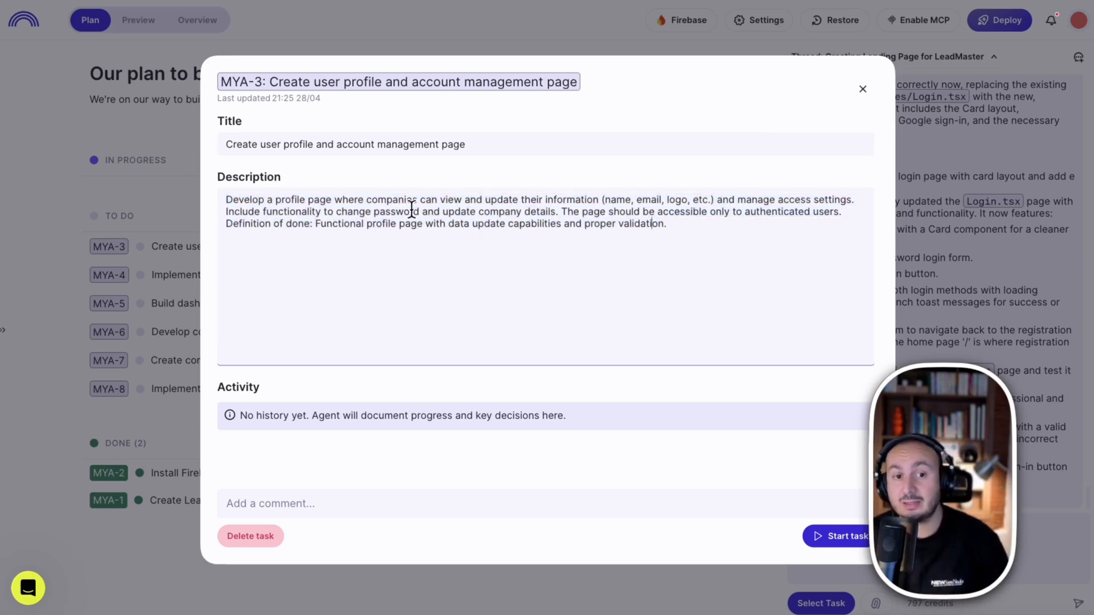
click(1027, 138)
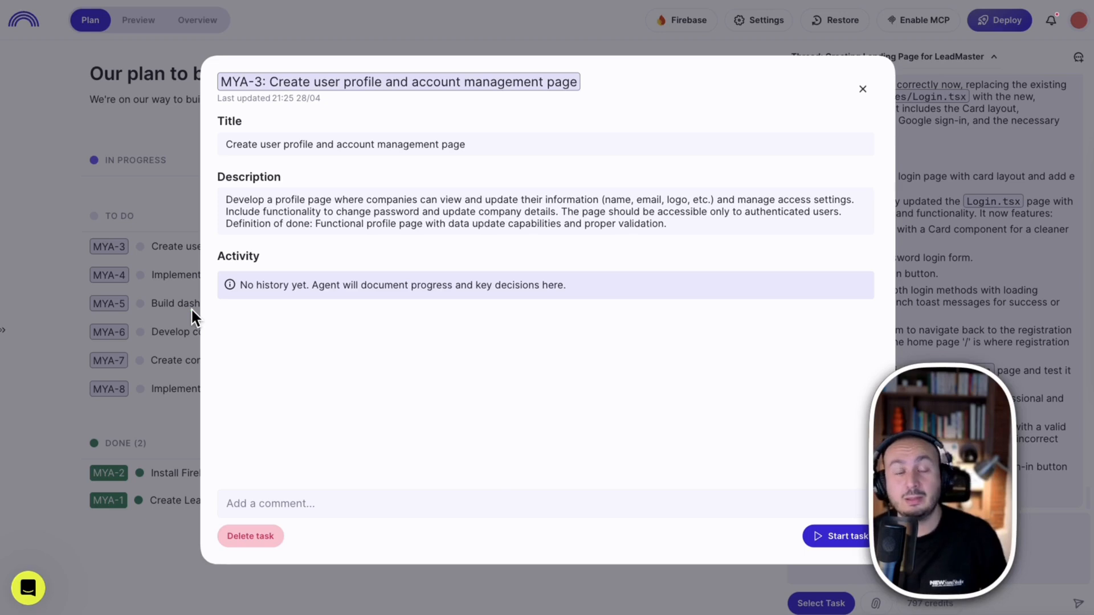
right_click(710, 20)
click(394, 28)
right_click(394, 28)
click(341, 26)
click(341, 26)
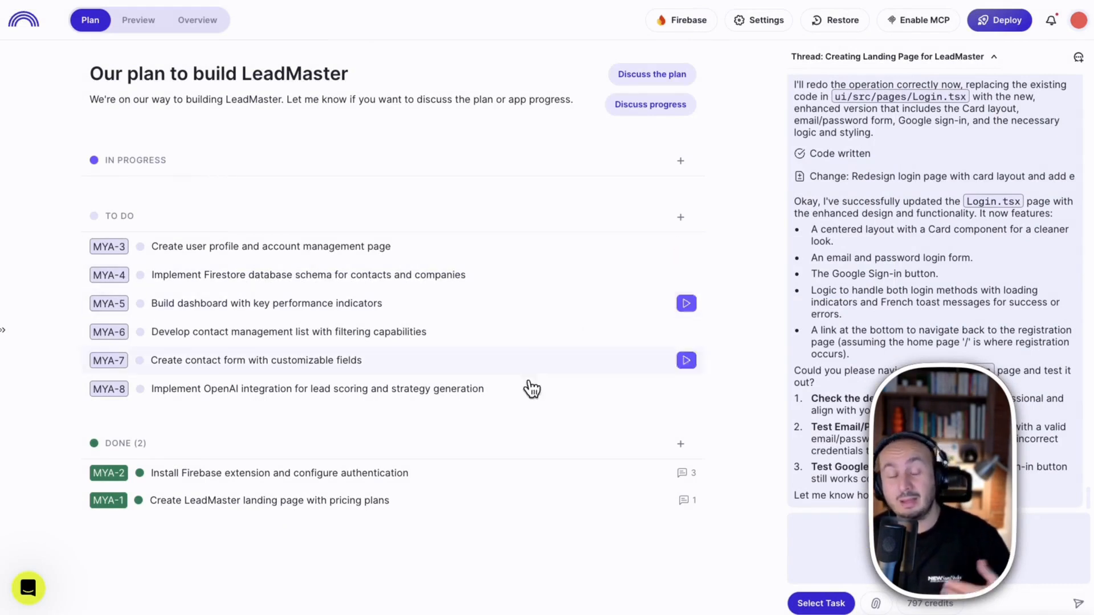
mouse_move(688, 218)
mouse_down()
mouse_move(70, 458)
mouse_move(55, 430)
mouse_up()
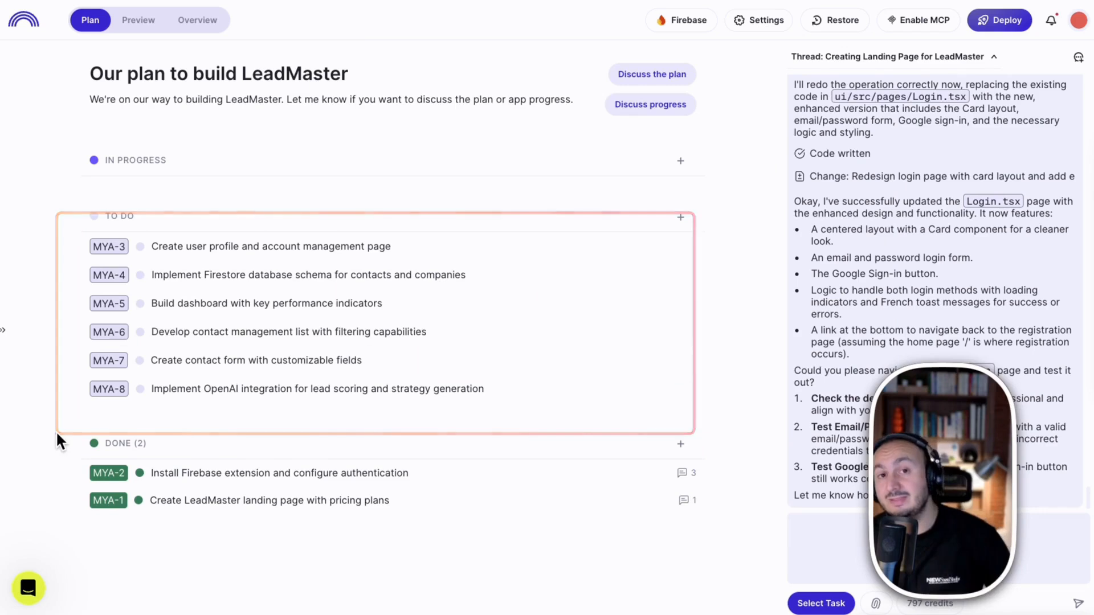